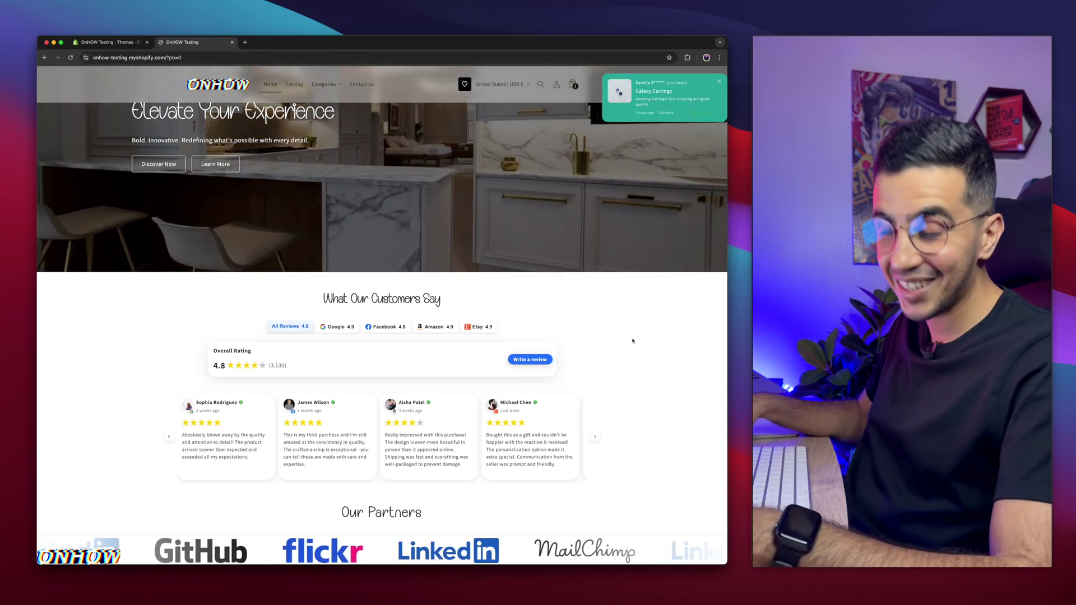
- Look through the storefront's home page sections and dismiss the cart reminder popup
{"action": "scroll", "coordinate": [633, 341], "scroll_direction": "down", "scroll_amount": 3}
{"action": "scroll", "coordinate": [633, 341], "scroll_direction": "up", "scroll_amount": 3}
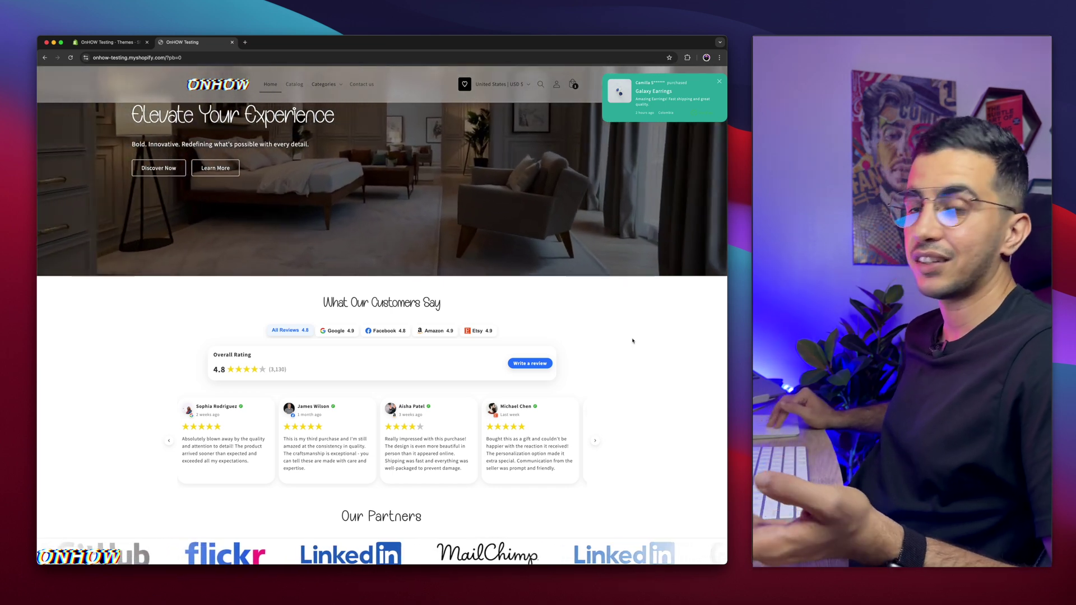
{"action": "scroll", "coordinate": [632, 341], "scroll_direction": "down", "scroll_amount": 3}
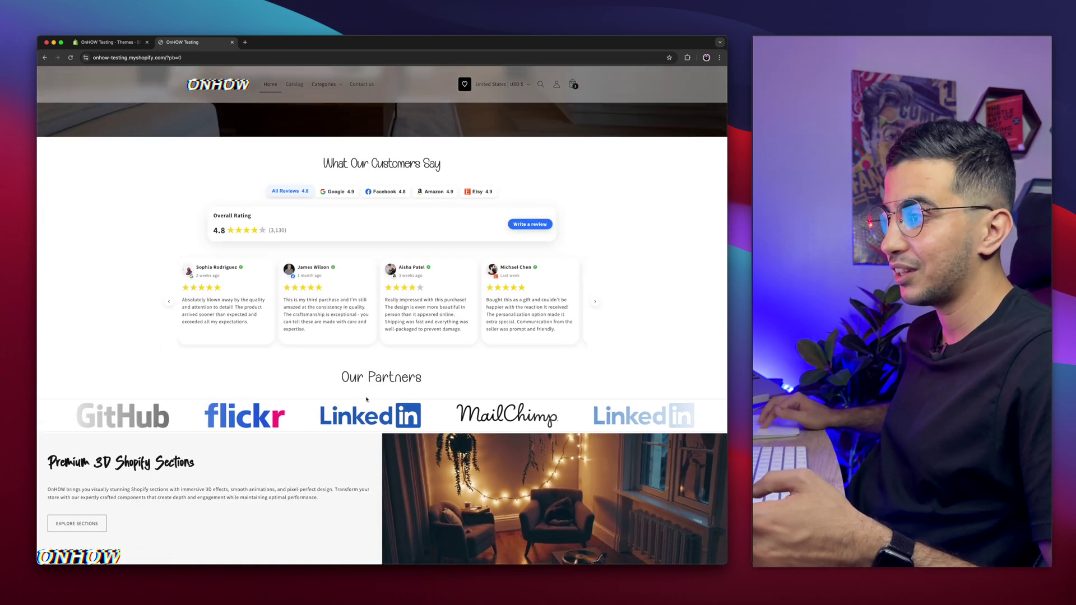
{"action": "scroll", "coordinate": [688, 177], "scroll_direction": "up", "scroll_amount": 3}
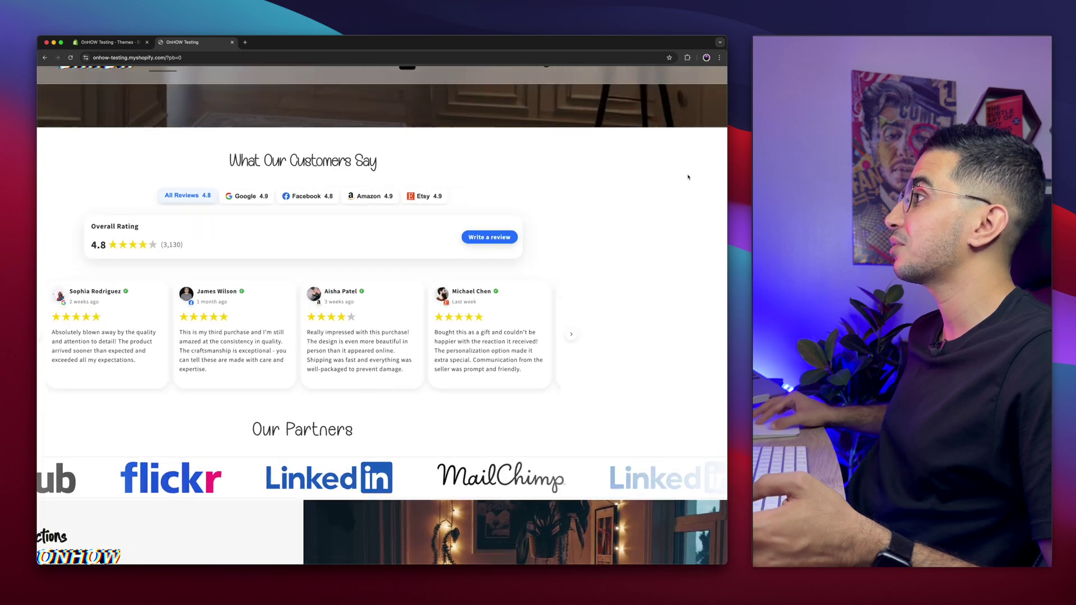
{"action": "scroll", "coordinate": [688, 177], "scroll_direction": "up", "scroll_amount": 1}
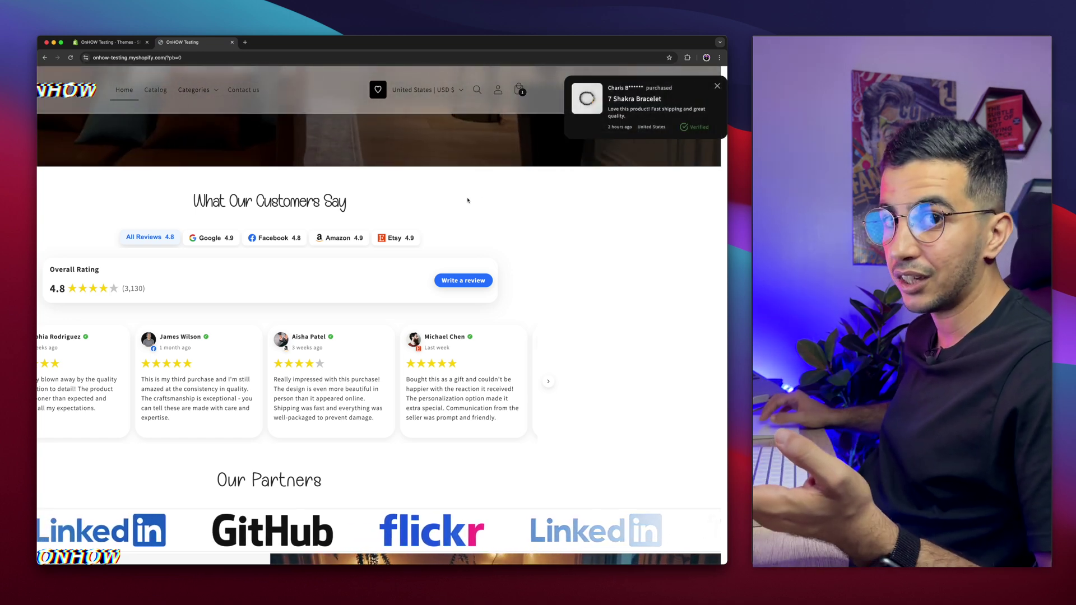
{"action": "key", "text": "super+minus"}
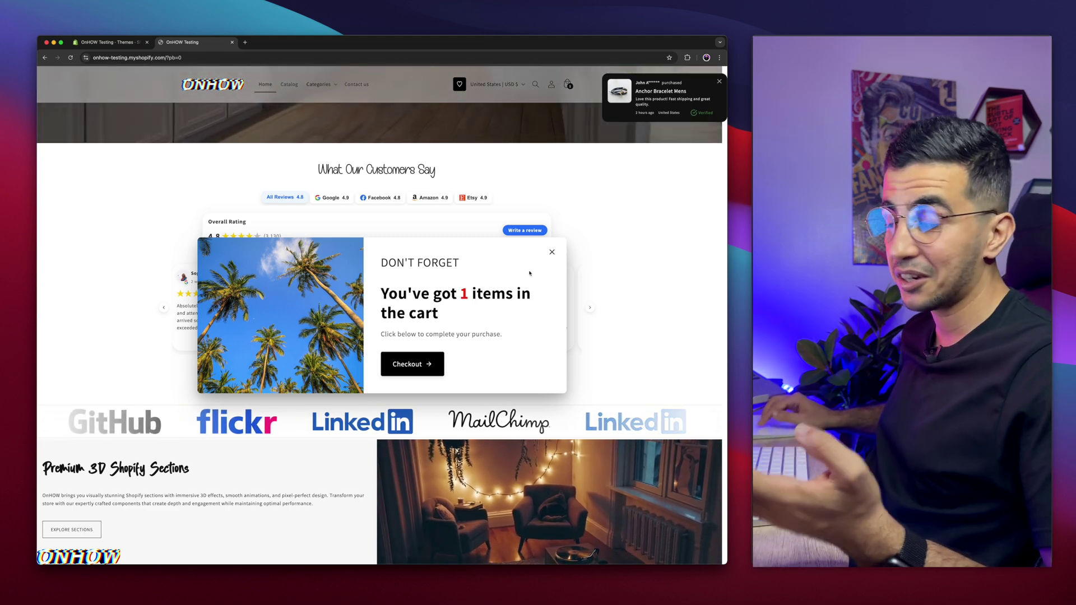
{"action": "left_click", "coordinate": [552, 251]}
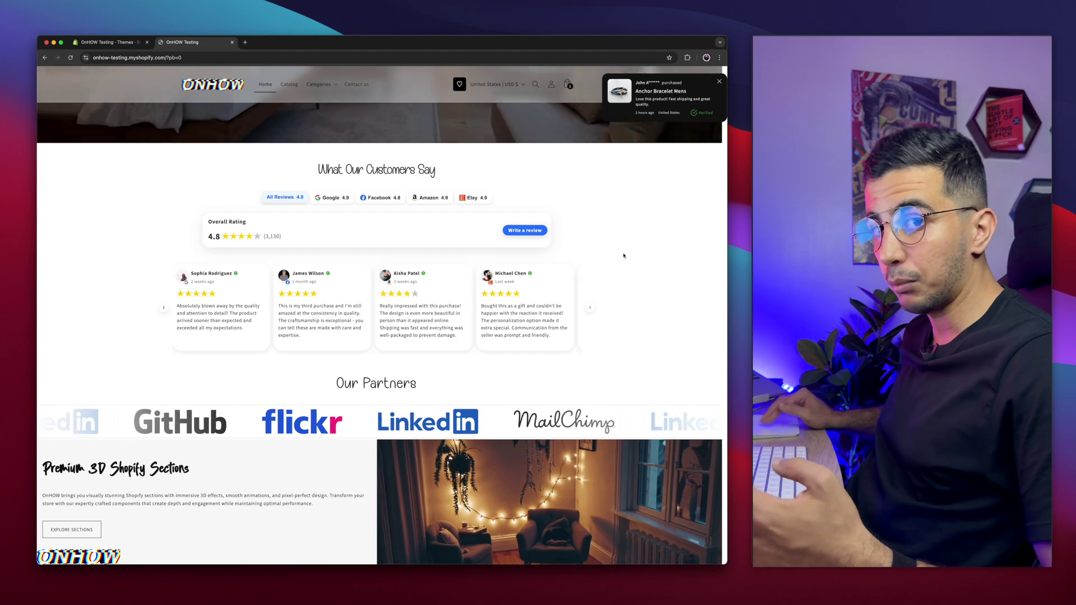
{"action": "scroll", "coordinate": [623, 255], "scroll_direction": "down", "scroll_amount": 20}
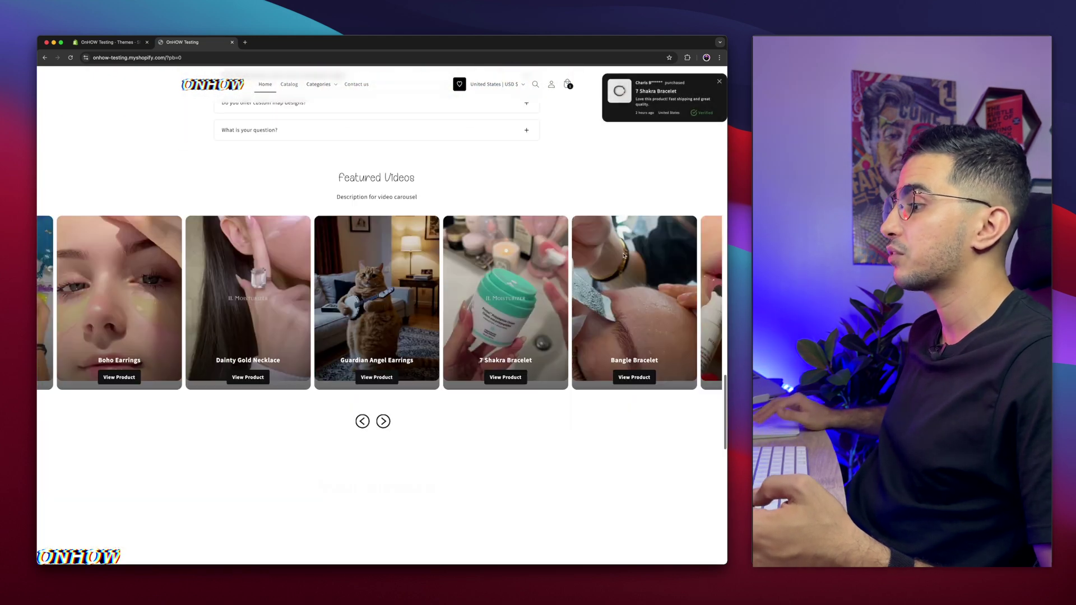
{"action": "scroll", "coordinate": [624, 255], "scroll_direction": "up", "scroll_amount": 20}
- Review the Anchor Bracelet Mens product page, then close the storefront
{"action": "left_click", "coordinate": [526, 191]}
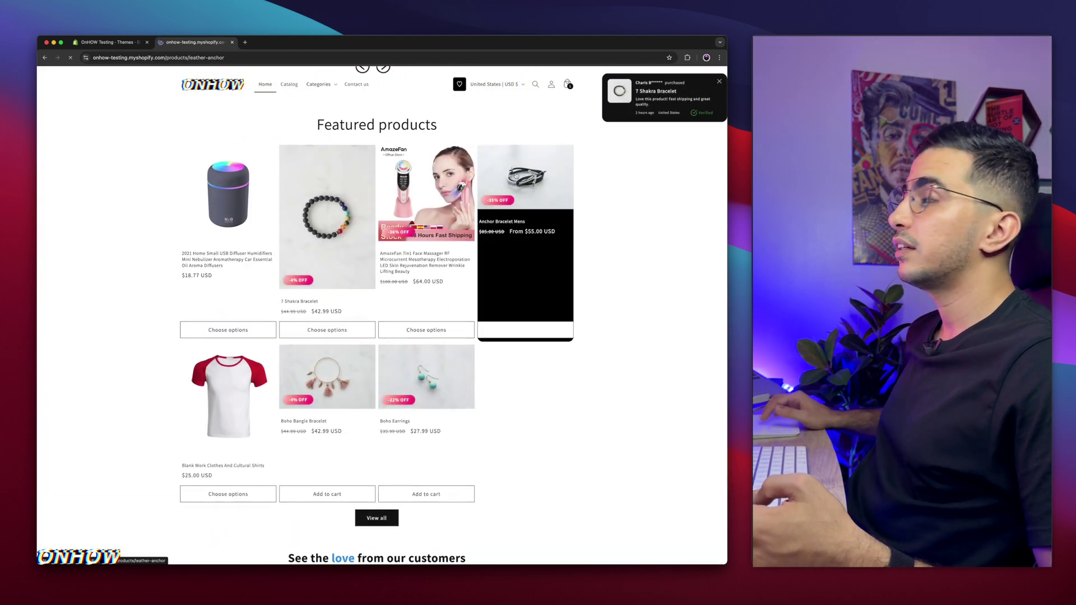
{"action": "scroll", "coordinate": [596, 378], "scroll_direction": "down", "scroll_amount": 3}
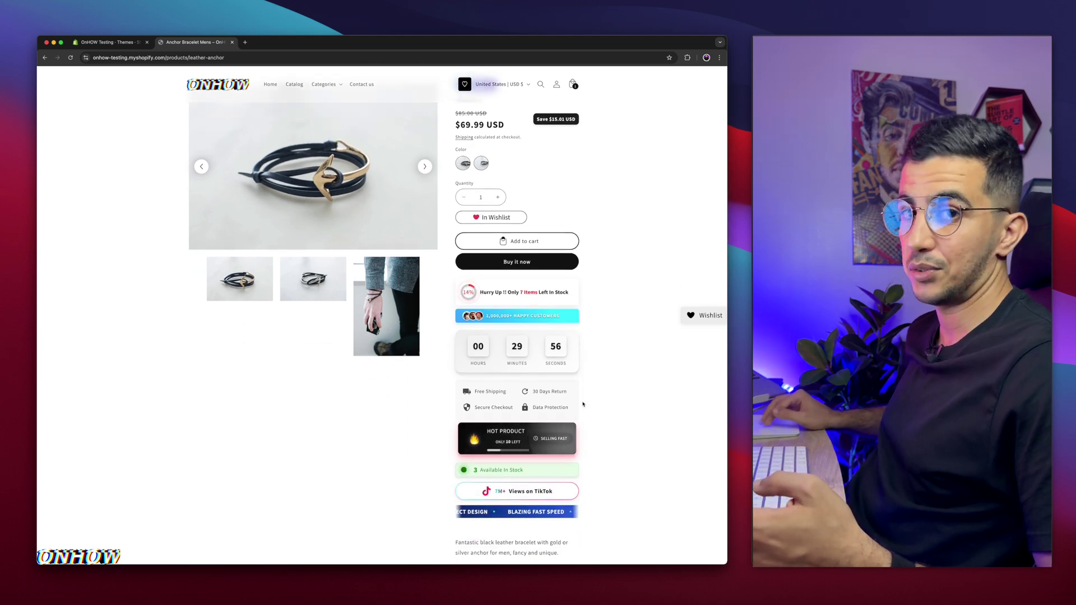
{"action": "scroll", "coordinate": [583, 400], "scroll_direction": "up", "scroll_amount": 3}
{"action": "left_click", "coordinate": [233, 43]}
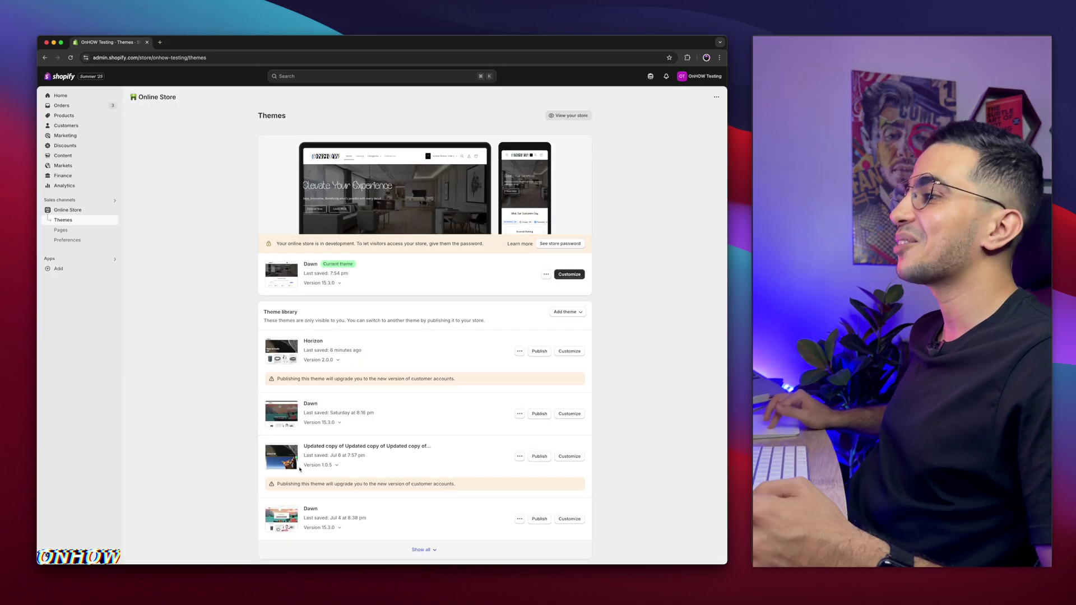
- Preview the Horizon theme from the theme library
{"action": "left_click", "coordinate": [519, 352]}
{"action": "left_click", "coordinate": [470, 366]}
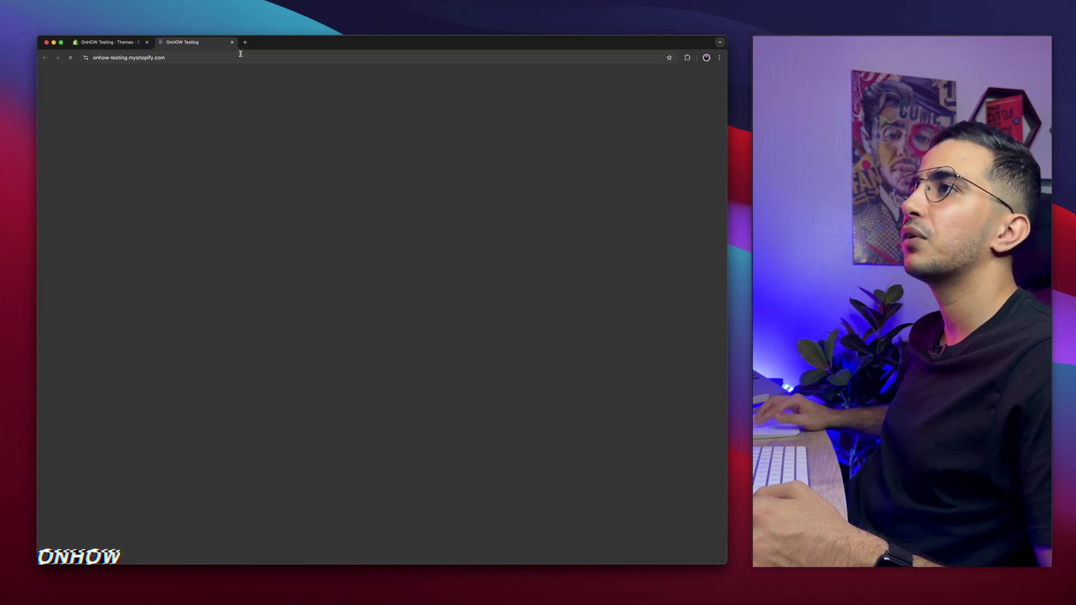
{"action": "scroll", "coordinate": [274, 232], "scroll_direction": "down", "scroll_amount": 3}
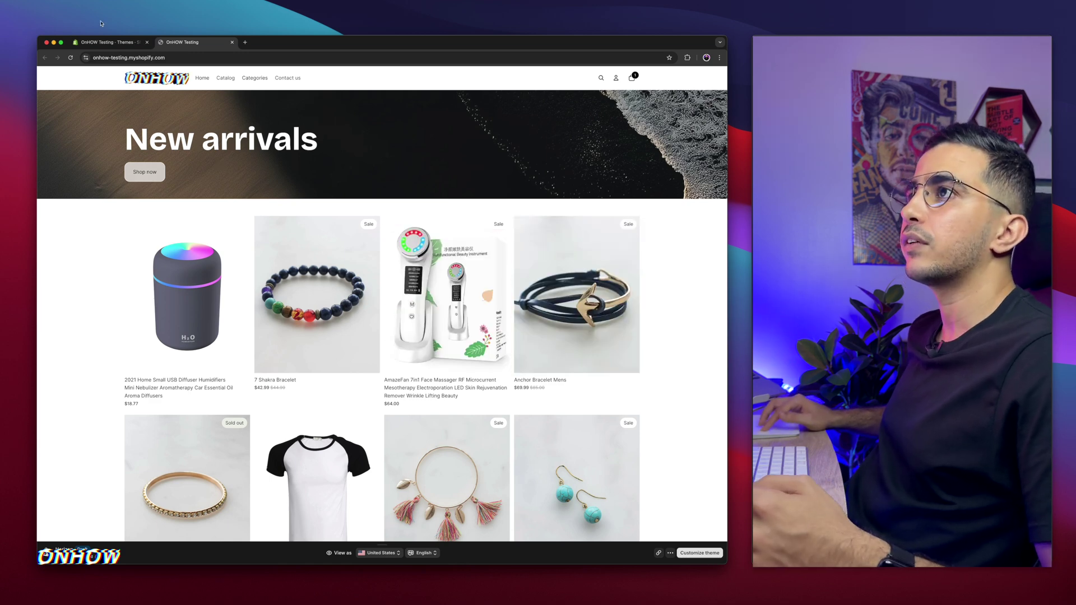
- Return to the Themes page in the store admin and view the actions available for the current Dawn theme
{"action": "left_click", "coordinate": [102, 40]}
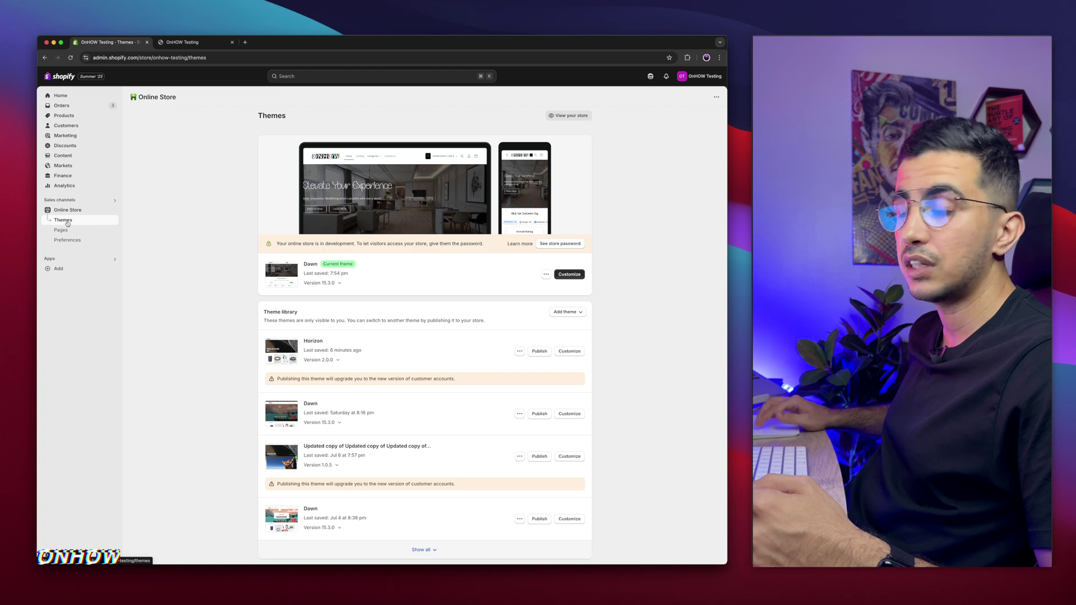
{"action": "left_click", "coordinate": [546, 274]}
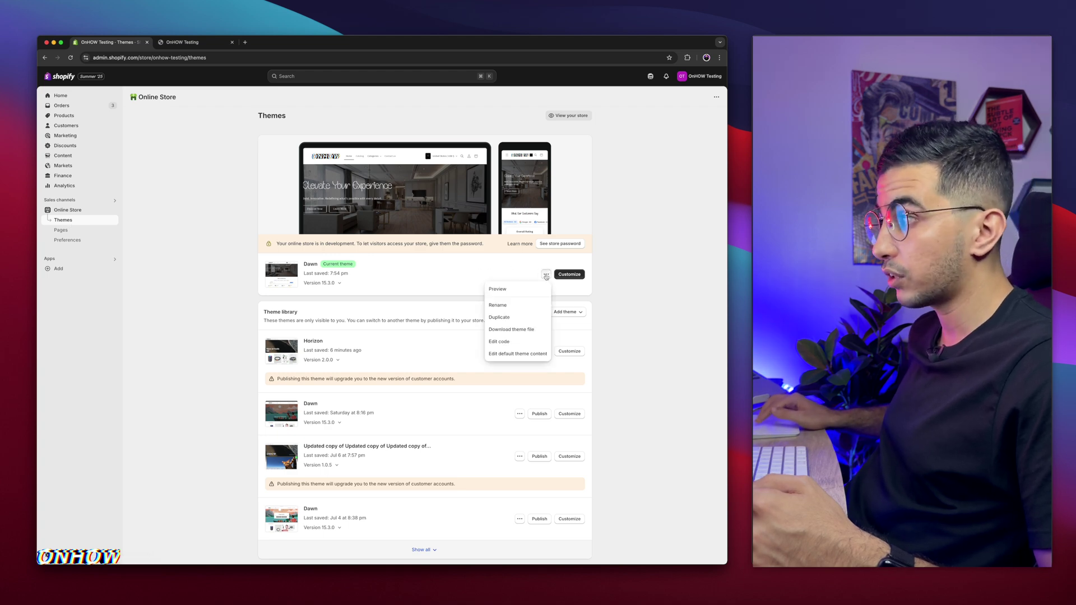
{"action": "scroll", "coordinate": [508, 341], "scroll_direction": "up", "scroll_amount": 10}
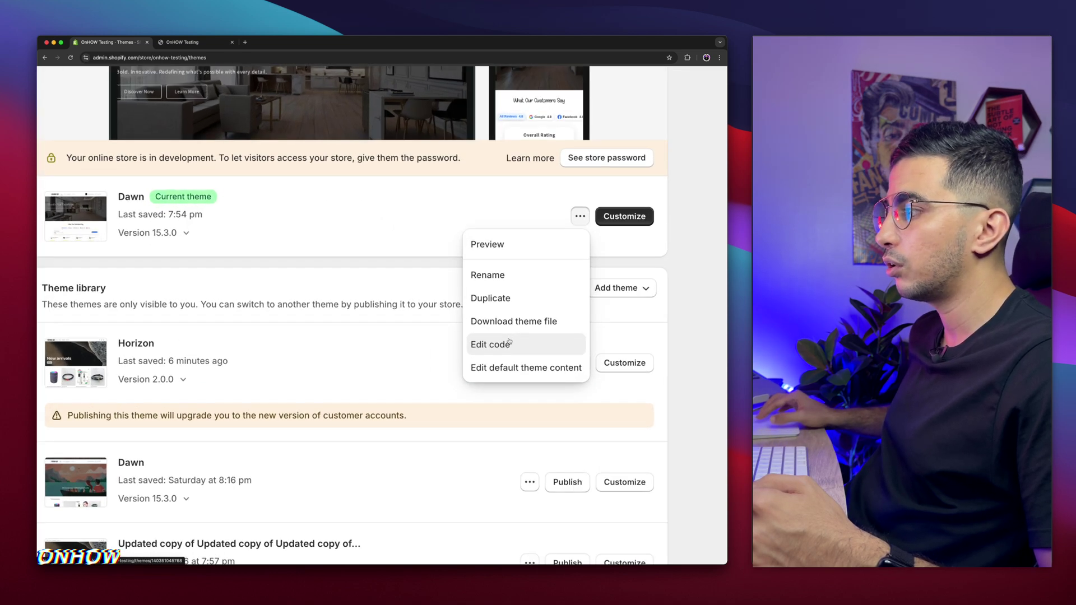
{"action": "left_click", "coordinate": [282, 348]}
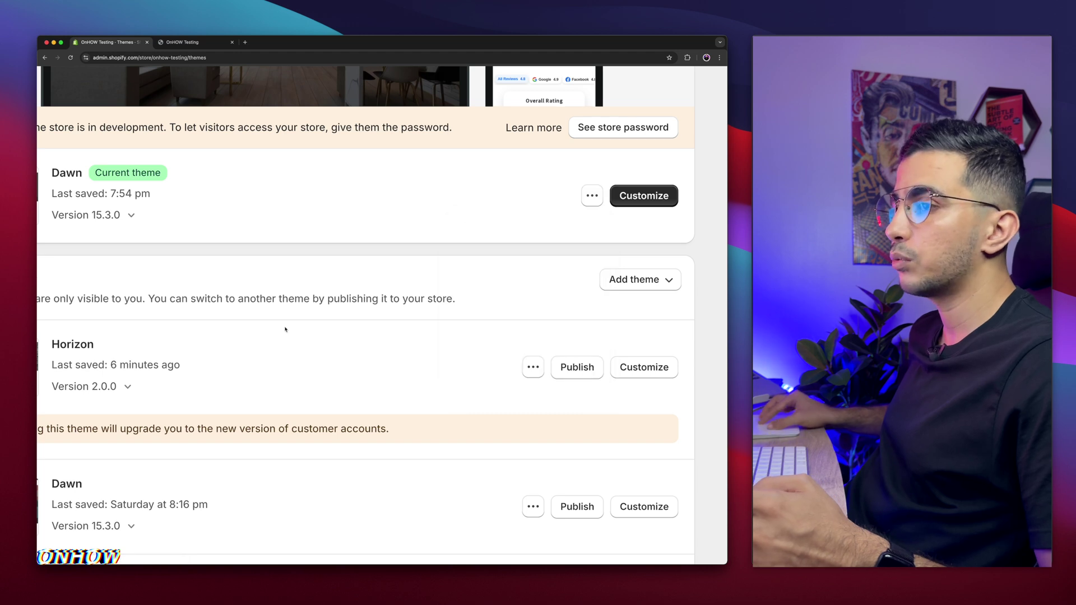
{"action": "scroll", "coordinate": [283, 347], "scroll_direction": "down", "scroll_amount": 10}
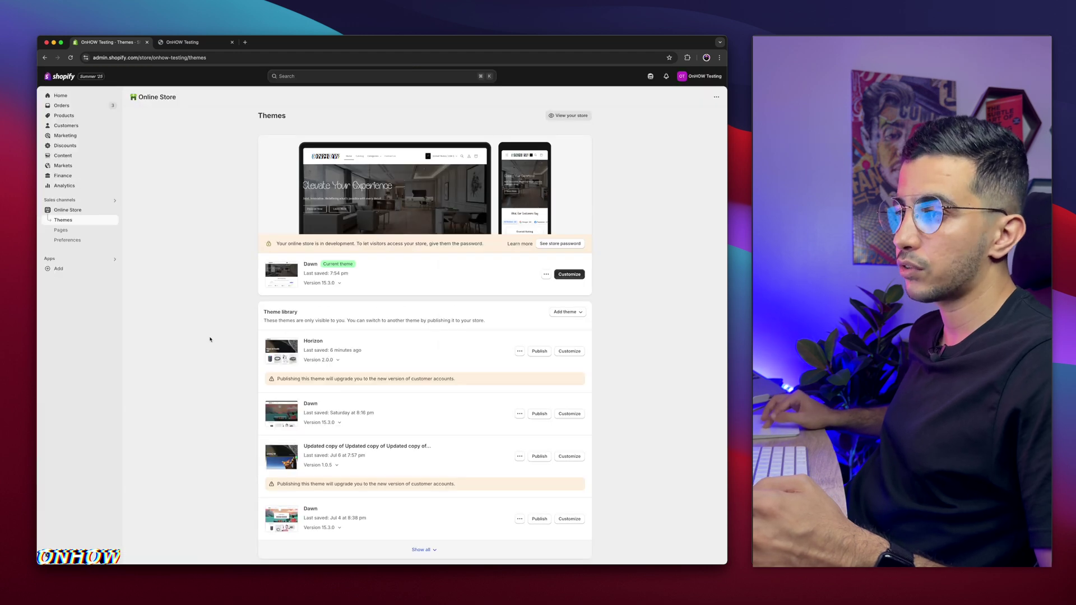
- Open the Horizon theme's code for editing and expand its sections folder
{"action": "left_click", "coordinate": [519, 351]}
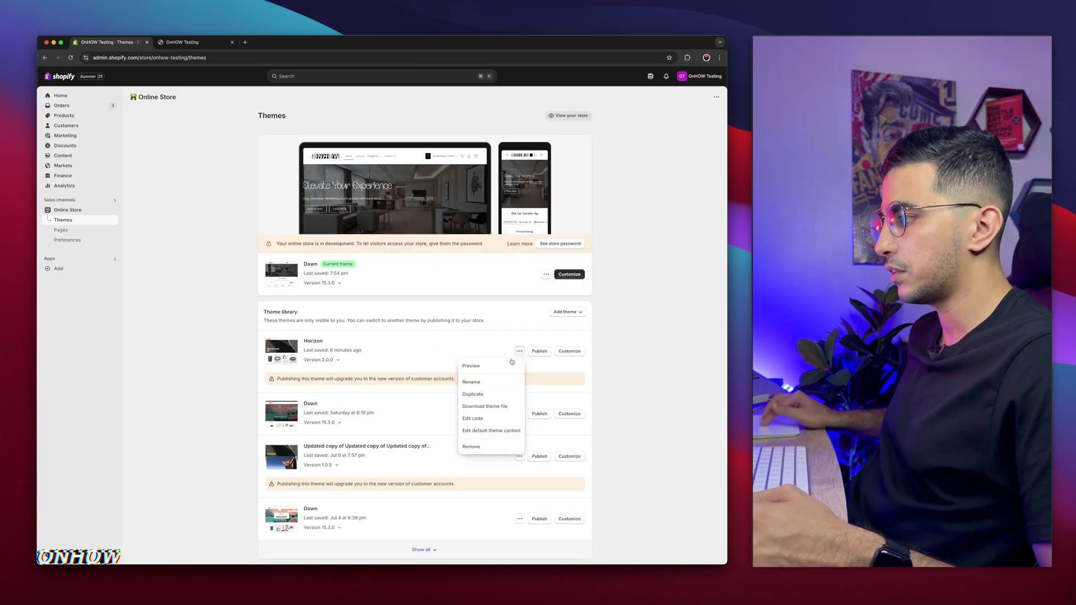
{"action": "left_click", "coordinate": [474, 419]}
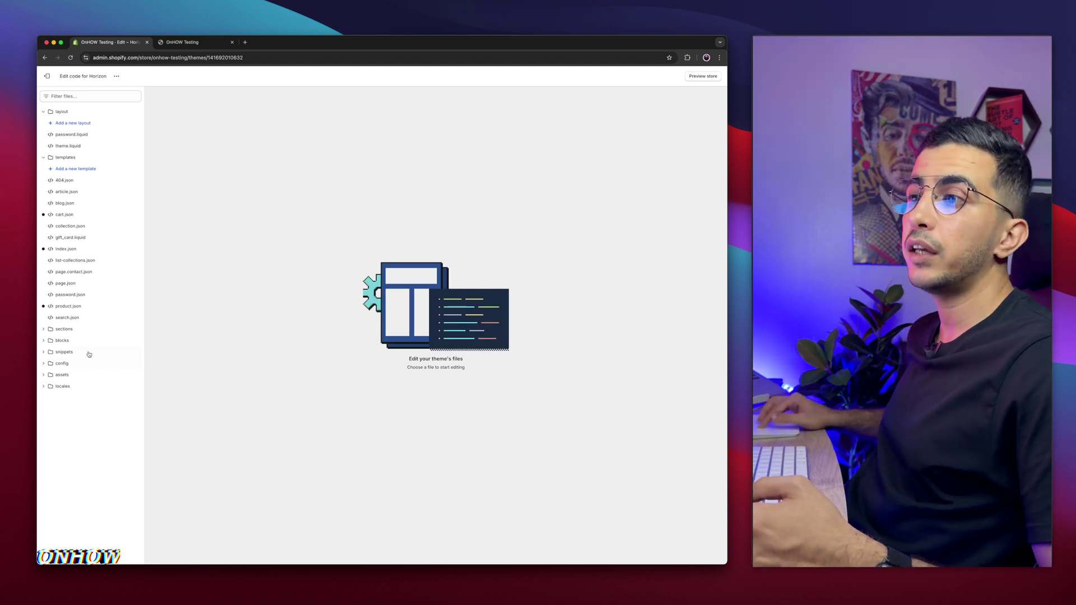
{"action": "scroll", "coordinate": [79, 351], "scroll_direction": "up", "scroll_amount": 5}
{"action": "scroll", "coordinate": [79, 349], "scroll_direction": "left", "scroll_amount": 1}
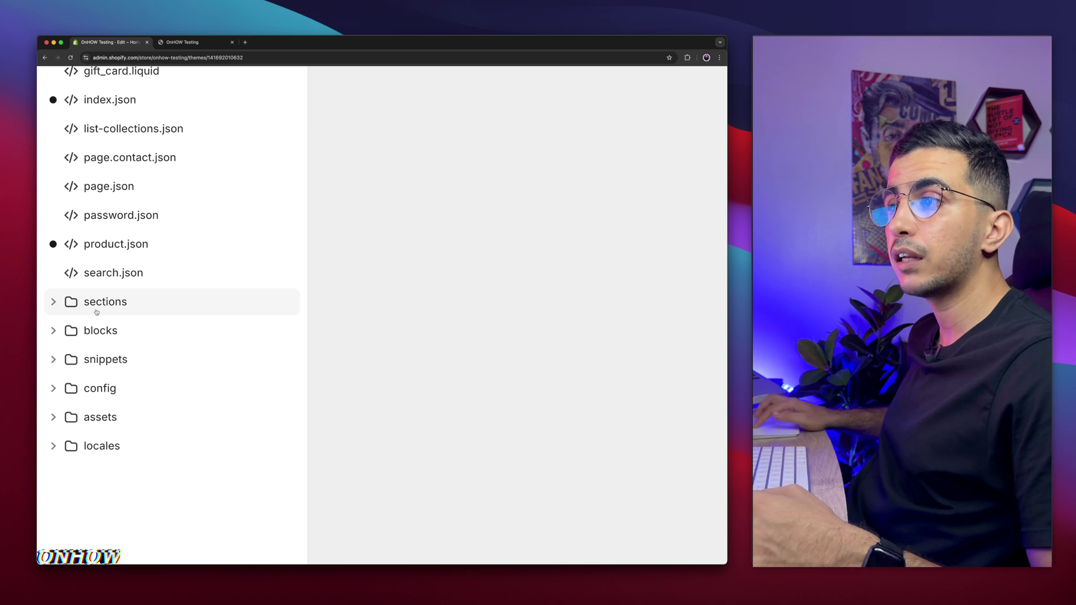
{"action": "left_click", "coordinate": [97, 306]}
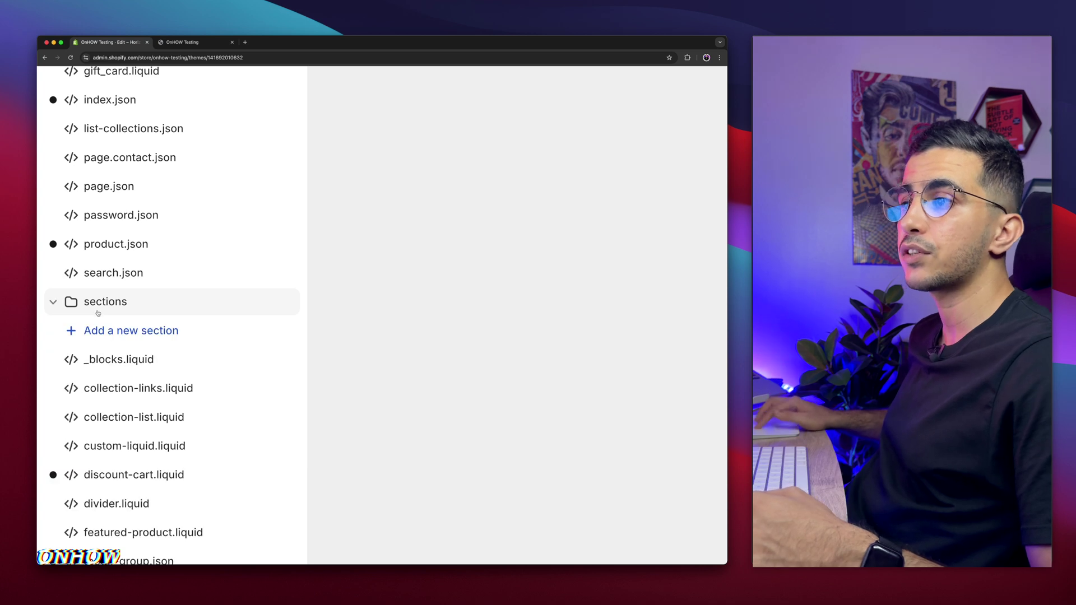
- Add a new Liquid section file named size-chart-data
{"action": "left_click", "coordinate": [121, 335]}
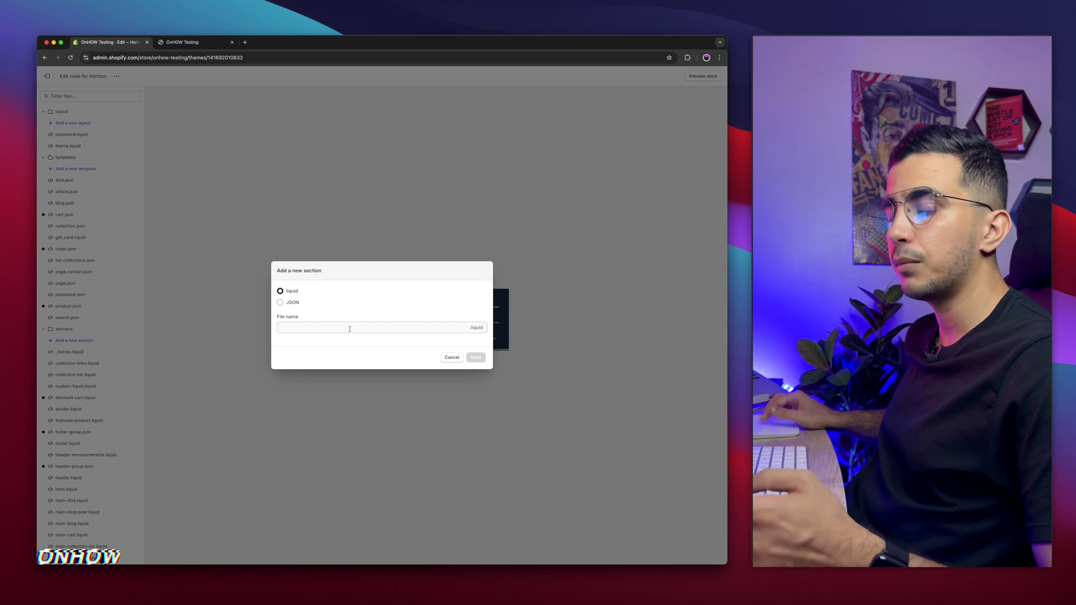
{"action": "left_click", "coordinate": [350, 329]}
{"action": "type", "text": "siz"}
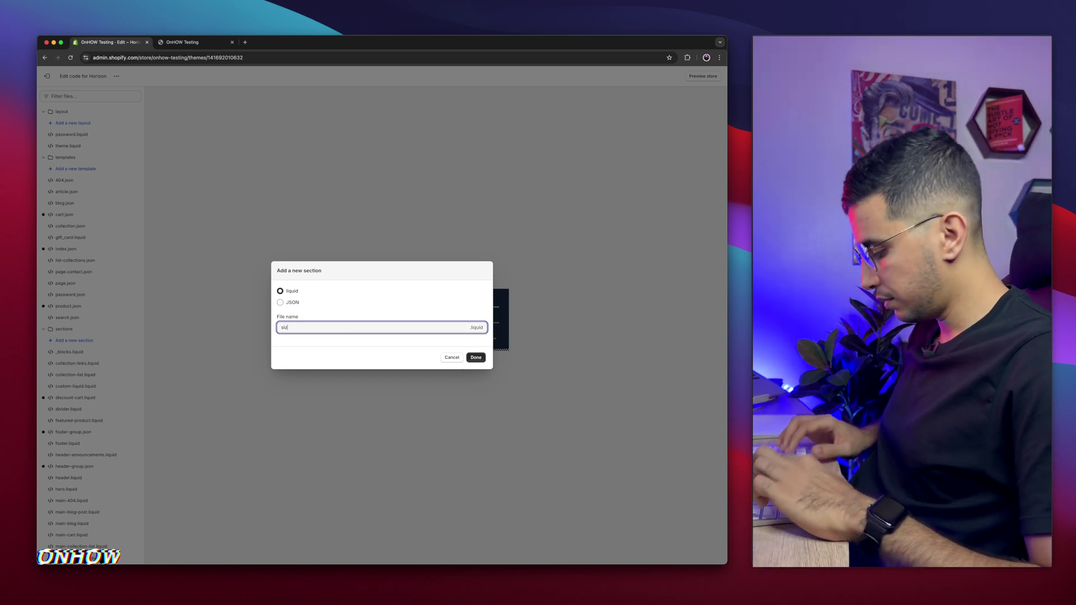
{"action": "type", "text": "e-chart-data"}
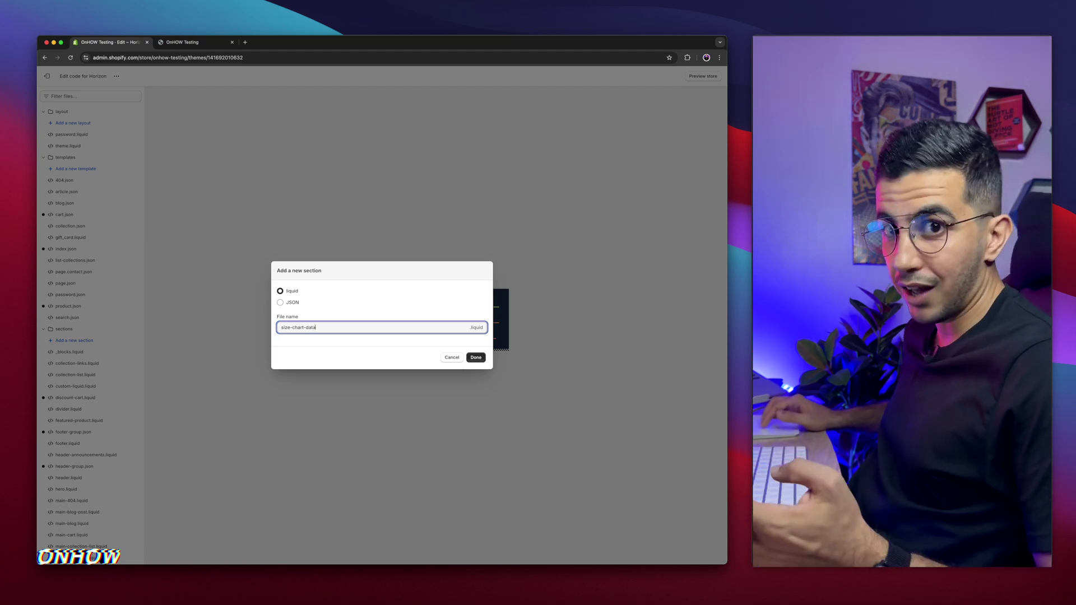
{"action": "left_click", "coordinate": [475, 357]}
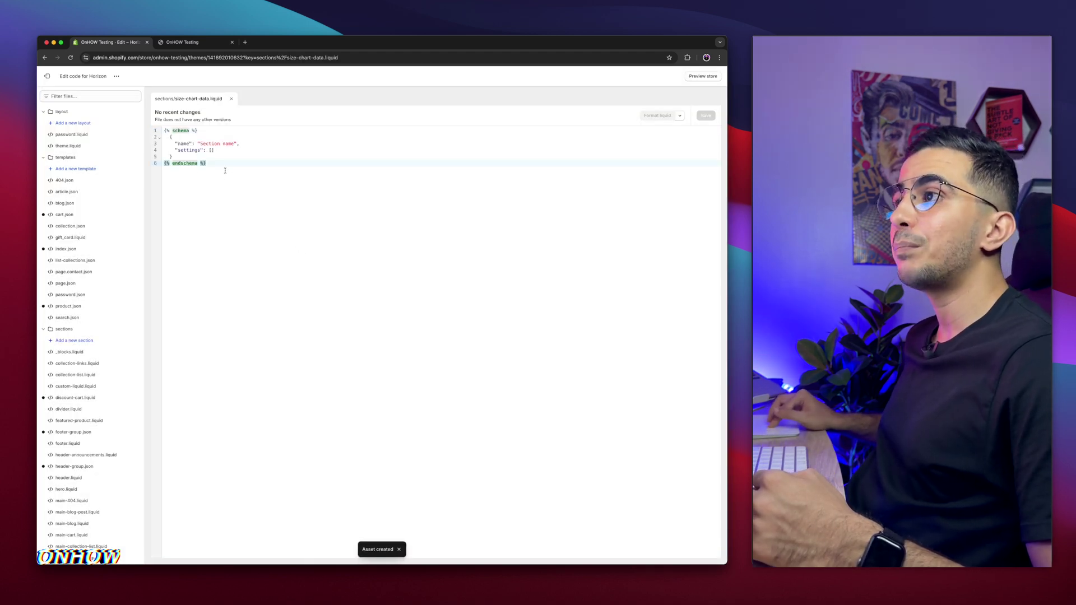
- Replace the starter code in size-chart-data.liquid with the copied OnHOW Size Chart section code and save the file
{"action": "left_click_drag", "start_coordinate": [225, 167], "coordinate": [153, 130]}
{"action": "key", "text": "BackSpace"}
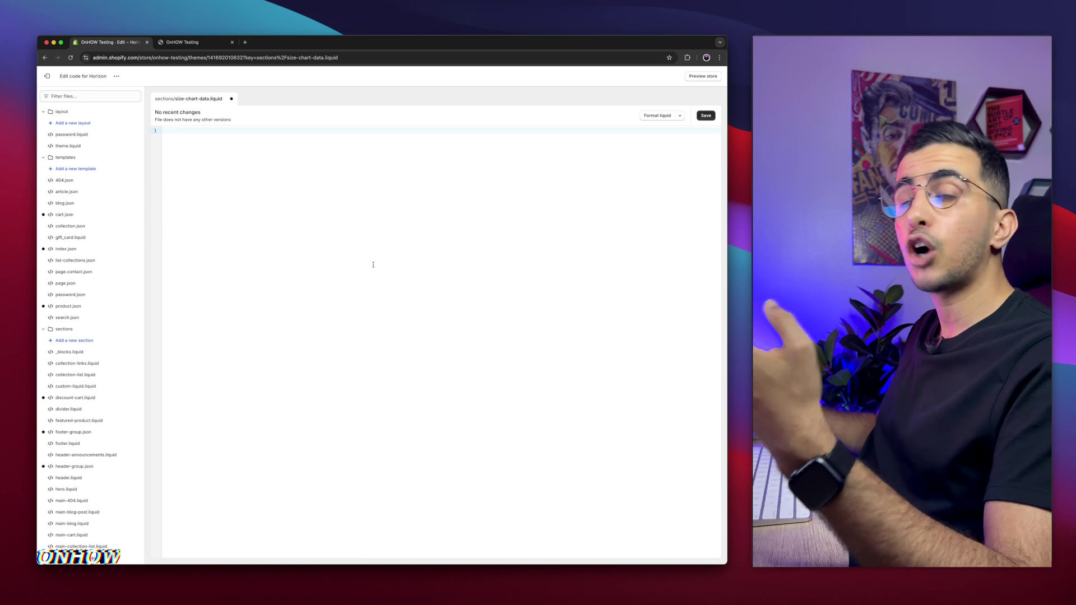
{"action": "key", "text": "super+v"}
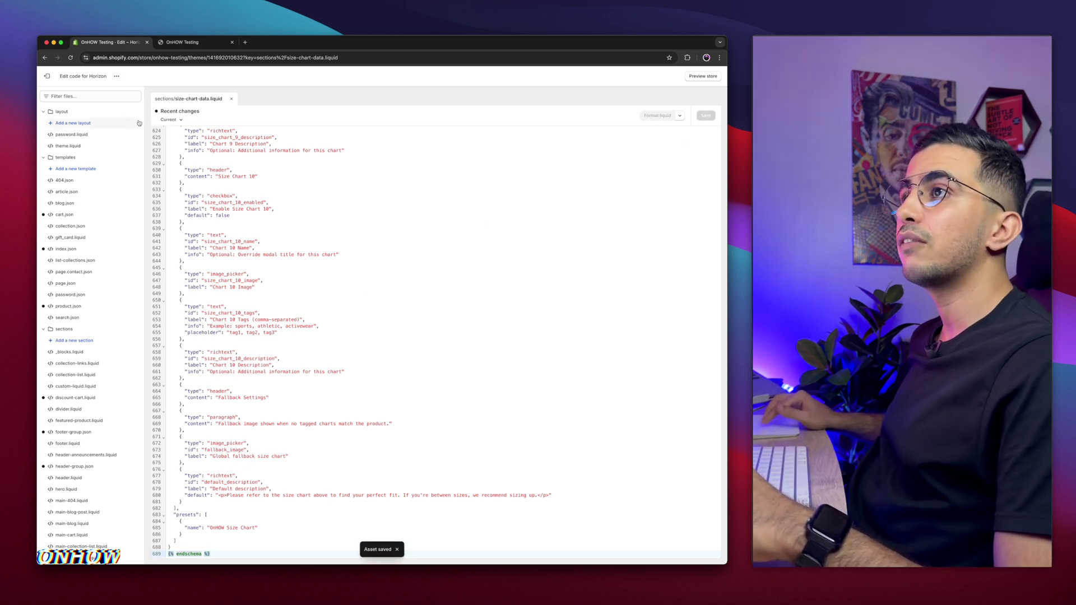
- Leave the code editor and open the Horizon theme for customization
{"action": "left_click", "coordinate": [47, 75]}
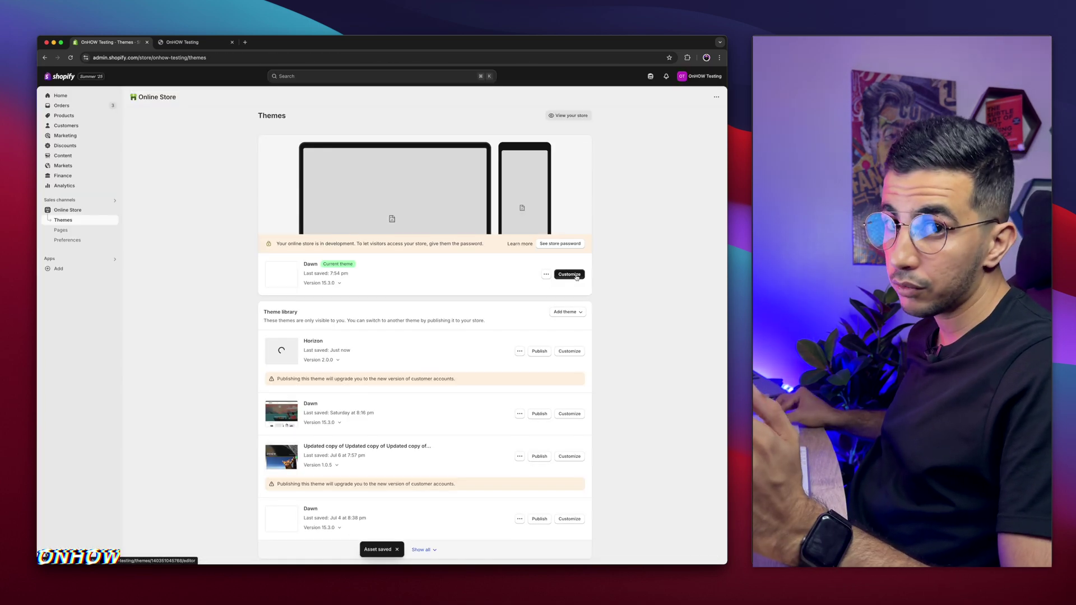
{"action": "scroll", "coordinate": [571, 314], "scroll_direction": "down", "scroll_amount": 1}
{"action": "left_click", "coordinate": [569, 351]}
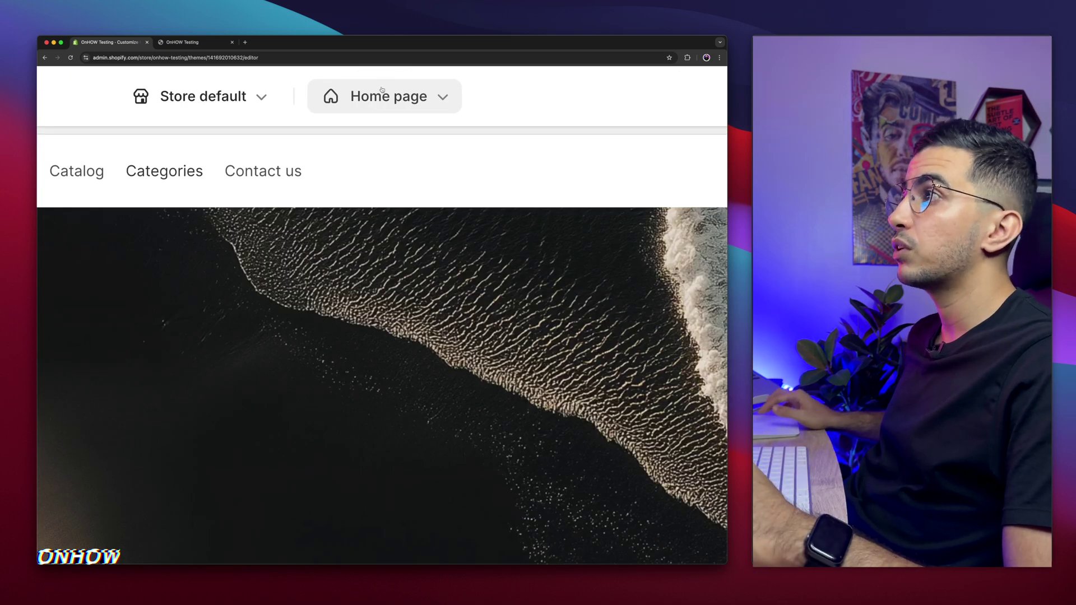
- Switch the theme customization from the home page to the Default product template
{"action": "left_click", "coordinate": [382, 92]}
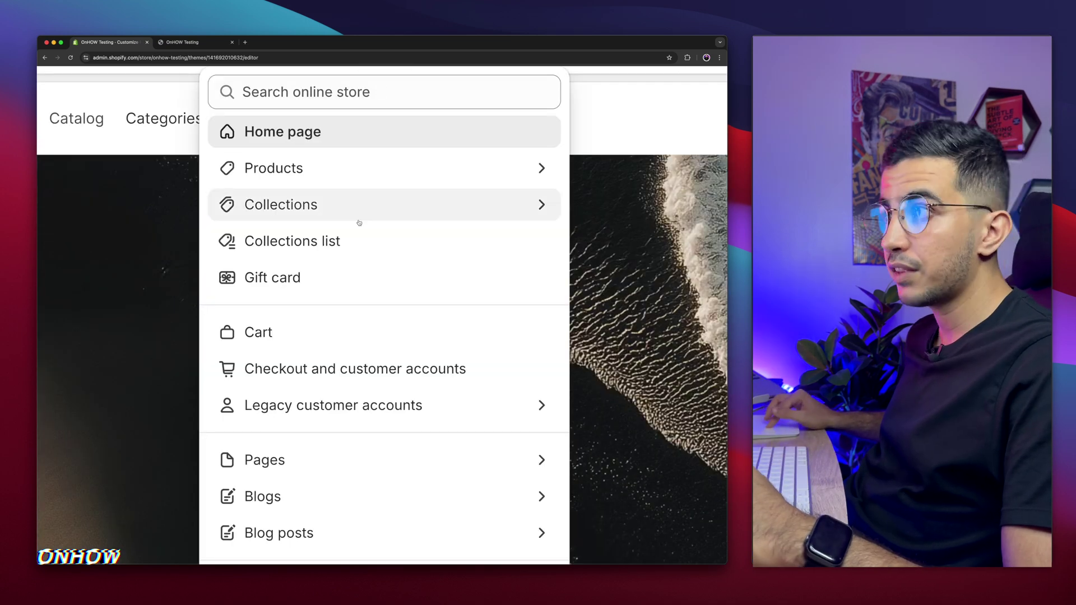
{"action": "left_click", "coordinate": [328, 173]}
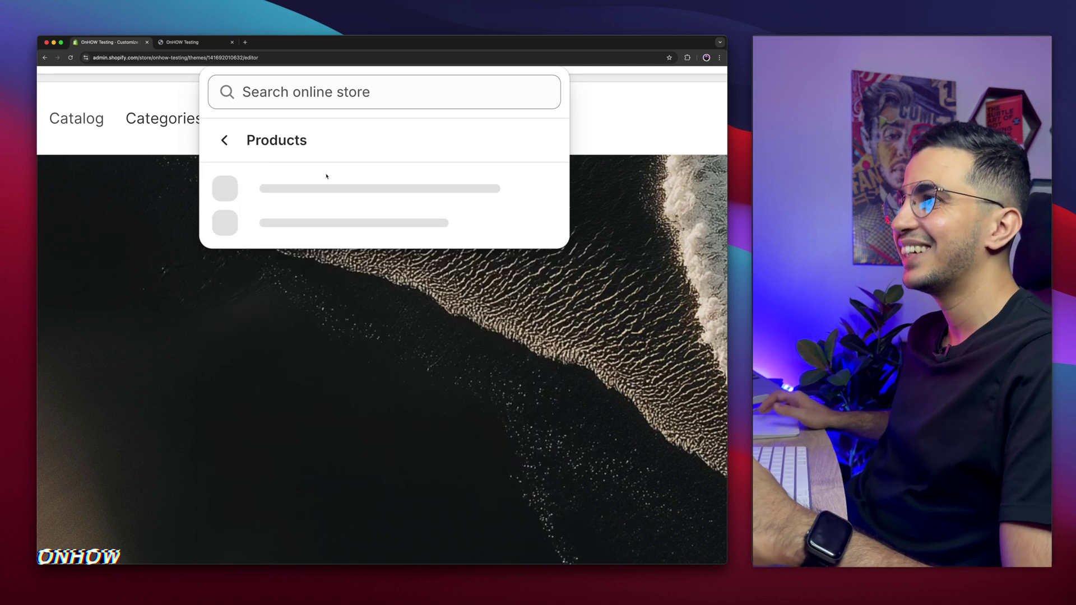
{"action": "left_click", "coordinate": [224, 140]}
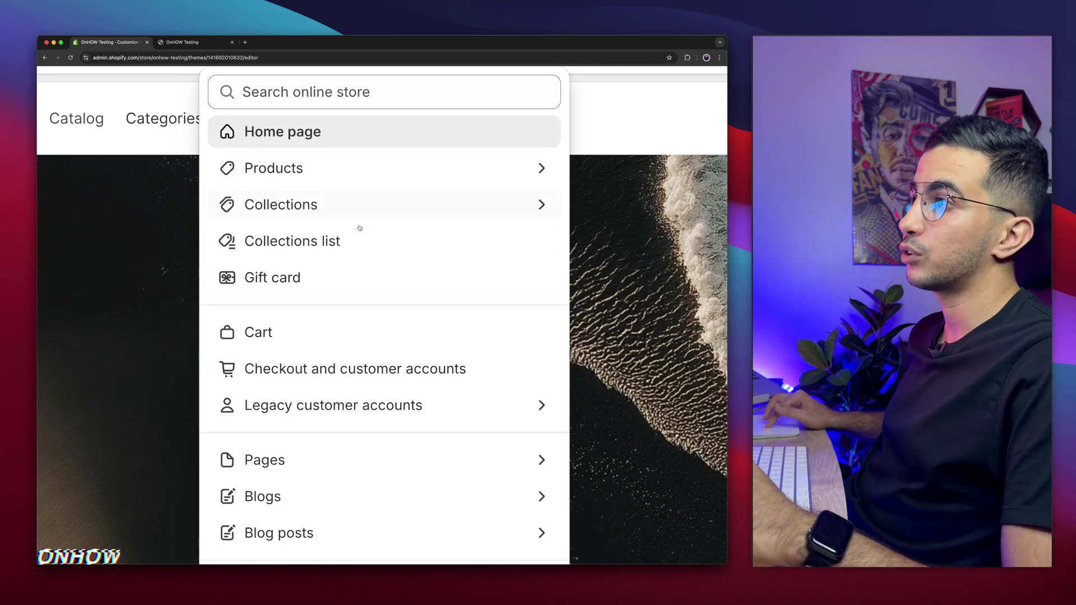
{"action": "left_click", "coordinate": [320, 167]}
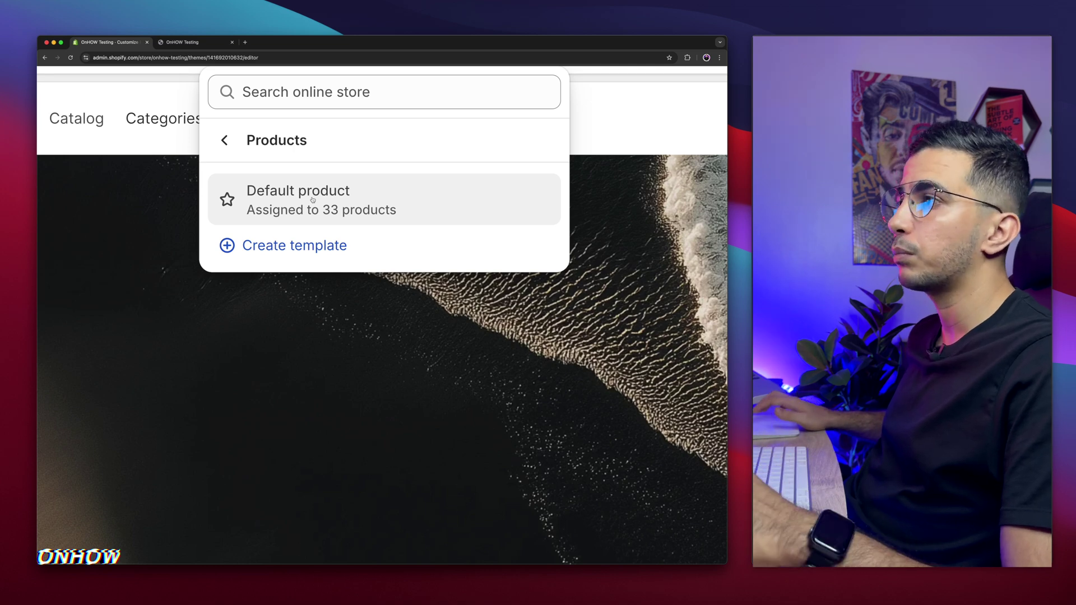
{"action": "left_click", "coordinate": [312, 199]}
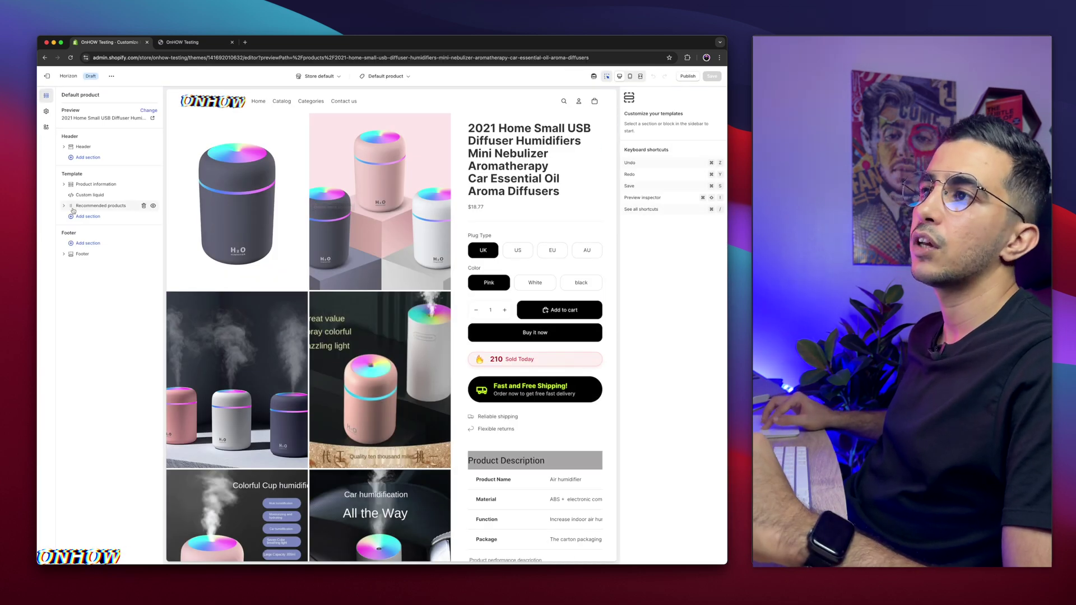
{"action": "scroll", "coordinate": [73, 211], "scroll_direction": "up", "scroll_amount": 5}
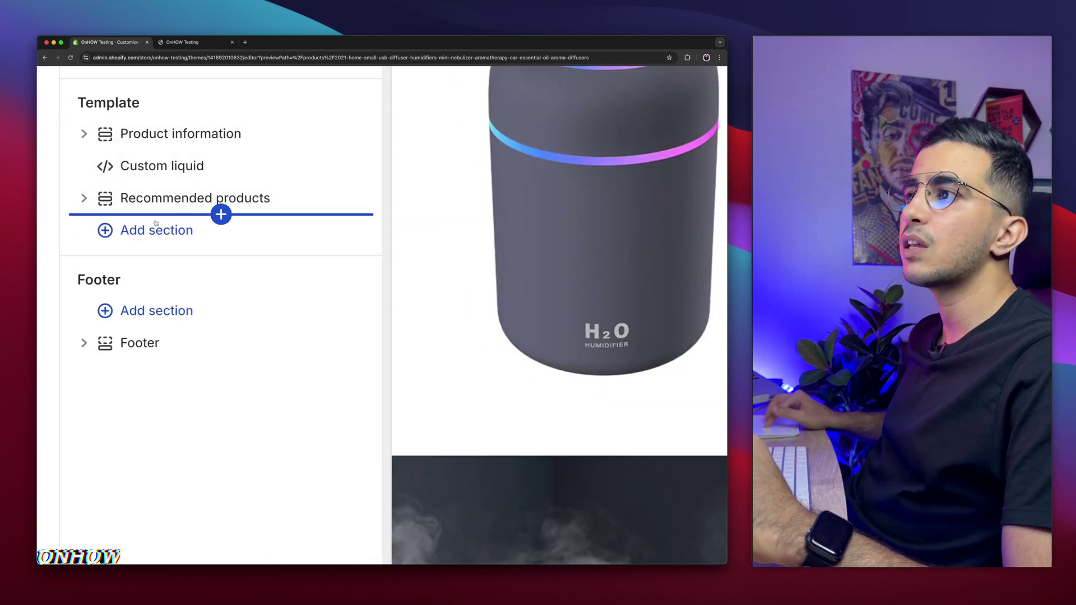
- Add the OnHOW Size Chart section to the product template below Recommended products
{"action": "left_click", "coordinate": [146, 244]}
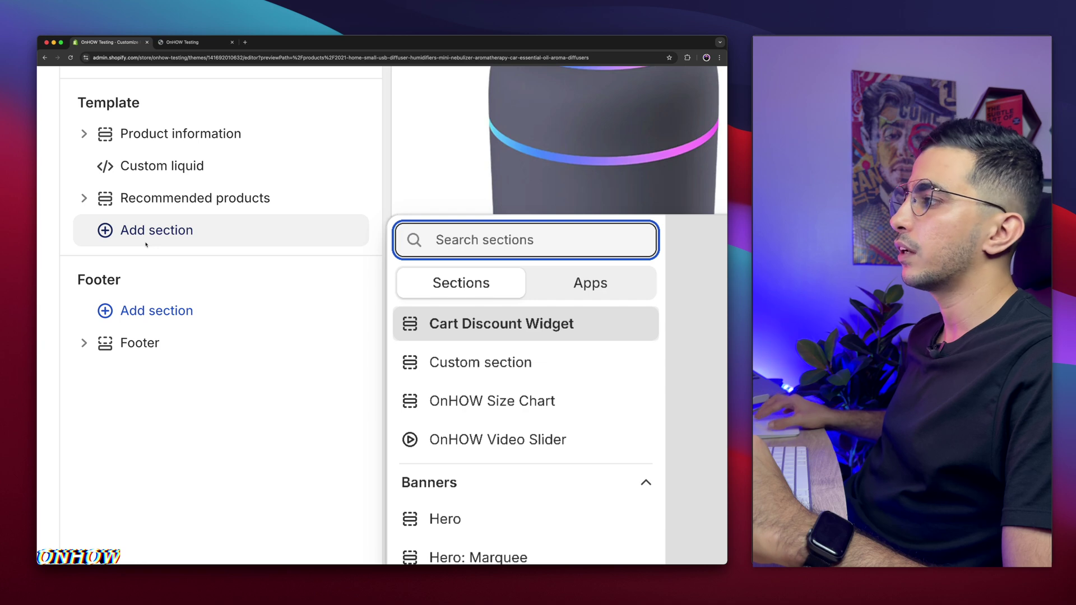
{"action": "scroll", "coordinate": [146, 244], "scroll_direction": "down", "scroll_amount": 5}
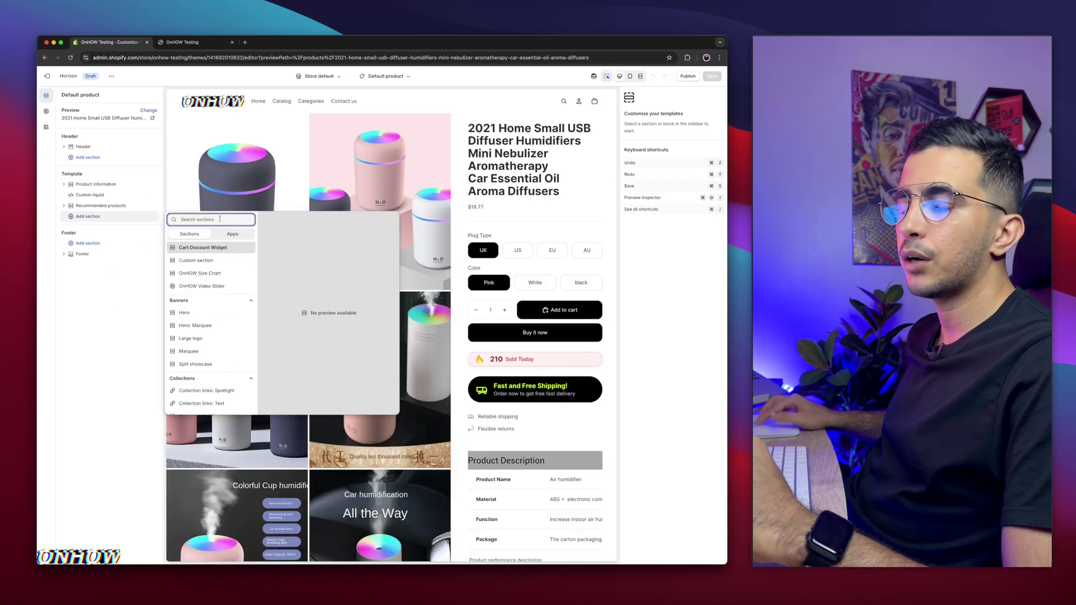
{"action": "scroll", "coordinate": [196, 274], "scroll_direction": "up", "scroll_amount": 5}
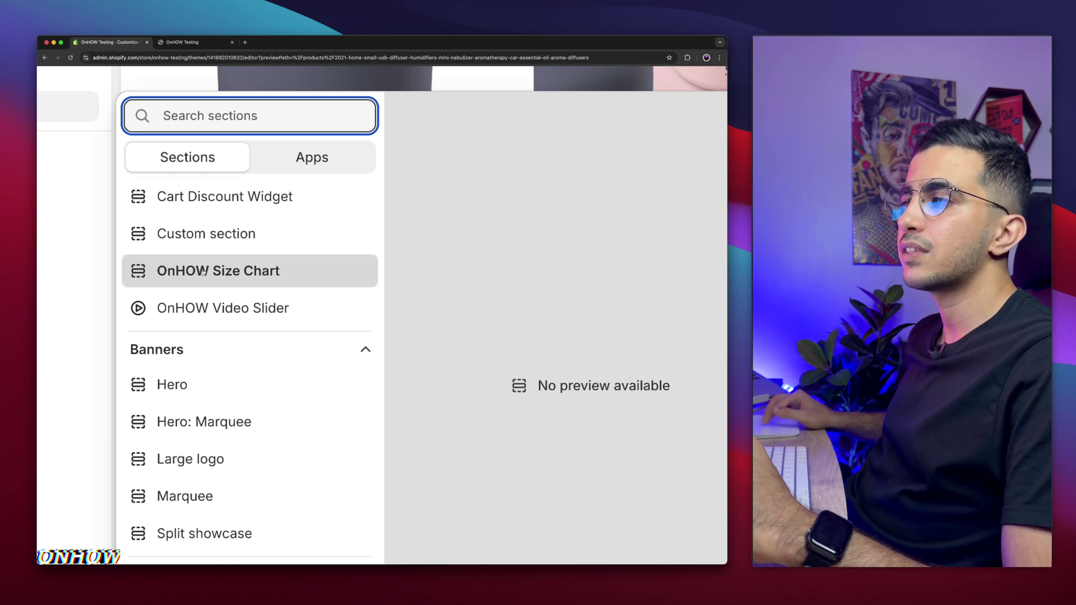
{"action": "left_click", "coordinate": [202, 272]}
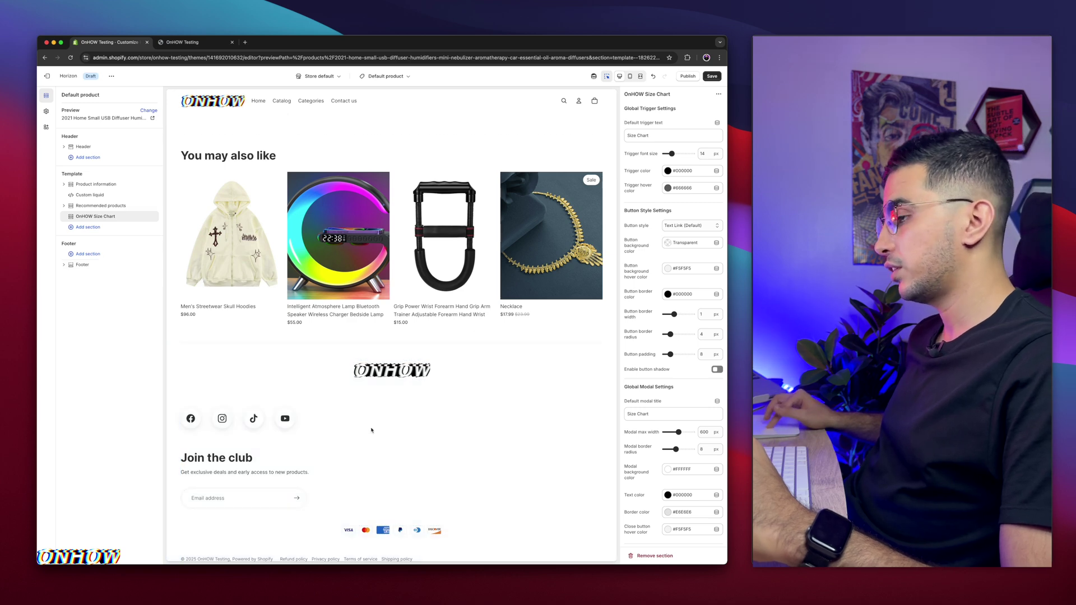
- Look through the product page preview from the header to the footer with the size chart section added
{"action": "scroll", "coordinate": [364, 442], "scroll_direction": "up", "scroll_amount": 15}
{"action": "scroll", "coordinate": [364, 442], "scroll_direction": "up", "scroll_amount": 3}
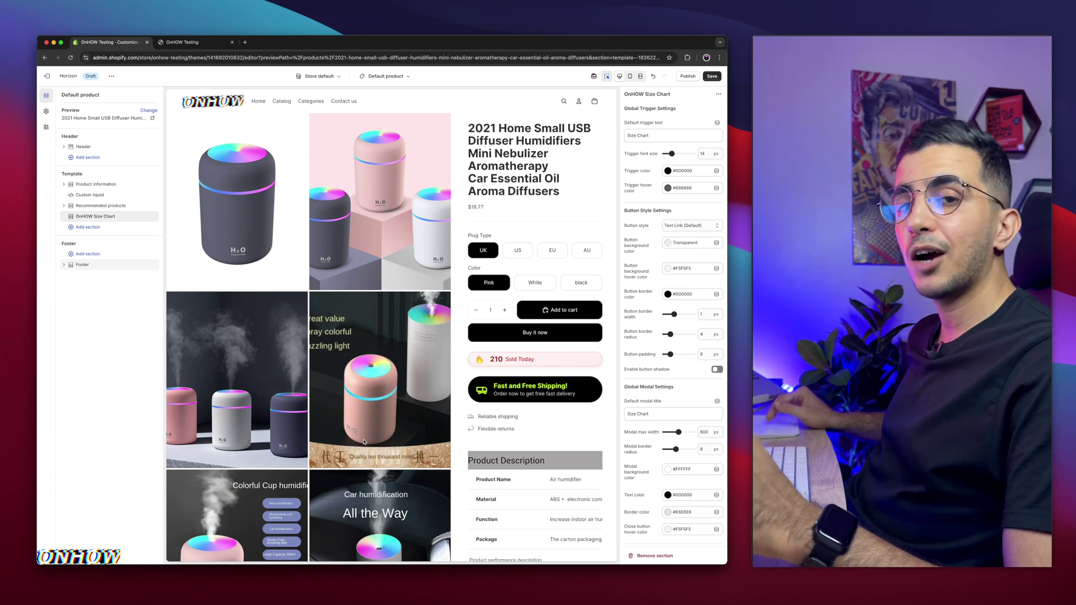
{"action": "scroll", "coordinate": [693, 127], "scroll_direction": "down", "scroll_amount": 20}
{"action": "scroll", "coordinate": [693, 127], "scroll_direction": "up", "scroll_amount": 20}
{"action": "scroll", "coordinate": [694, 127], "scroll_direction": "up", "scroll_amount": 10}
{"action": "scroll", "coordinate": [693, 127], "scroll_direction": "down", "scroll_amount": 4}
{"action": "scroll", "coordinate": [693, 127], "scroll_direction": "up", "scroll_amount": 5}
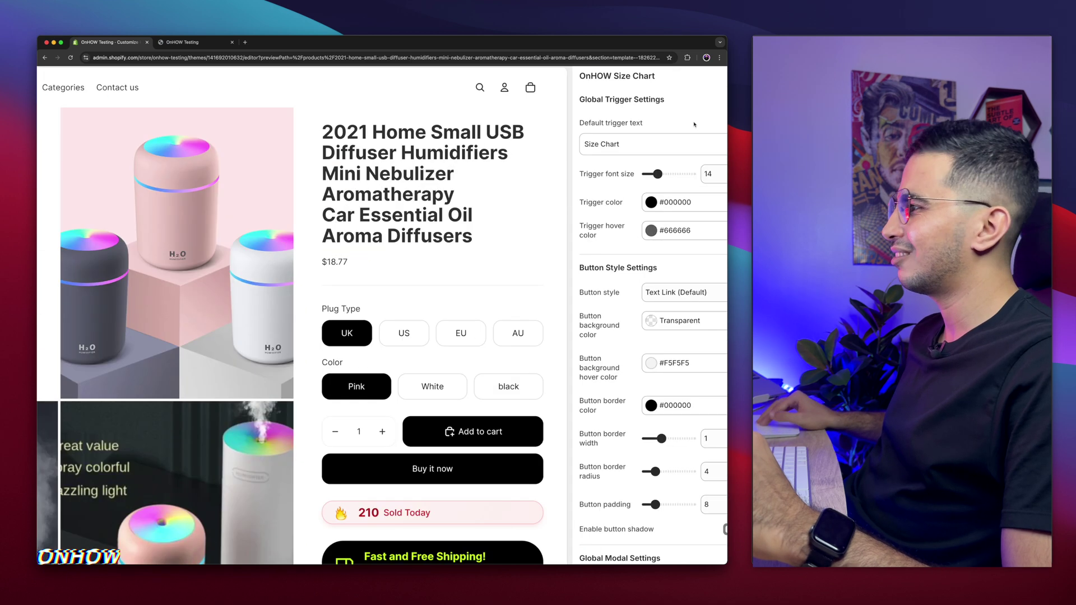
- Set the size chart's default trigger text to "T-shirt Size Chart"
{"action": "scroll", "coordinate": [694, 124], "scroll_direction": "right", "scroll_amount": 2}
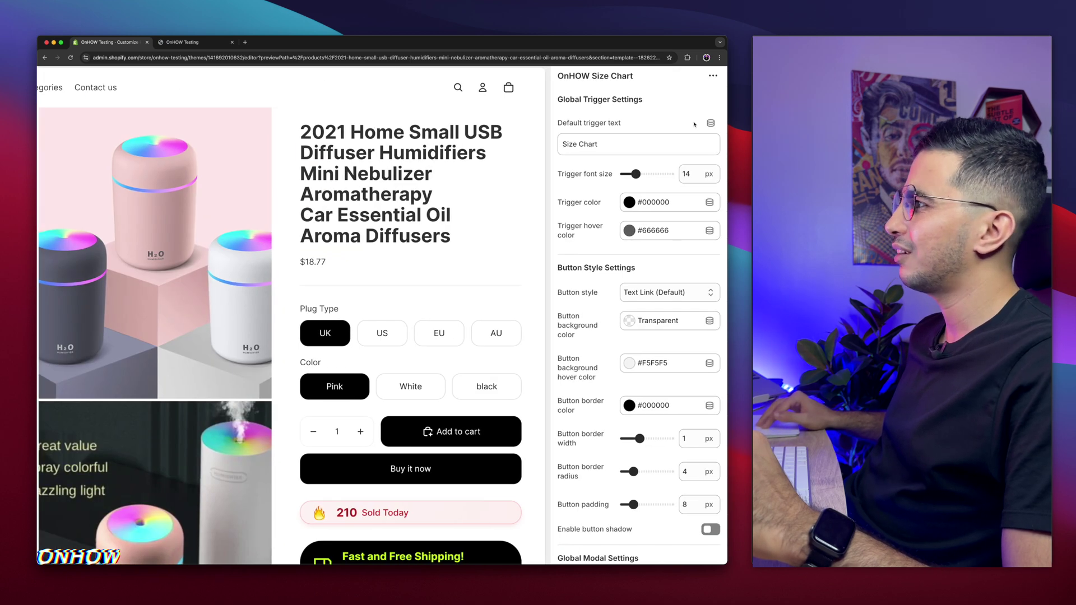
{"action": "triple_click", "coordinate": [611, 138]}
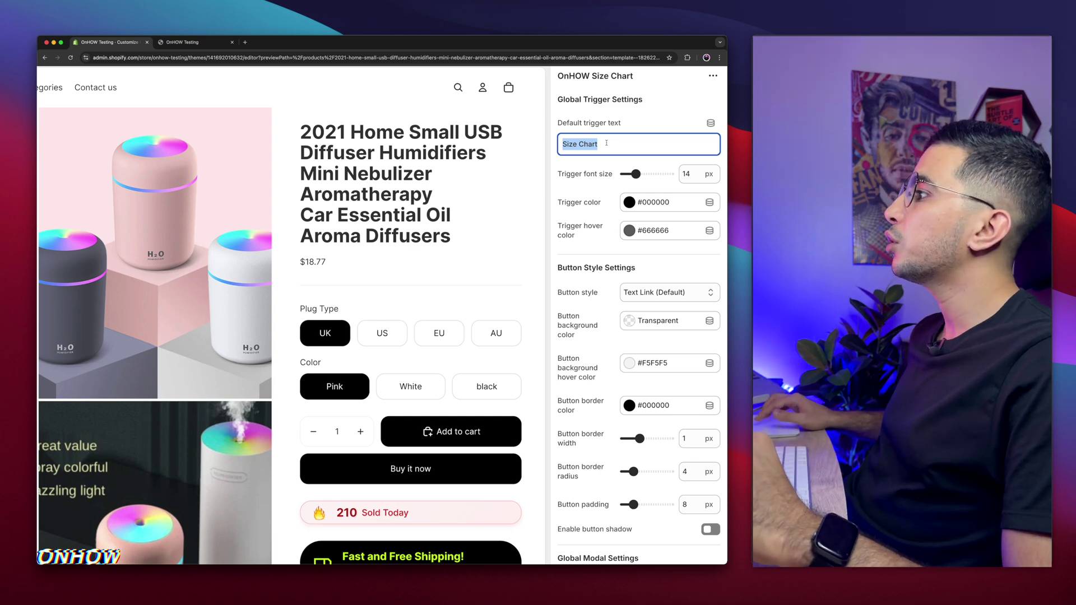
{"action": "left_click", "coordinate": [589, 143]}
{"action": "triple_click", "coordinate": [606, 143]}
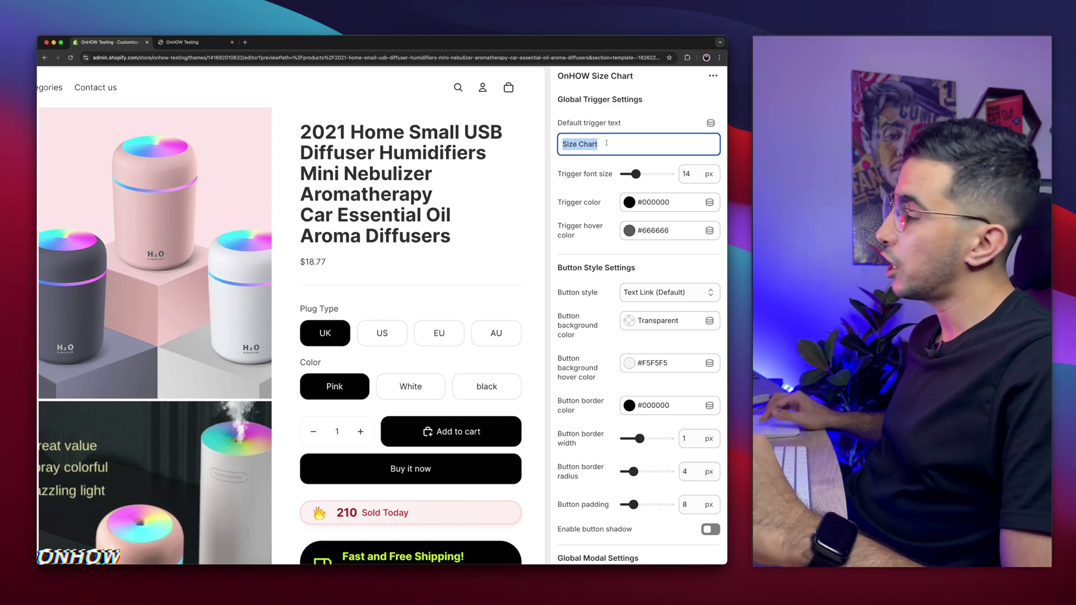
{"action": "left_click", "coordinate": [564, 144]}
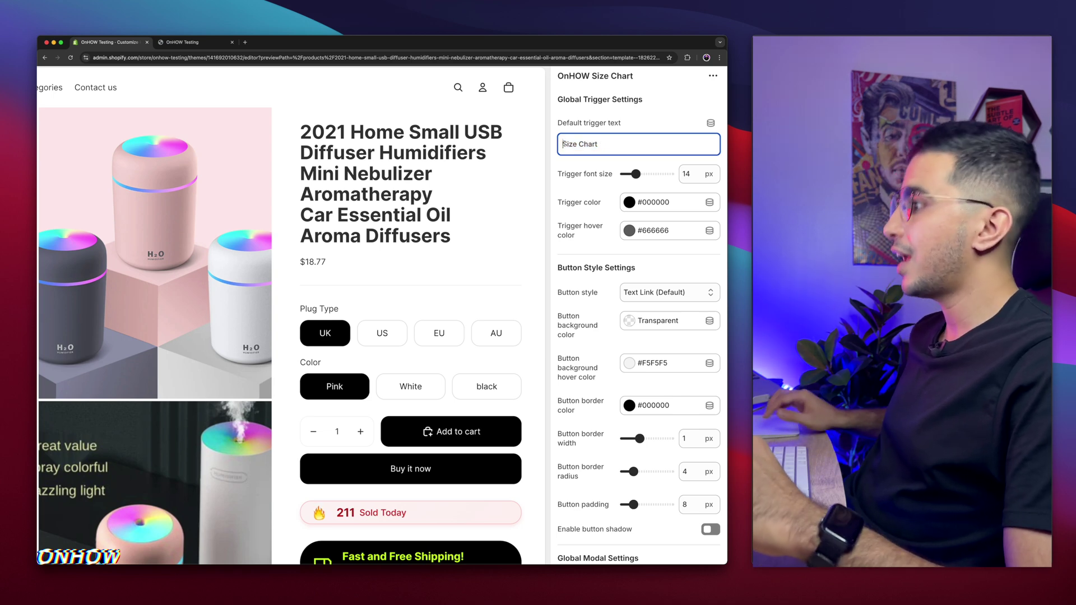
{"action": "type", "text": "T-shirt"}
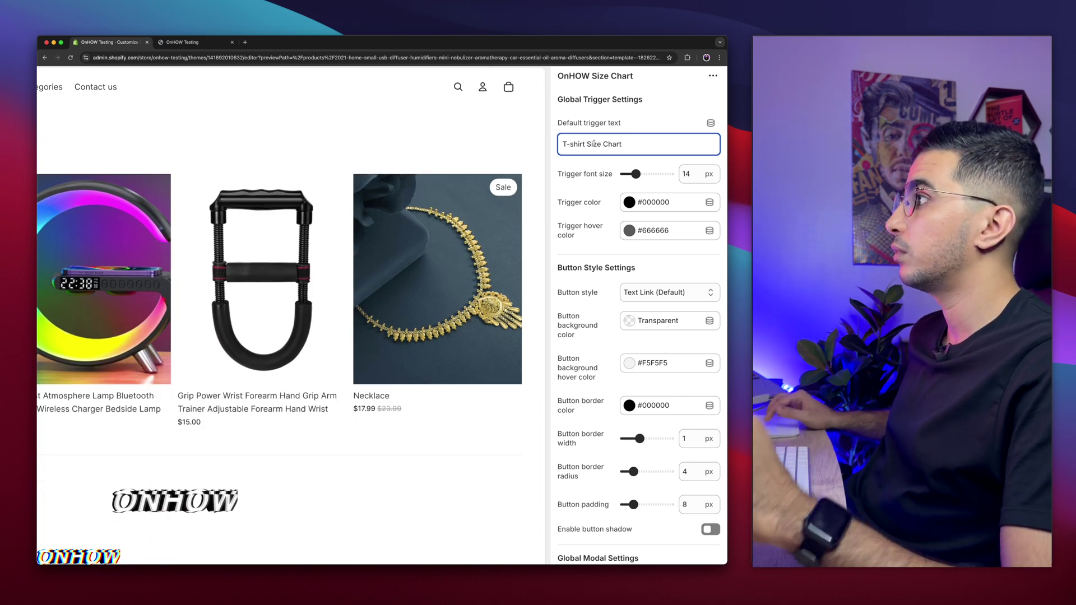
{"action": "key", "text": "End"}
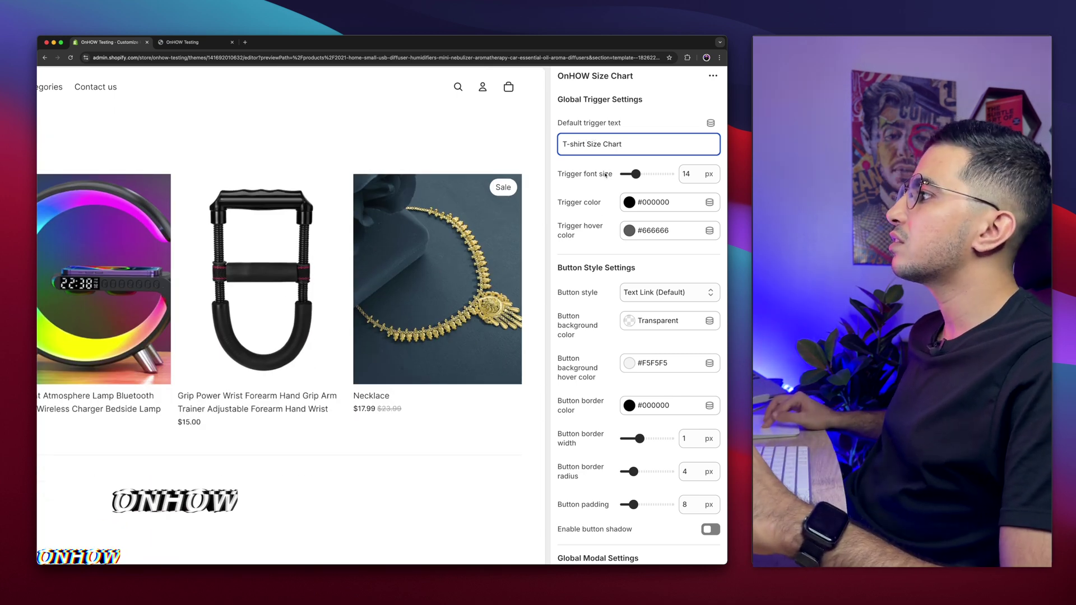
- Set the trigger font size to 15 px and the button style to Outlined Button
{"action": "left_click_drag", "start_coordinate": [636, 175], "coordinate": [641, 174]}
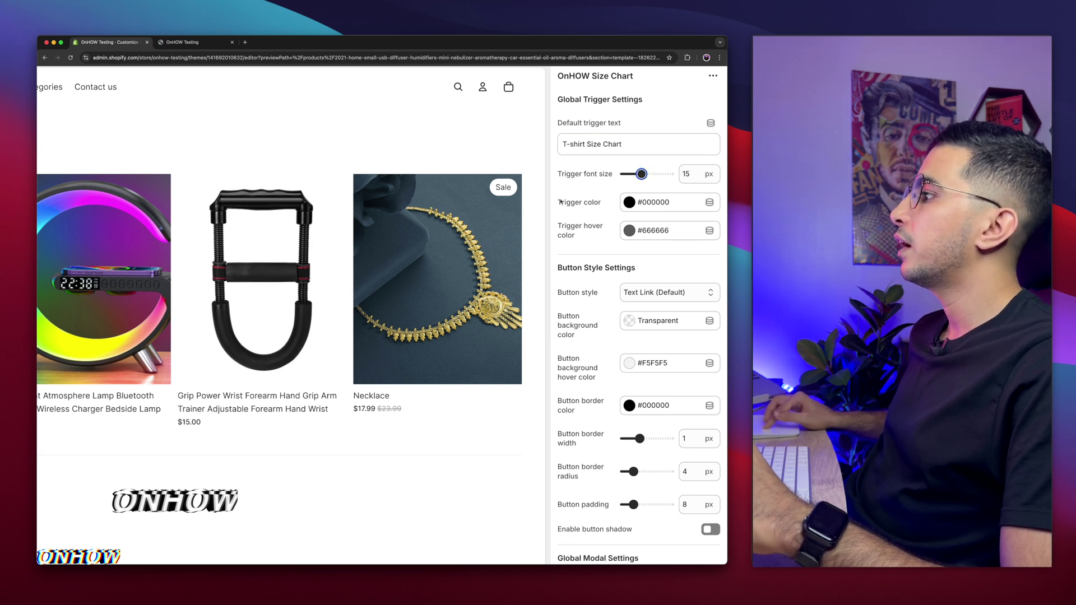
{"action": "left_click_drag", "start_coordinate": [558, 202], "coordinate": [588, 238]}
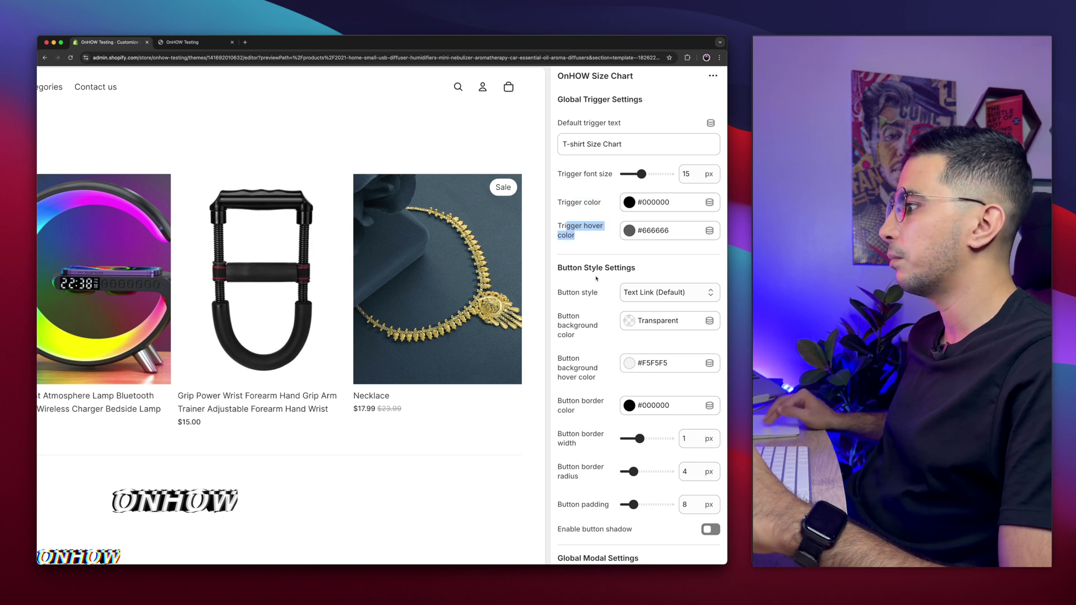
{"action": "scroll", "coordinate": [596, 279], "scroll_direction": "down", "scroll_amount": 2}
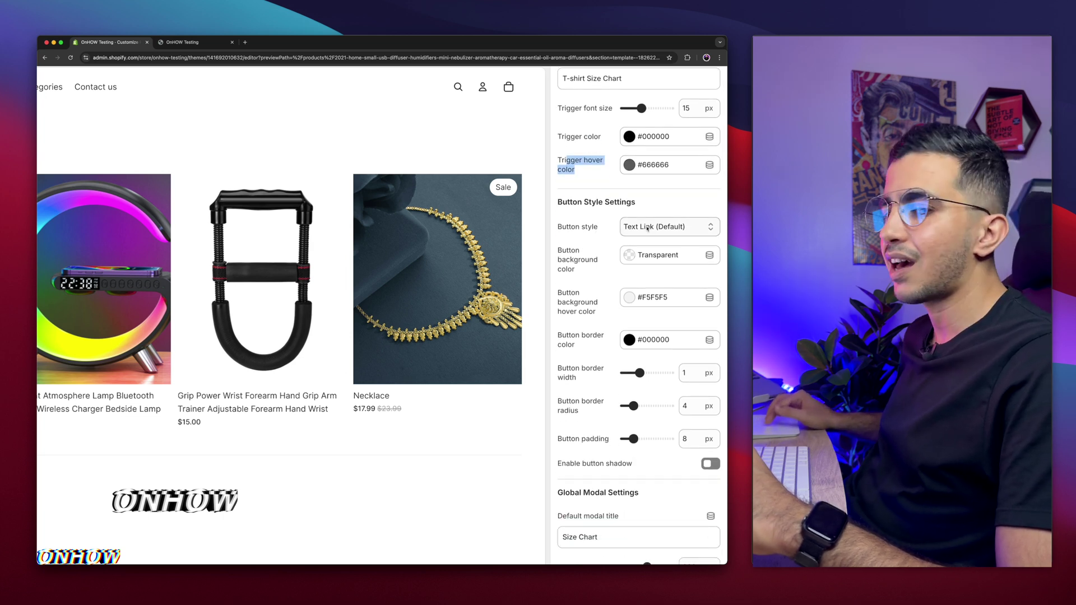
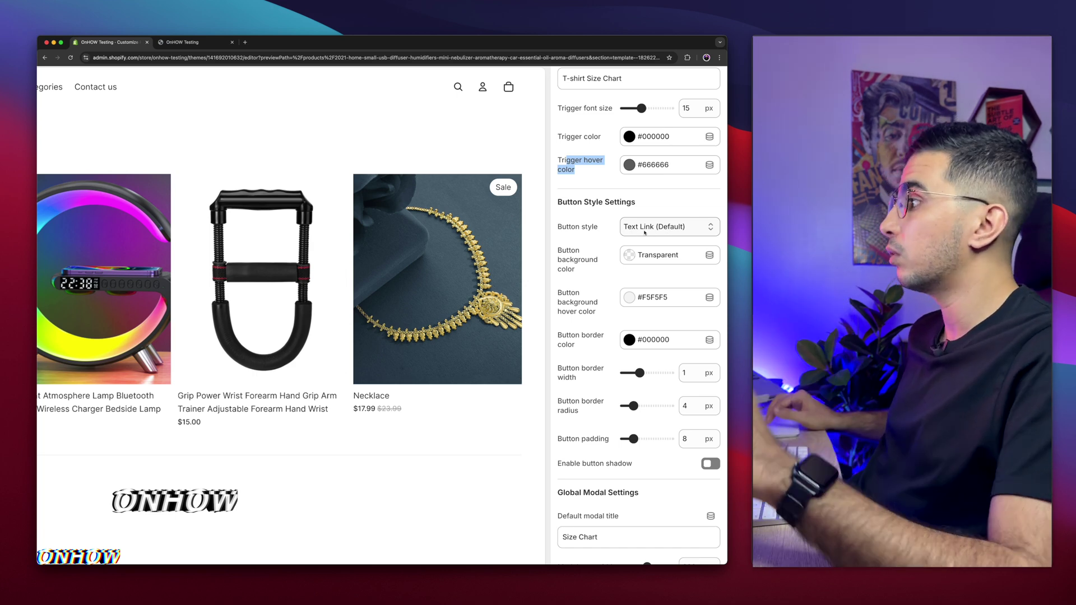
{"action": "left_click", "coordinate": [644, 230]}
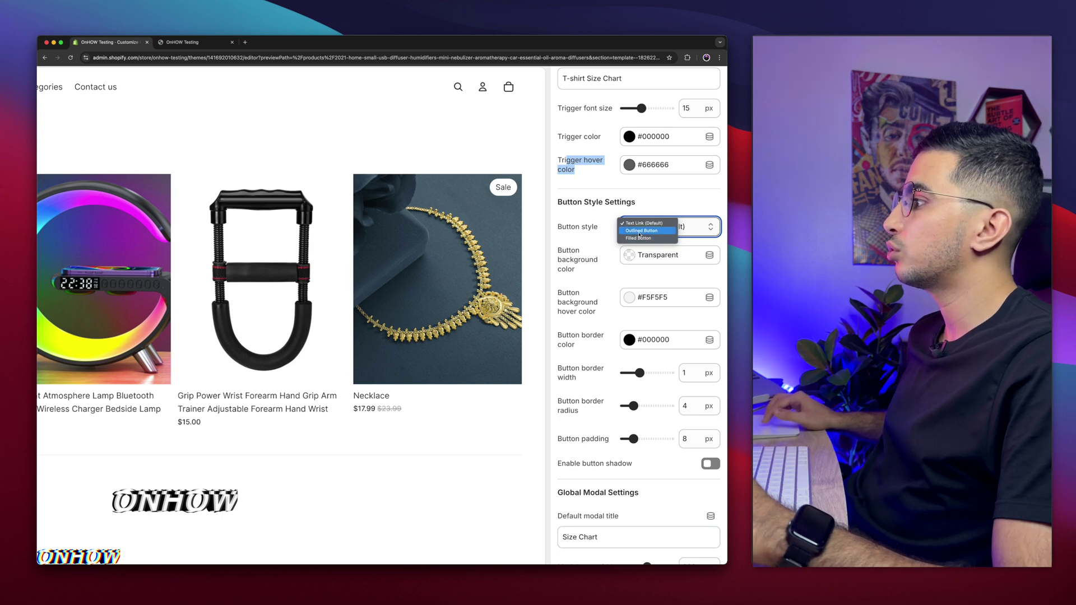
{"action": "left_click", "coordinate": [640, 231]}
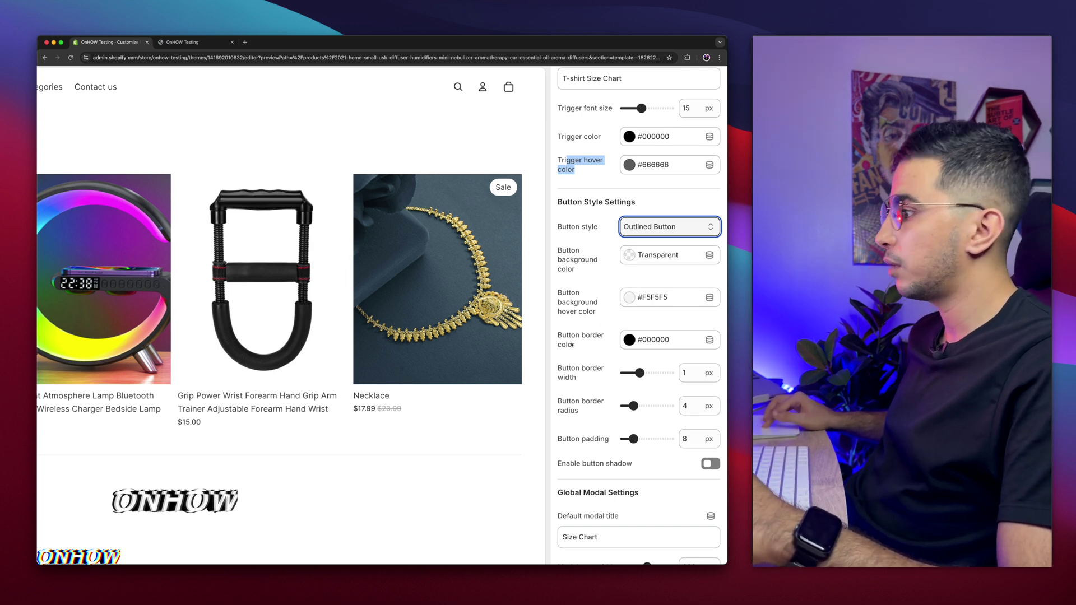
- Enable the button shadow in the size chart's button style settings
{"action": "scroll", "coordinate": [574, 353], "scroll_direction": "down", "scroll_amount": 2}
{"action": "left_click_drag", "start_coordinate": [555, 292], "coordinate": [609, 418]}
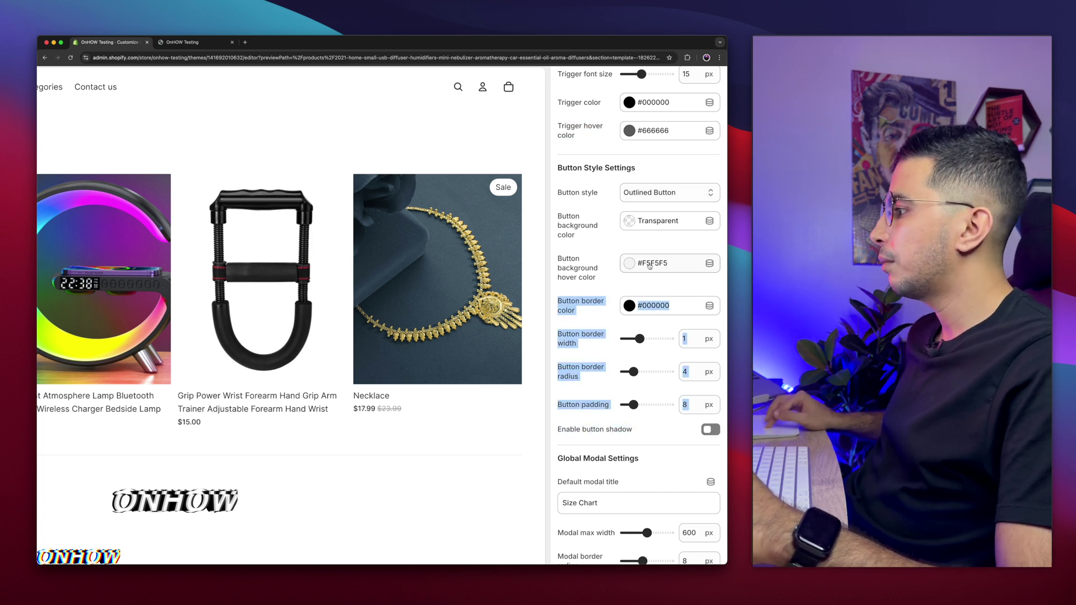
{"action": "left_click", "coordinate": [629, 264]}
{"action": "scroll", "coordinate": [644, 292], "scroll_direction": "down", "scroll_amount": 5}
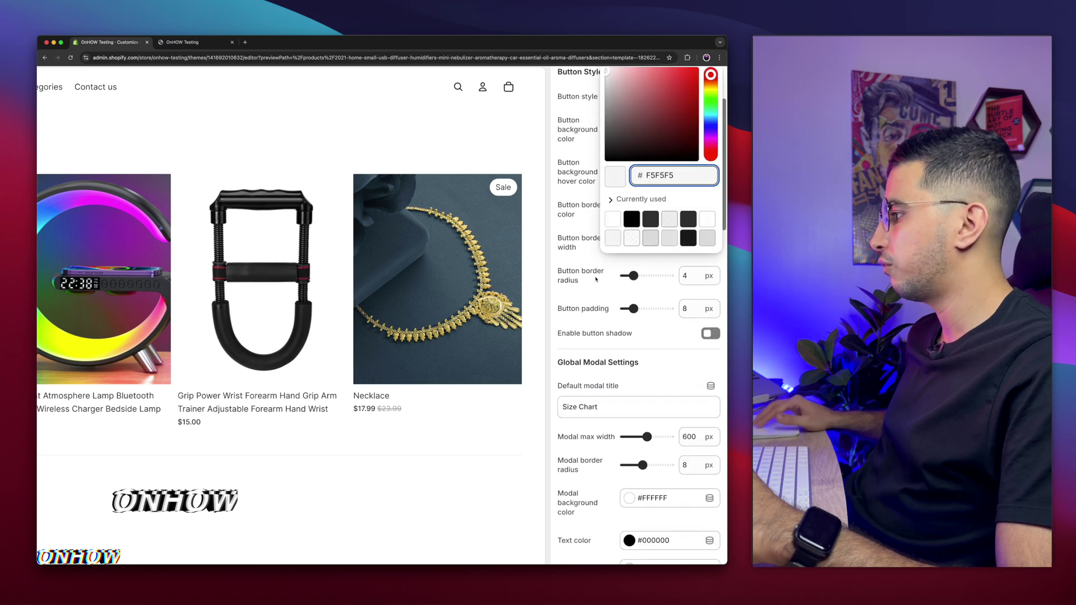
{"action": "left_click", "coordinate": [709, 337]}
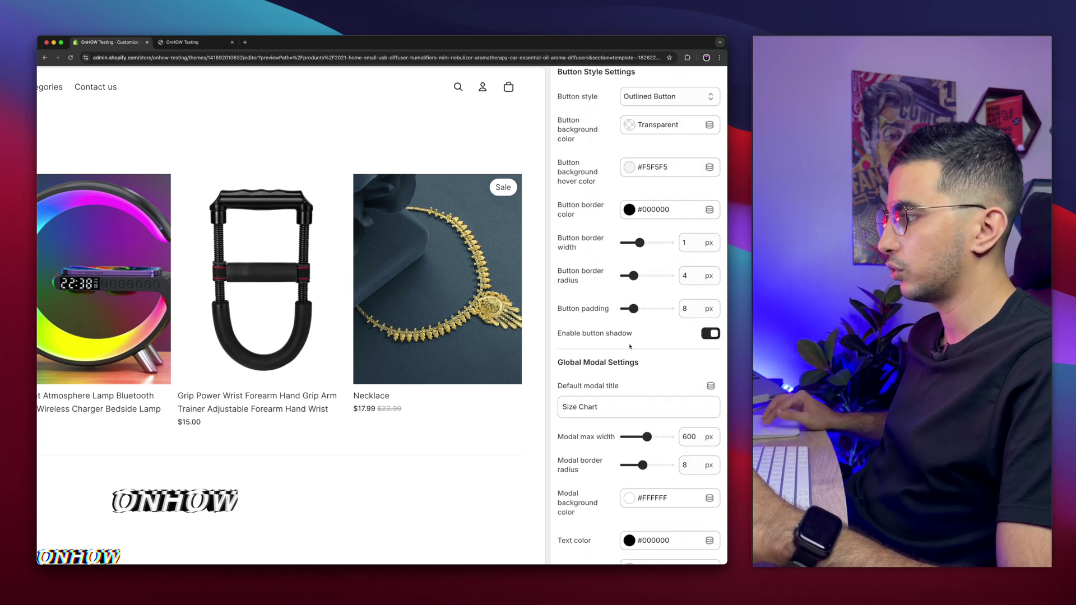
{"action": "scroll", "coordinate": [630, 346], "scroll_direction": "down", "scroll_amount": 5}
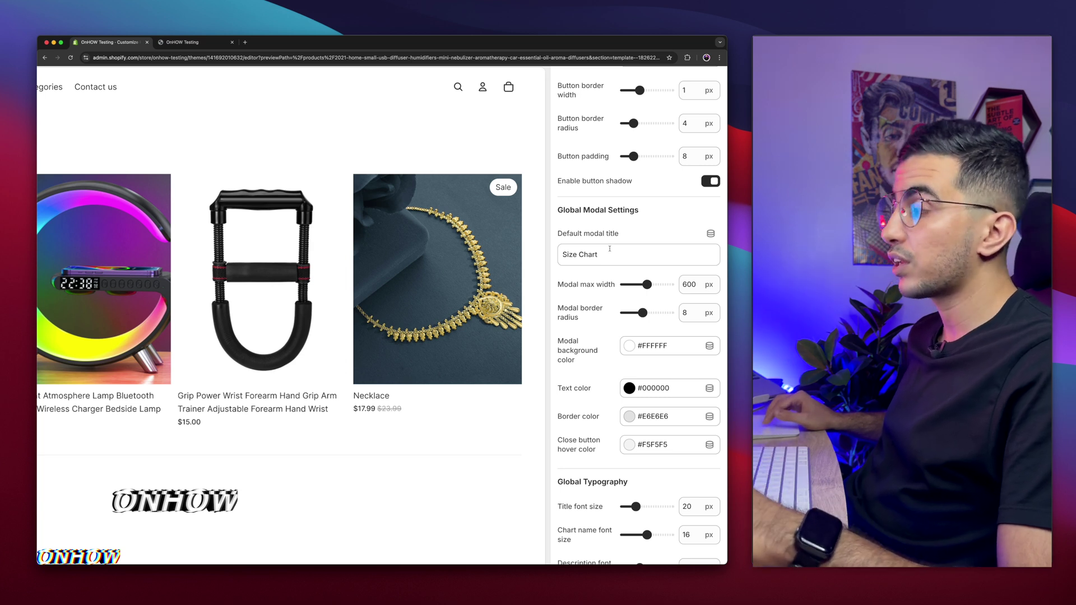
{"action": "left_click", "coordinate": [617, 255]}
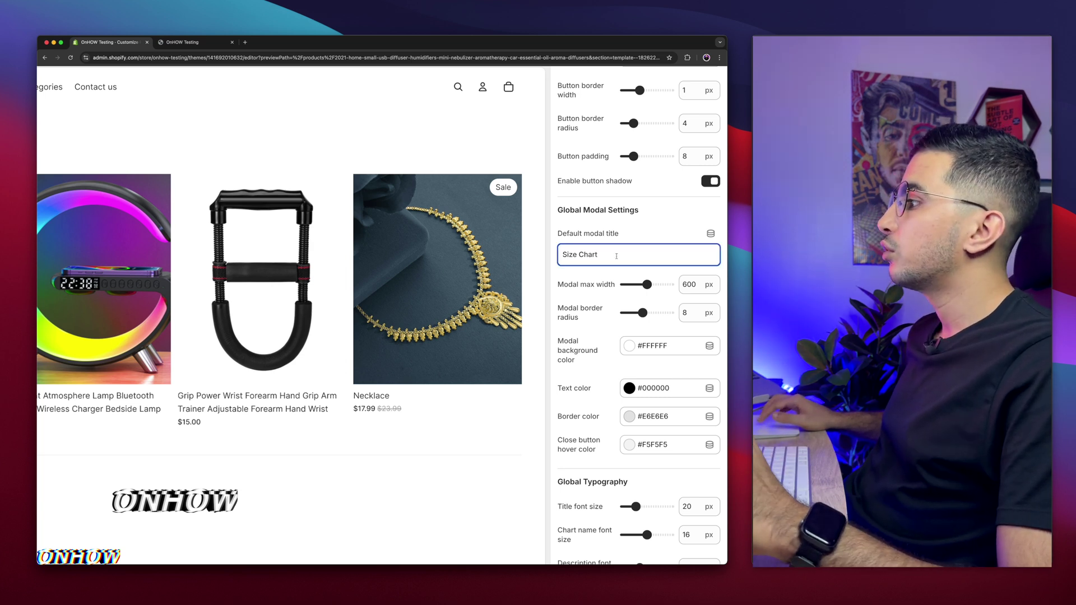
{"action": "key", "text": "super+a"}
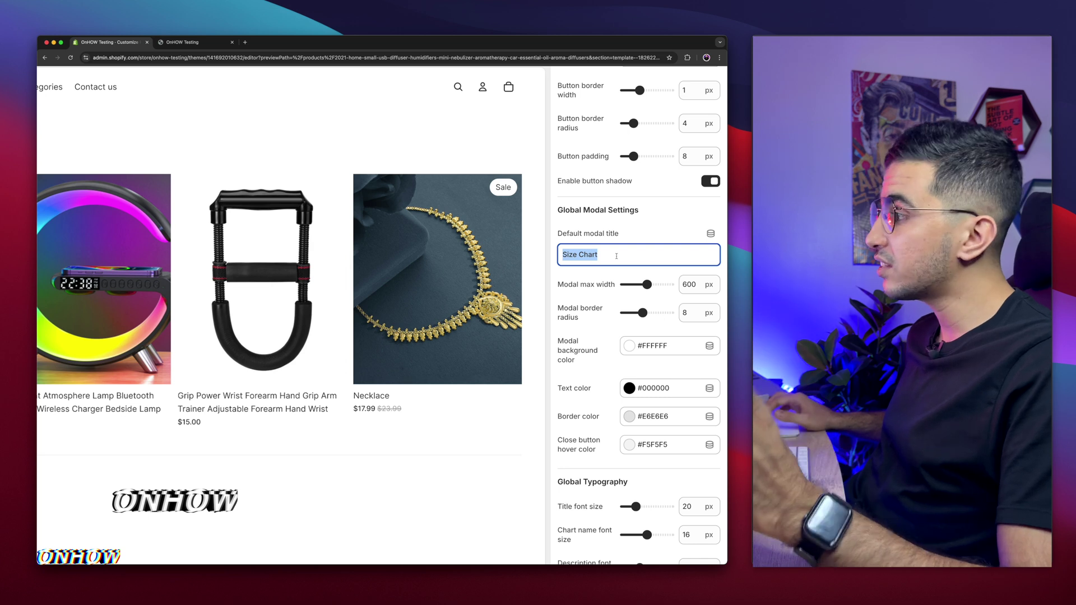
{"action": "left_click", "coordinate": [616, 256]}
{"action": "key", "text": "super+a"}
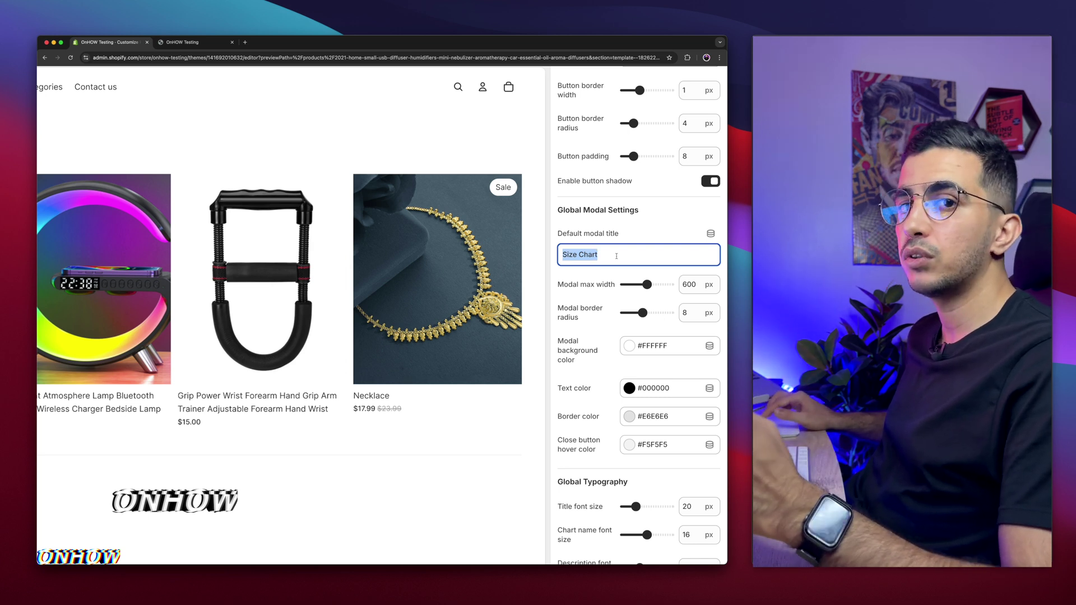
{"action": "left_click", "coordinate": [616, 256]}
{"action": "key", "text": "super+a"}
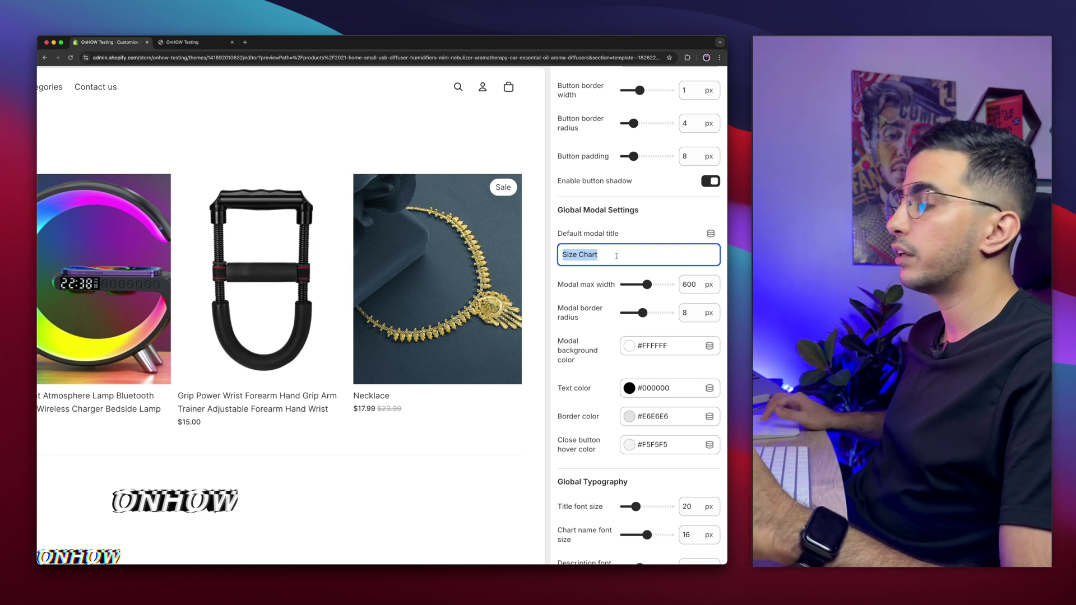
- Set the size chart's modal max width to 700 px
{"action": "scroll", "coordinate": [616, 256], "scroll_direction": "down", "scroll_amount": 3}
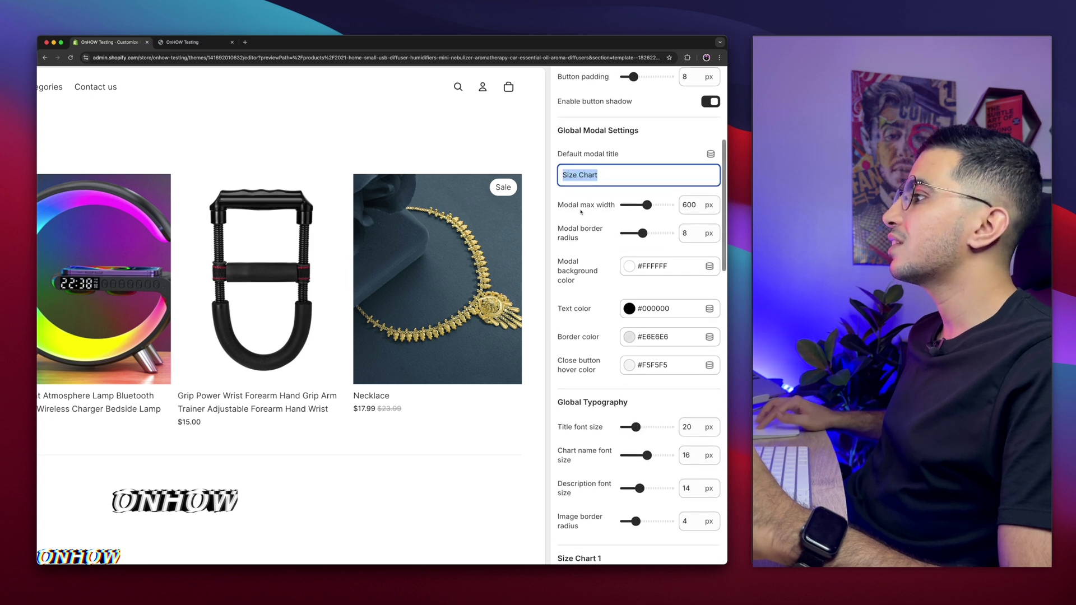
{"action": "left_click_drag", "start_coordinate": [567, 207], "coordinate": [631, 214]}
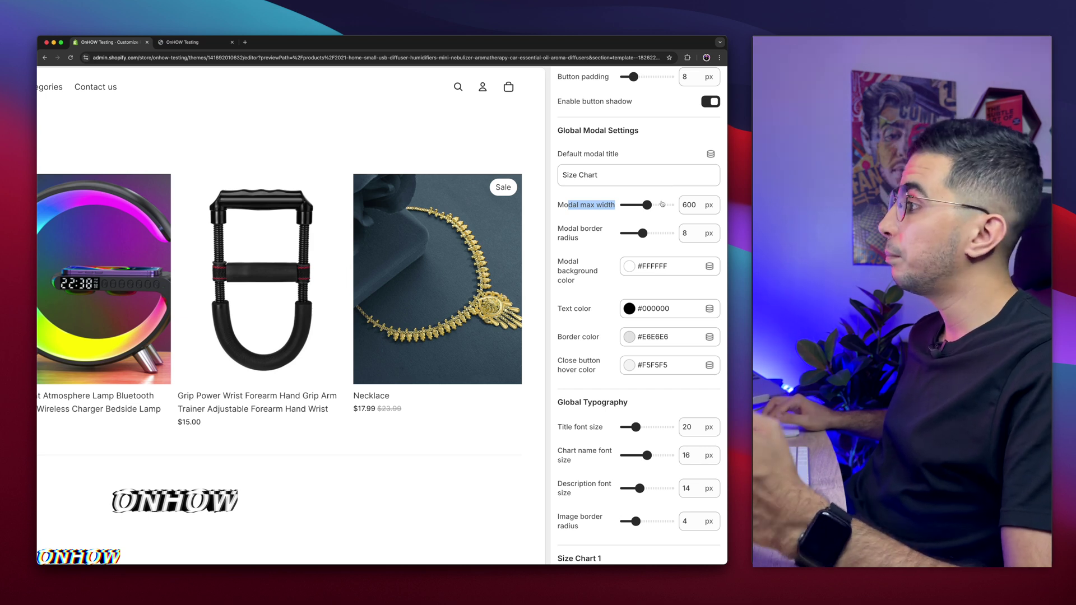
{"action": "left_click_drag", "start_coordinate": [647, 205], "coordinate": [659, 205]}
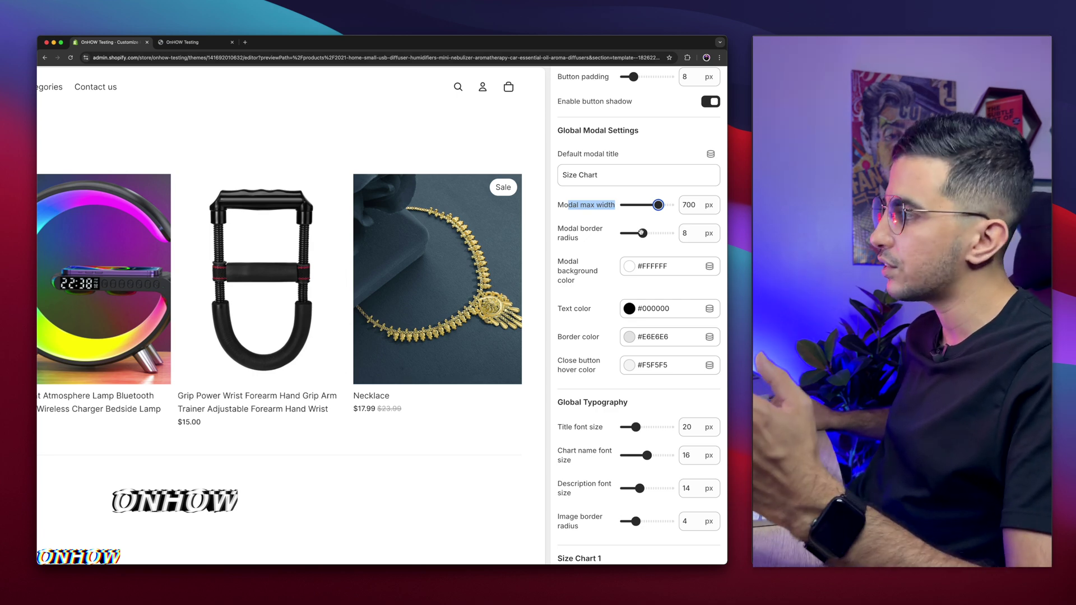
- Review the modal color settings, the Global Typography settings and the Size Chart 1 options
{"action": "left_click", "coordinate": [557, 258]}
{"action": "left_click_drag", "start_coordinate": [558, 259], "coordinate": [580, 284]}
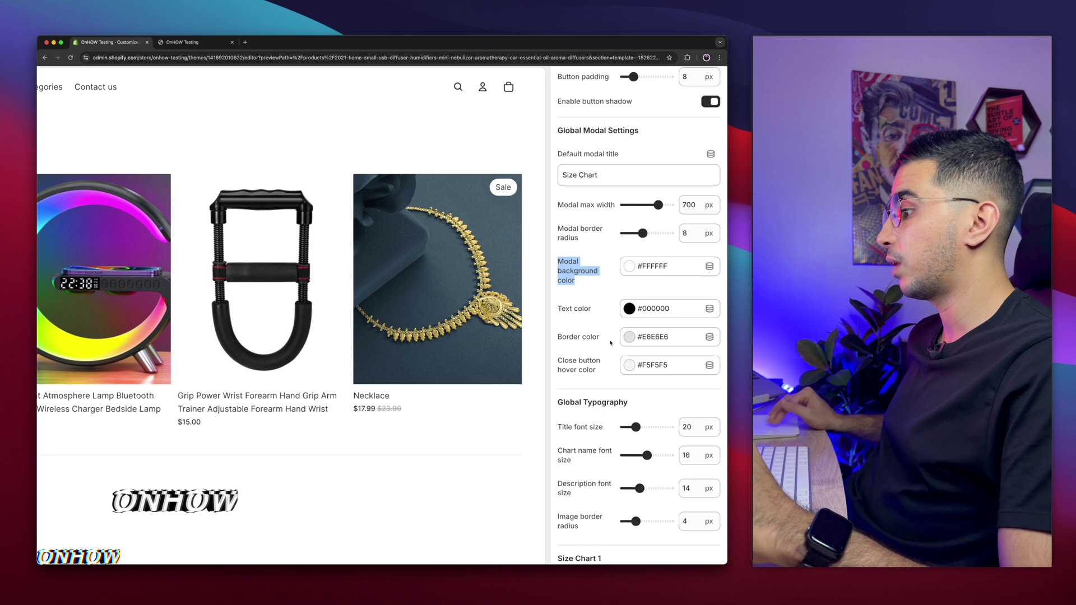
{"action": "scroll", "coordinate": [610, 343], "scroll_direction": "down", "scroll_amount": 3}
{"action": "left_click", "coordinate": [586, 239]}
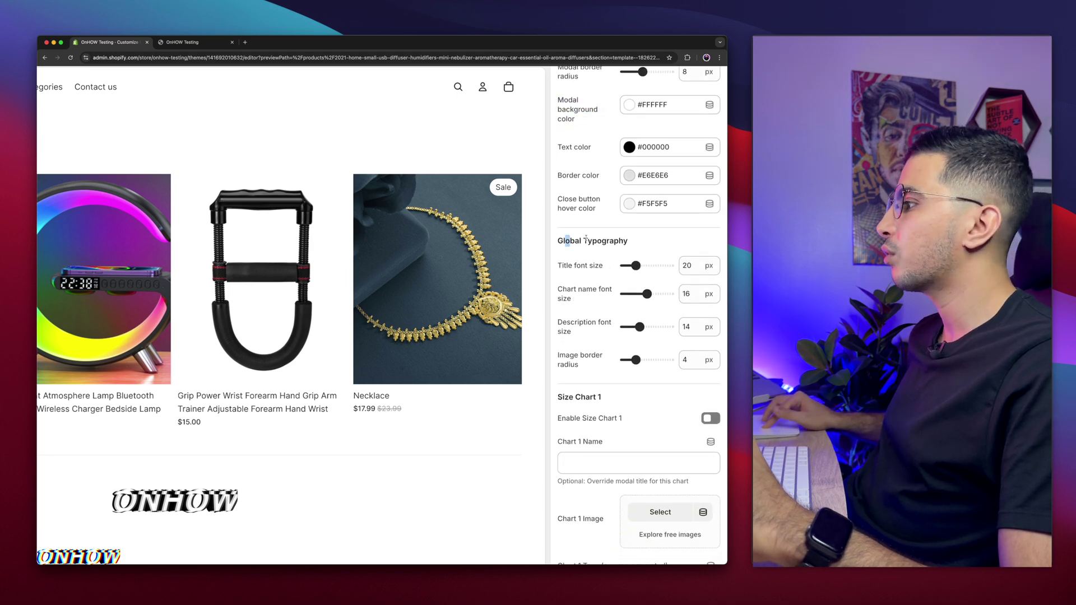
{"action": "left_click_drag", "start_coordinate": [585, 239], "coordinate": [622, 238]}
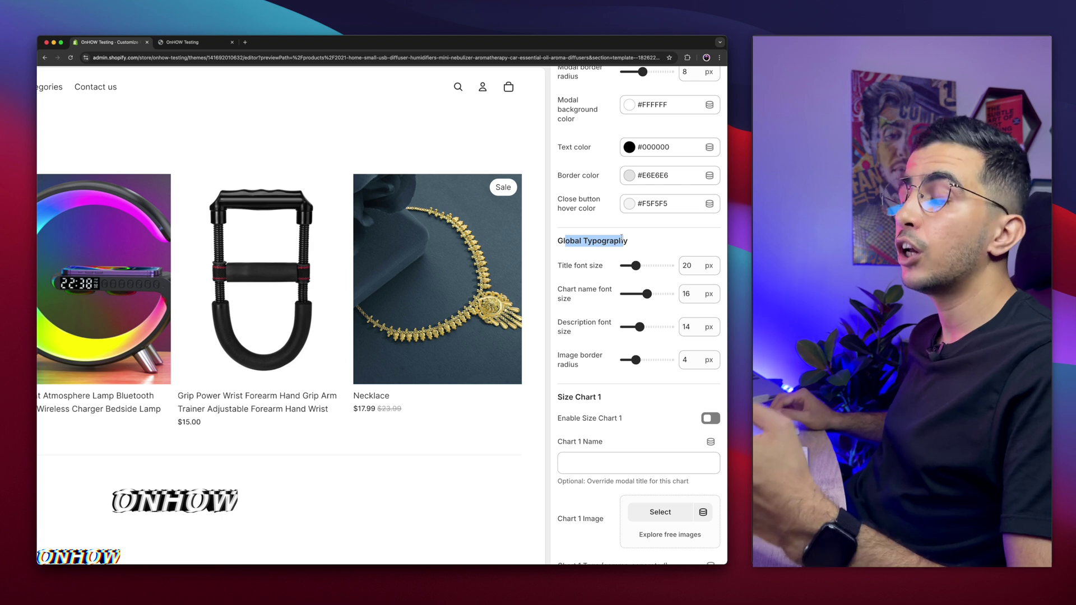
{"action": "scroll", "coordinate": [622, 238], "scroll_direction": "down", "scroll_amount": 2}
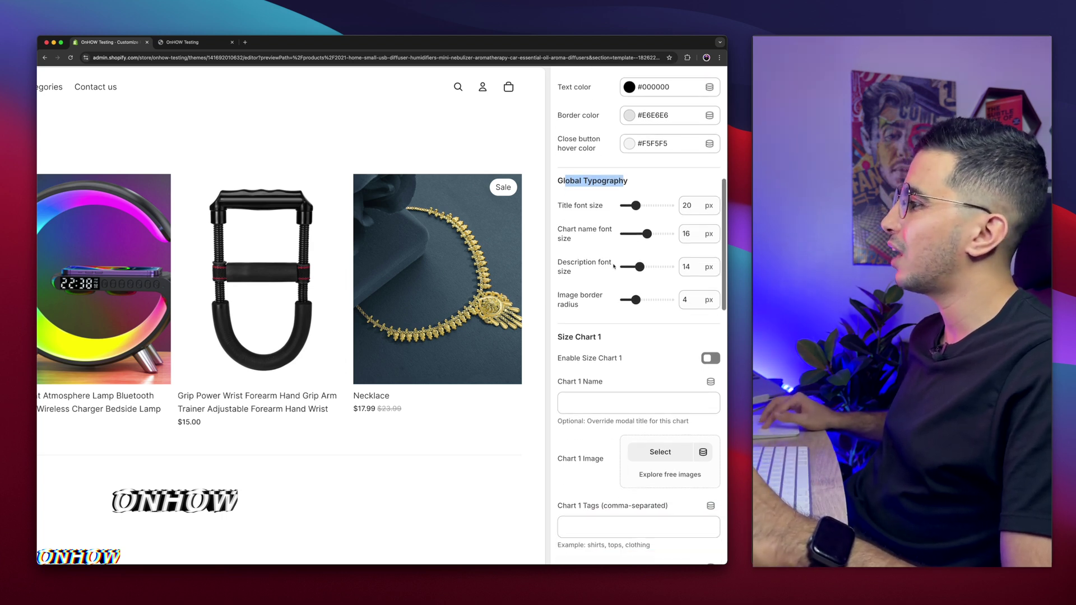
{"action": "scroll", "coordinate": [597, 349], "scroll_direction": "down", "scroll_amount": 3}
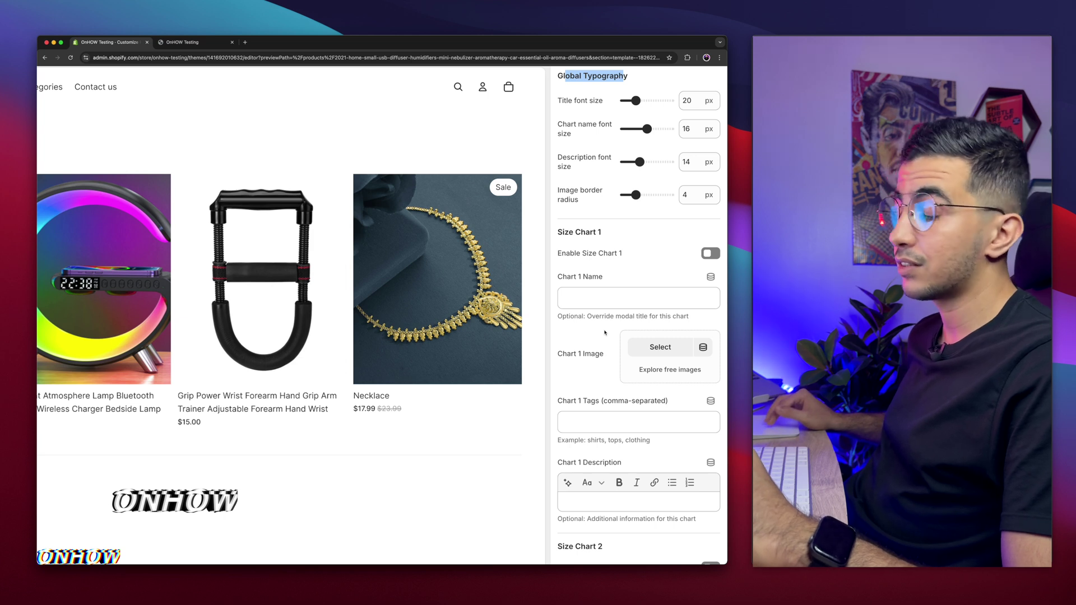
{"action": "scroll", "coordinate": [605, 332], "scroll_direction": "down", "scroll_amount": 1}
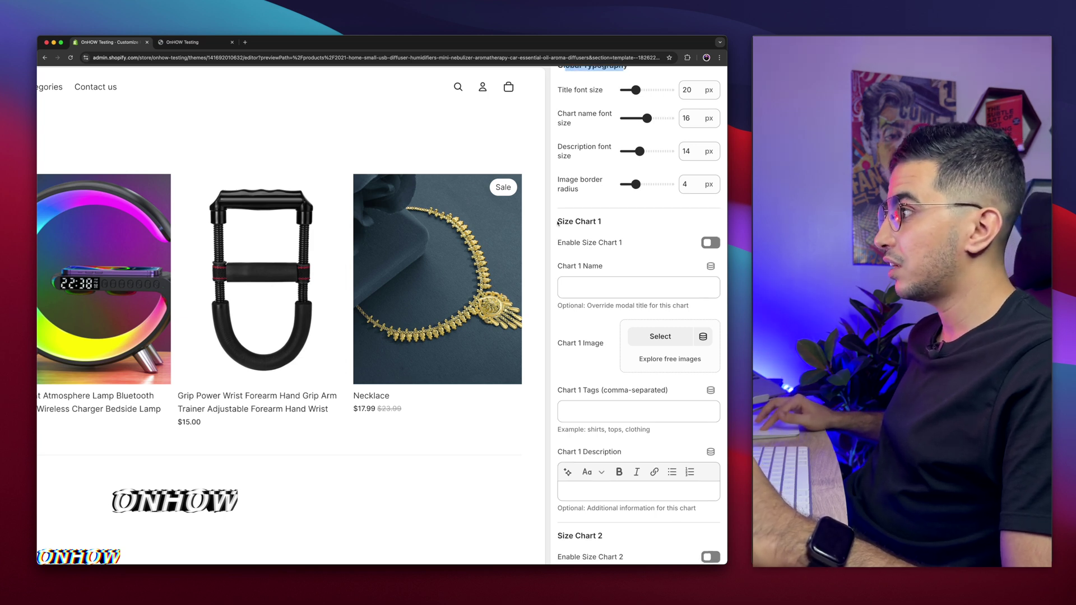
- Review the settings available for Size Chart 1 through Size Chart 10 in the size chart section
{"action": "left_click_drag", "start_coordinate": [557, 221], "coordinate": [617, 206]}
{"action": "scroll", "coordinate": [621, 223], "scroll_direction": "down", "scroll_amount": 10}
{"action": "scroll", "coordinate": [617, 206], "scroll_direction": "down", "scroll_amount": 20}
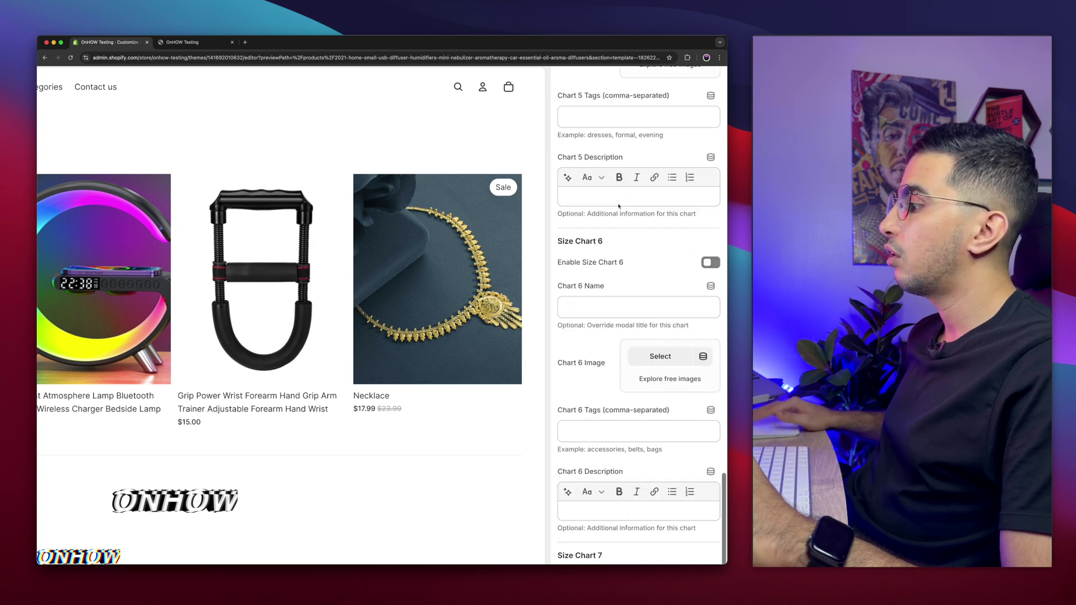
{"action": "scroll", "coordinate": [619, 206], "scroll_direction": "down", "scroll_amount": 12}
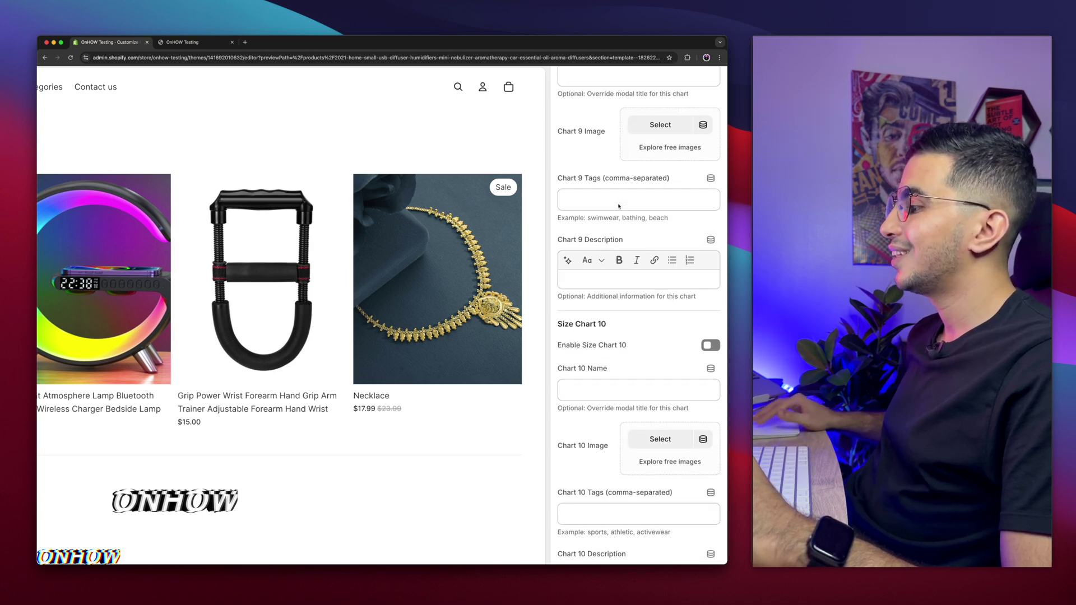
{"action": "left_click_drag", "start_coordinate": [557, 275], "coordinate": [634, 278]}
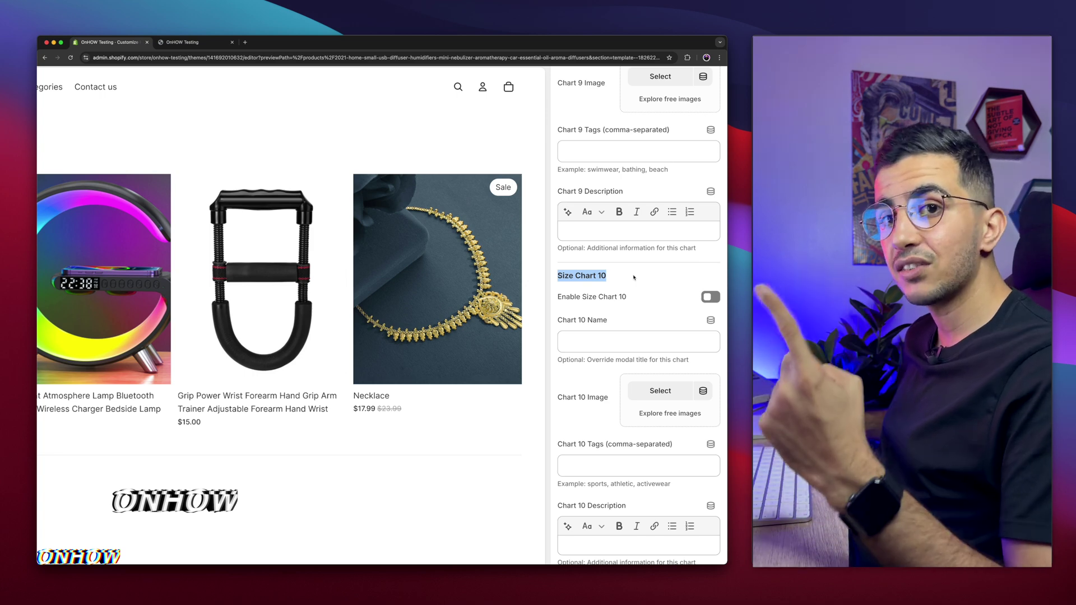
{"action": "scroll", "coordinate": [634, 277], "scroll_direction": "up", "scroll_amount": 20}
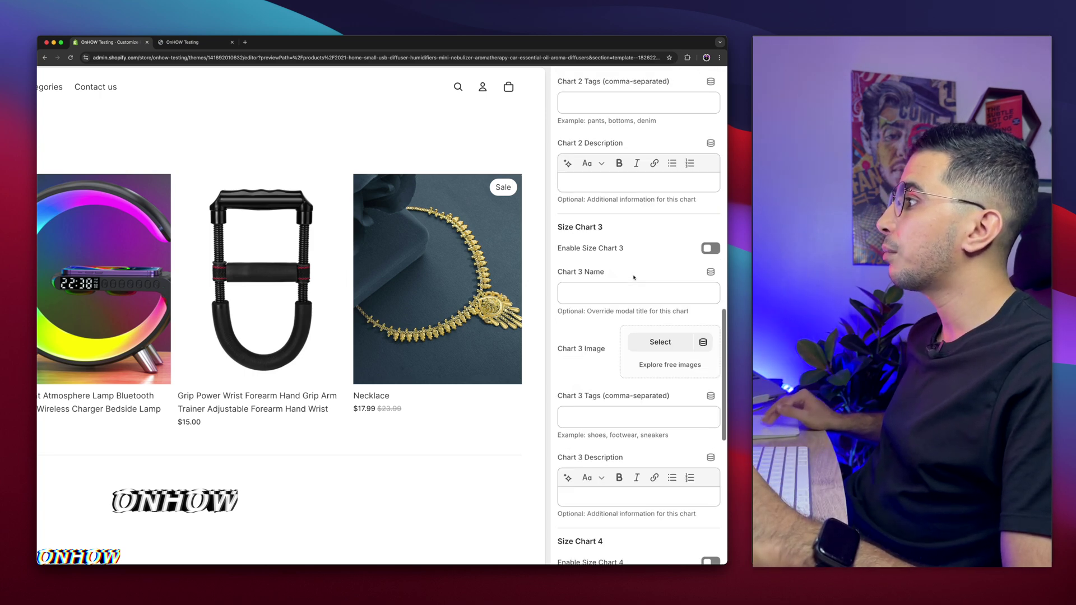
{"action": "scroll", "coordinate": [633, 277], "scroll_direction": "up", "scroll_amount": 10}
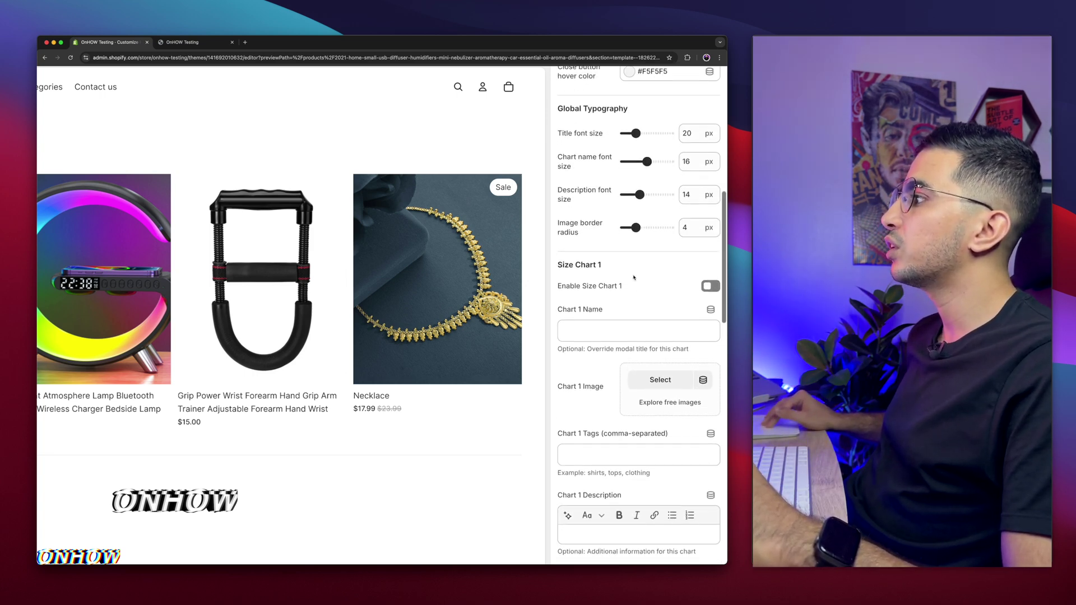
{"action": "scroll", "coordinate": [633, 278], "scroll_direction": "up", "scroll_amount": 1}
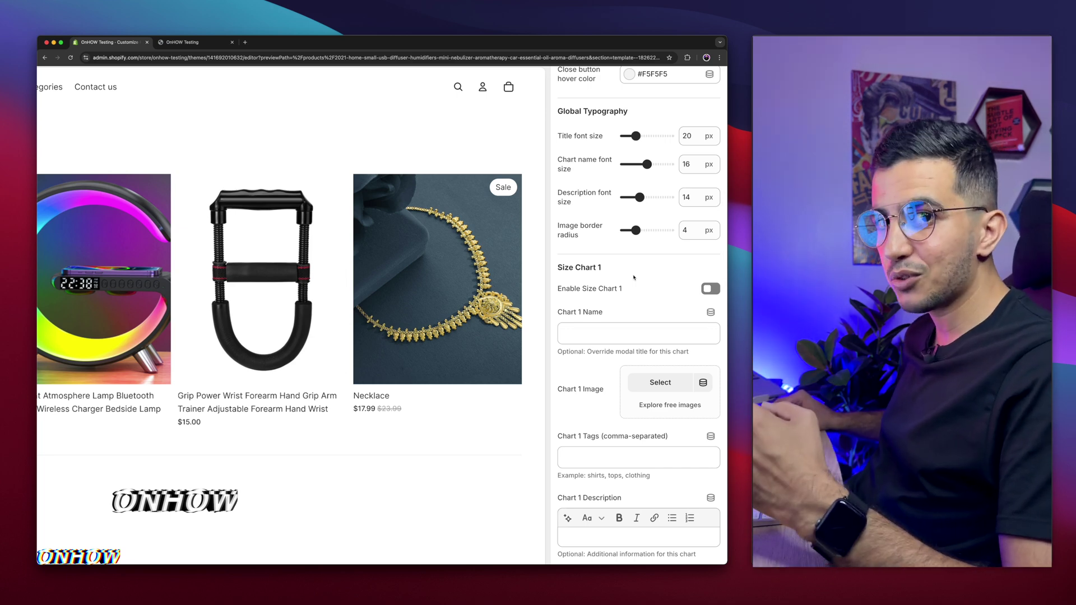
- Enable Size Chart 1 and name it "Shirt Size Chart"
{"action": "scroll", "coordinate": [620, 290], "scroll_direction": "down", "scroll_amount": 2}
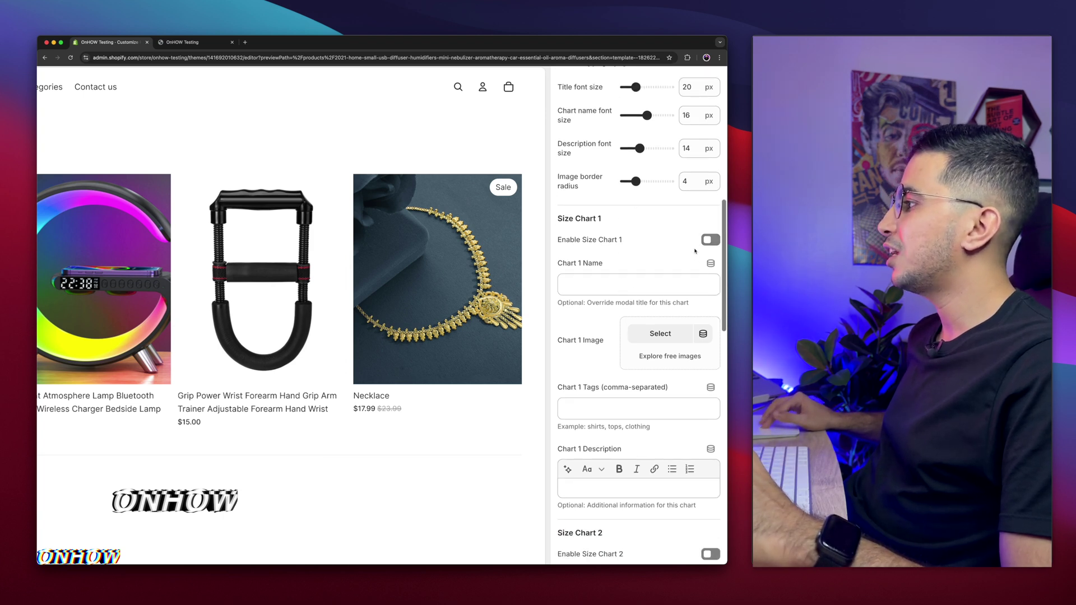
{"action": "left_click", "coordinate": [707, 240]}
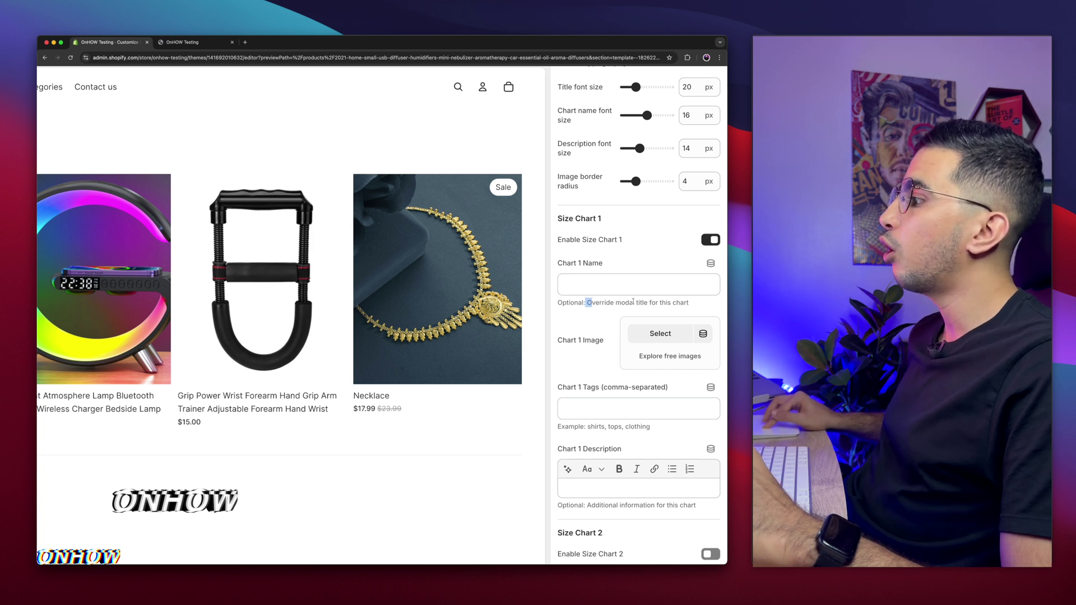
{"action": "left_click_drag", "start_coordinate": [633, 302], "coordinate": [687, 302]}
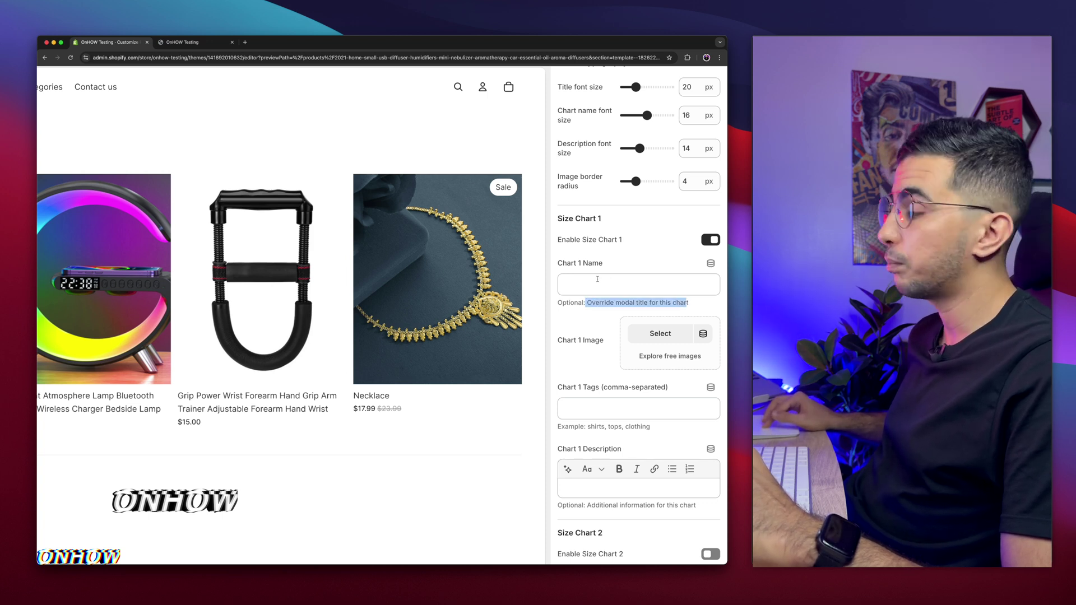
{"action": "left_click", "coordinate": [579, 277]}
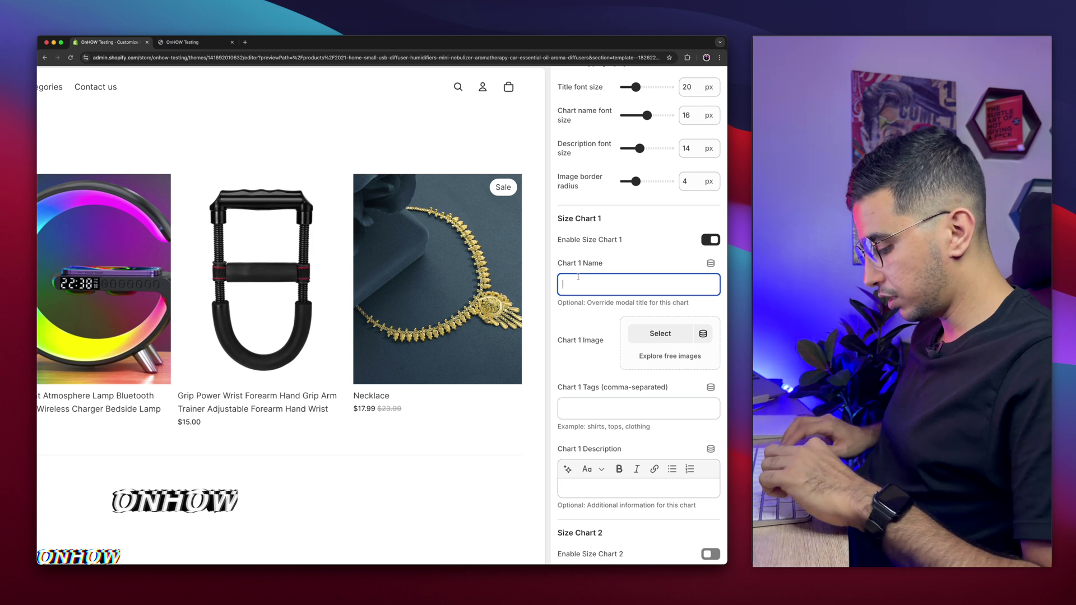
{"action": "type", "text": "Sh"}
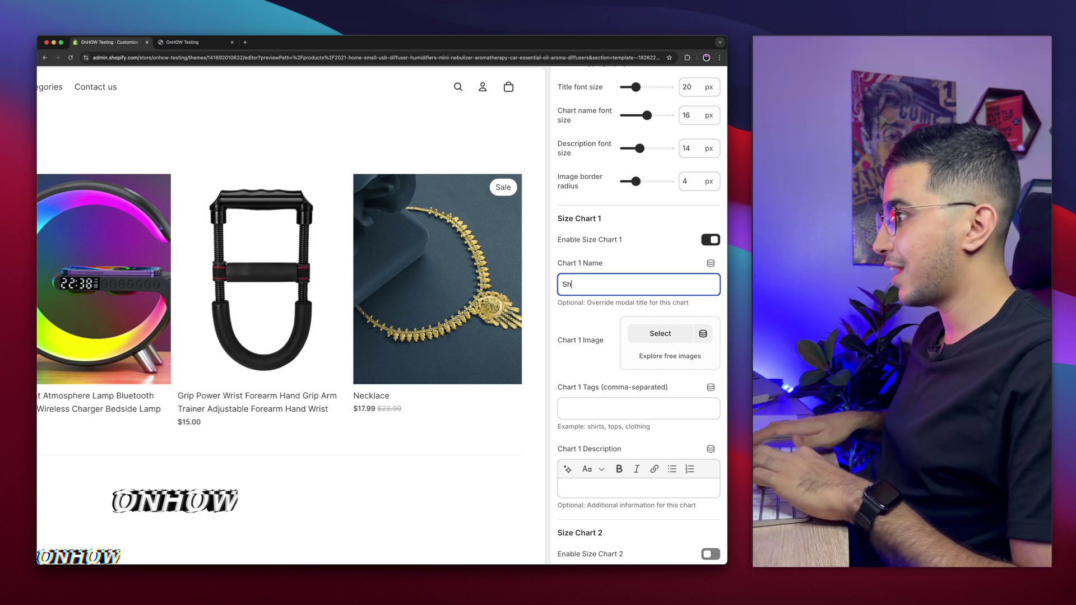
{"action": "type", "text": "irt Size "}
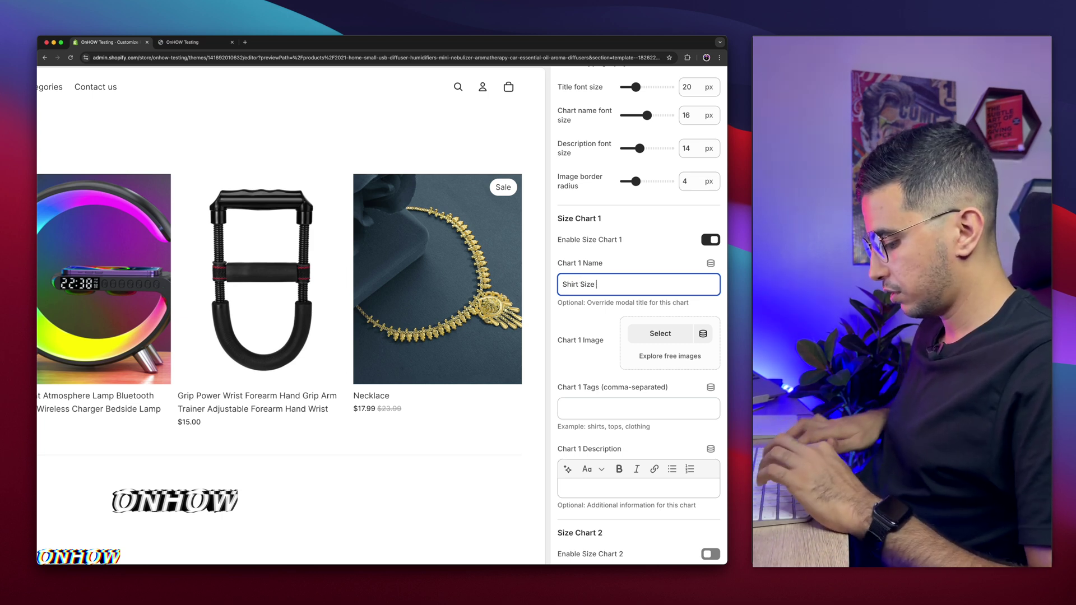
{"action": "type", "text": "Chart"}
- Set the Chart 1 image to the hoodie size chart PNG from the store's files
{"action": "scroll", "coordinate": [670, 294], "scroll_direction": "down", "scroll_amount": 1}
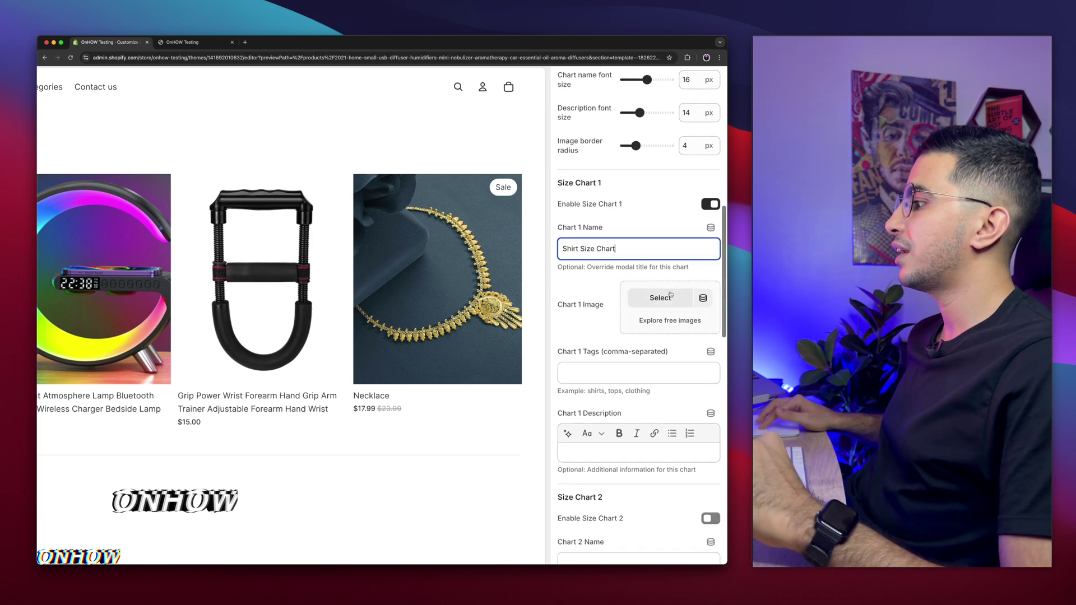
{"action": "left_click", "coordinate": [660, 297]}
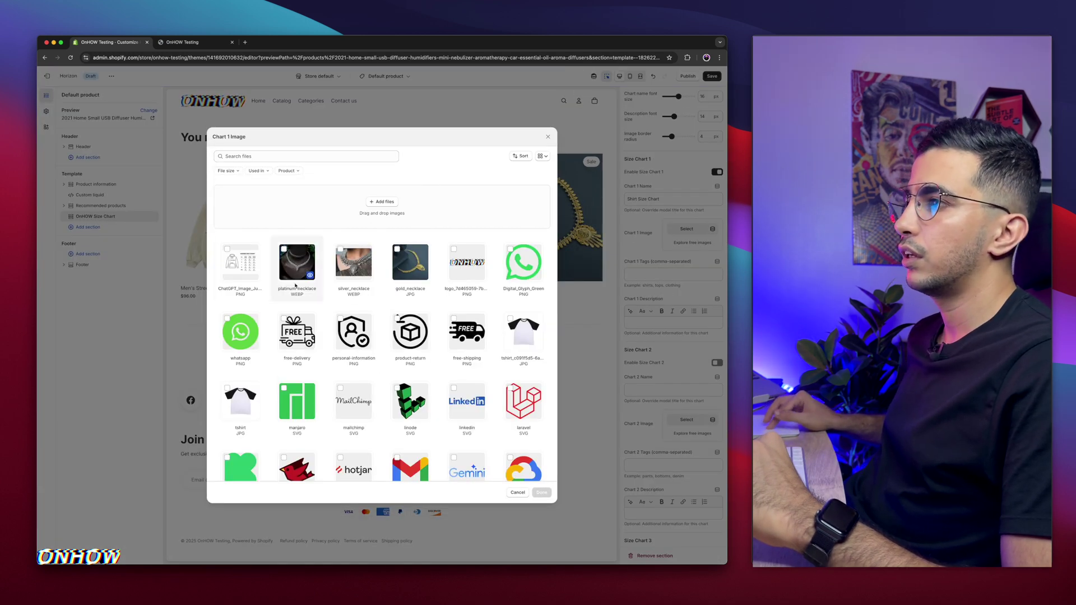
{"action": "left_click", "coordinate": [240, 261]}
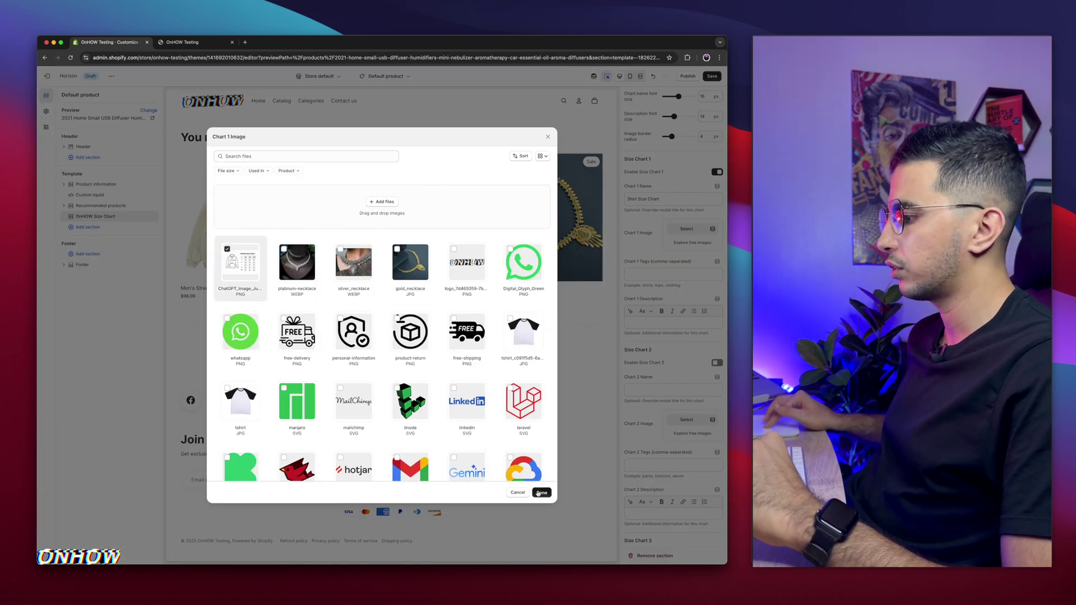
{"action": "left_click", "coordinate": [539, 492]}
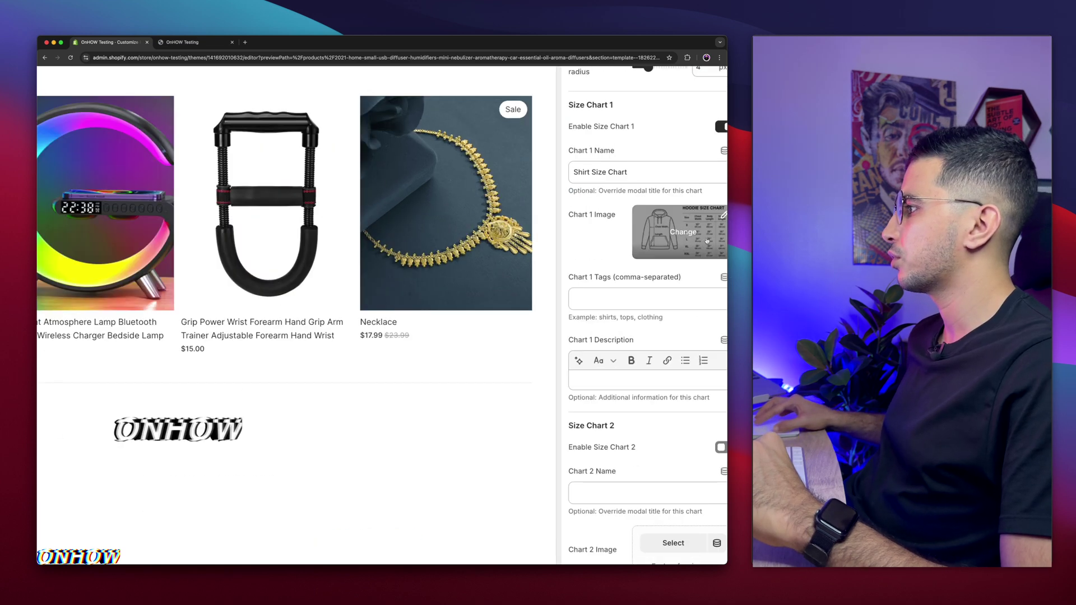
- Set the Chart 1 tags to the single tag "shirt"
{"action": "scroll", "coordinate": [616, 241], "scroll_direction": "down", "scroll_amount": 2}
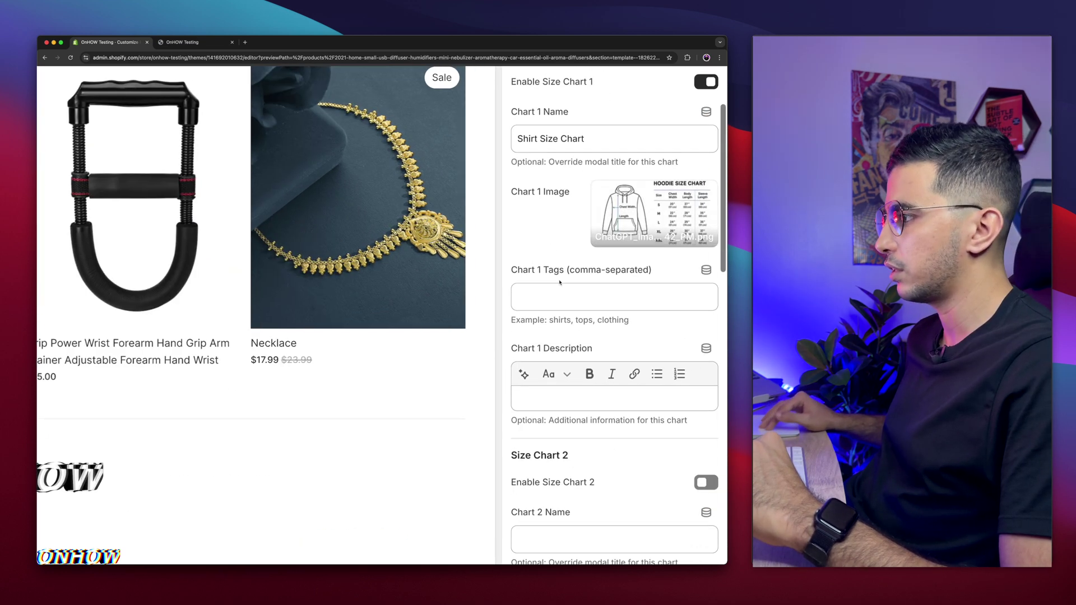
{"action": "left_click", "coordinate": [552, 264]}
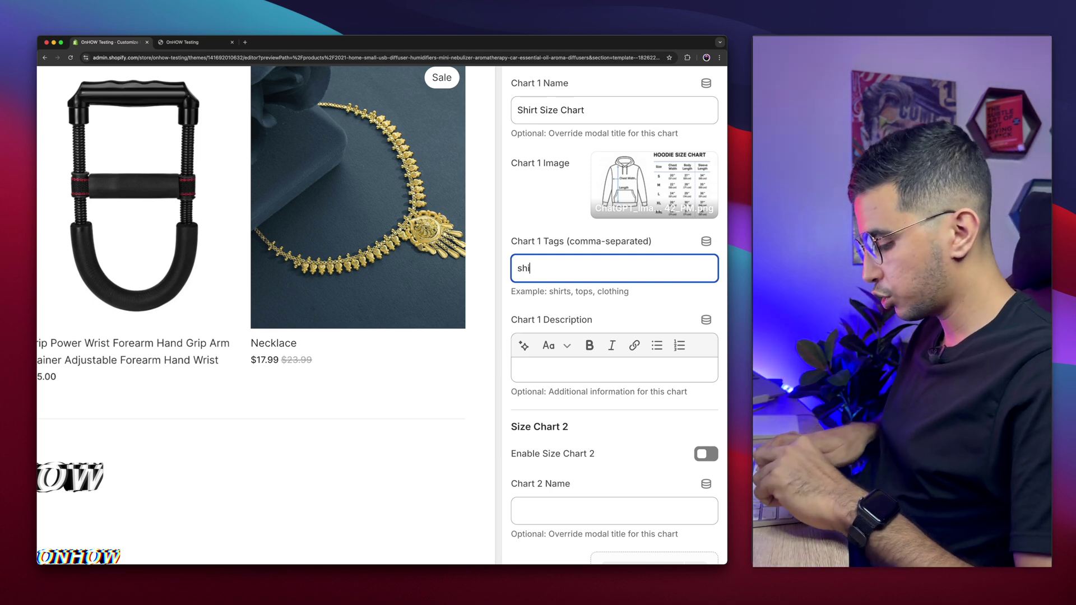
{"action": "type", "text": "rt"}
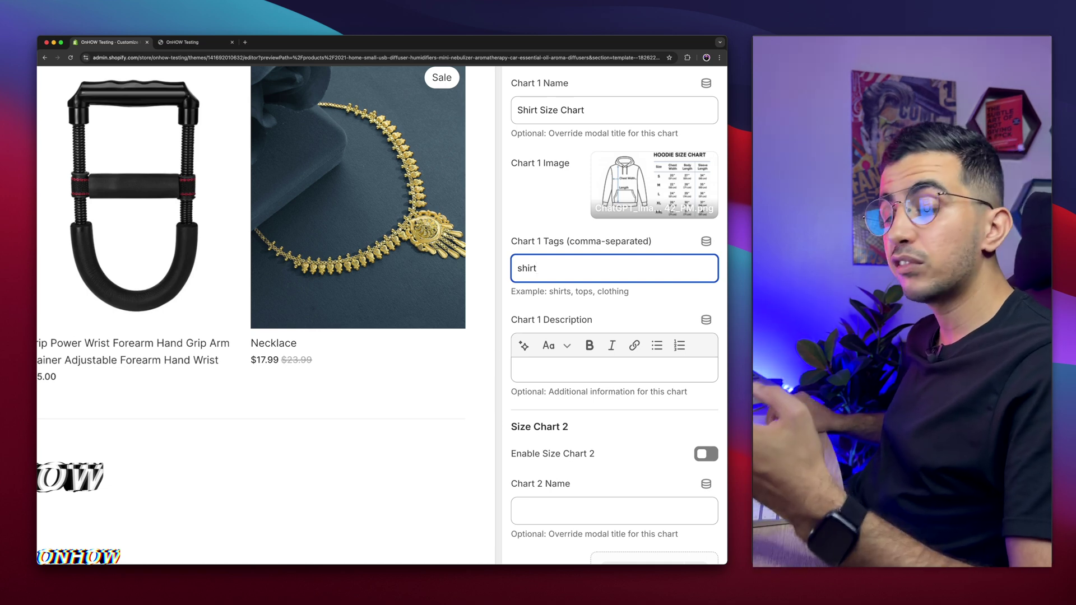
{"action": "type", "text": ","}
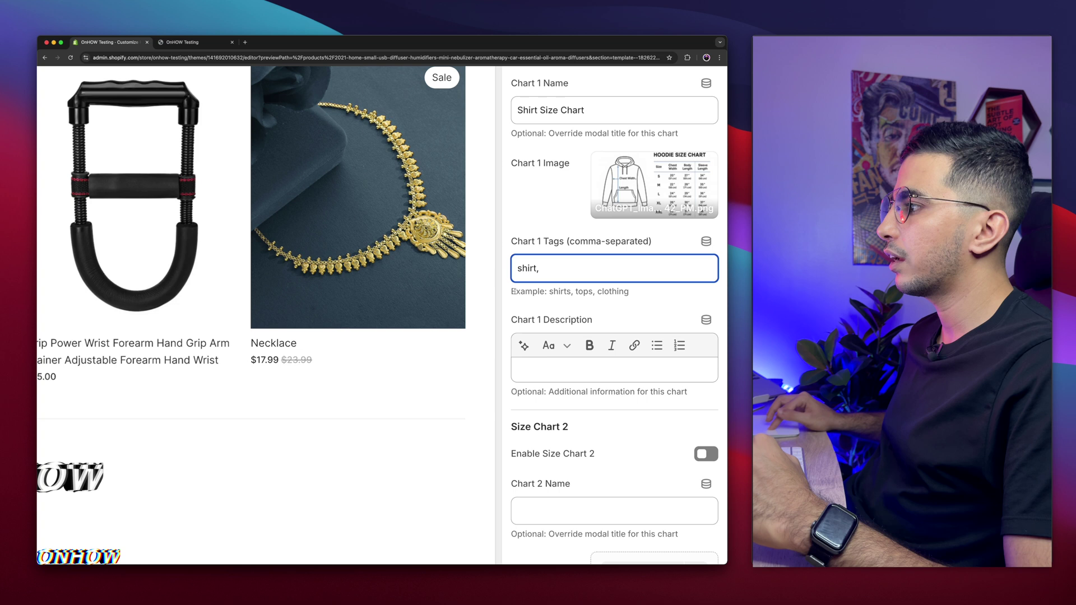
{"action": "left_click_drag", "start_coordinate": [513, 291], "coordinate": [671, 293]}
{"action": "left_click", "coordinate": [558, 267]}
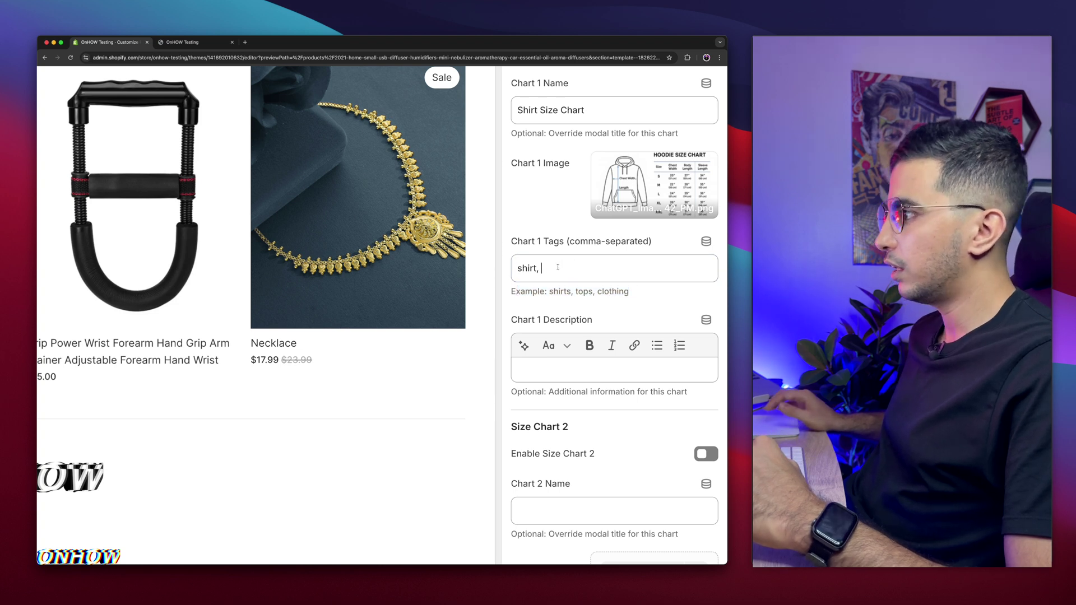
{"action": "key", "text": "BackSpace"}
{"action": "key", "text": "BackSpace"}
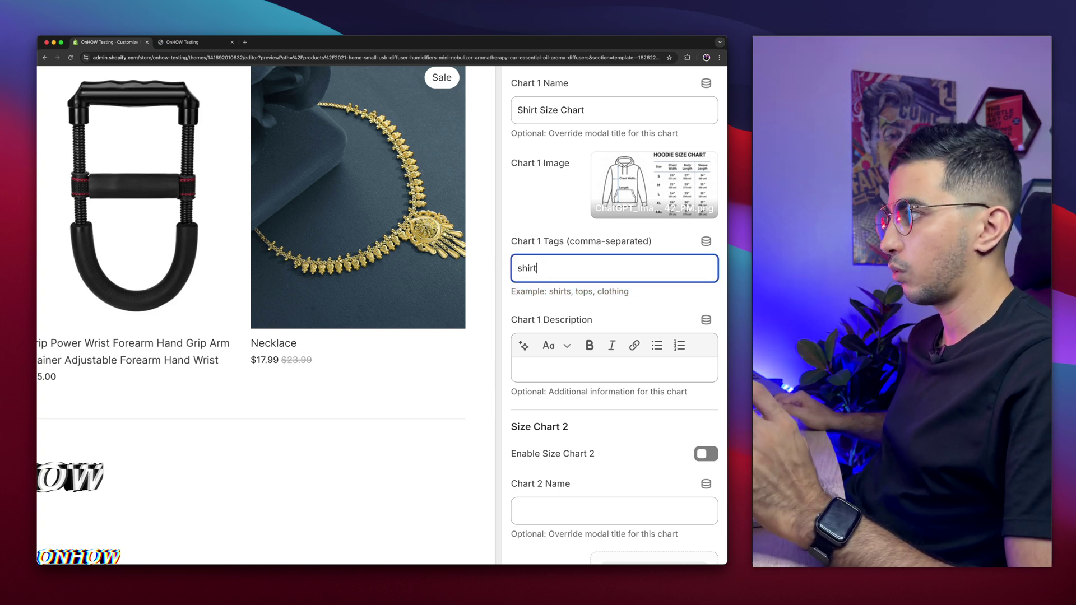
- Enter "Tshirt size chart description" as the Chart 1 description
{"action": "scroll", "coordinate": [560, 280], "scroll_direction": "down", "scroll_amount": 2}
{"action": "left_click", "coordinate": [547, 323]}
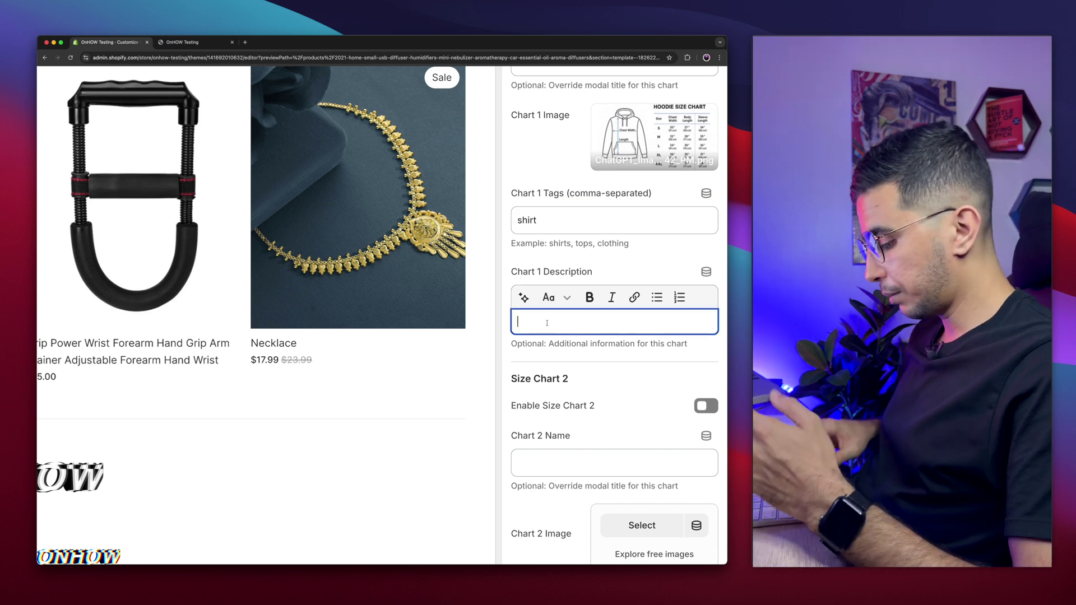
{"action": "type", "text": "Tshirt"}
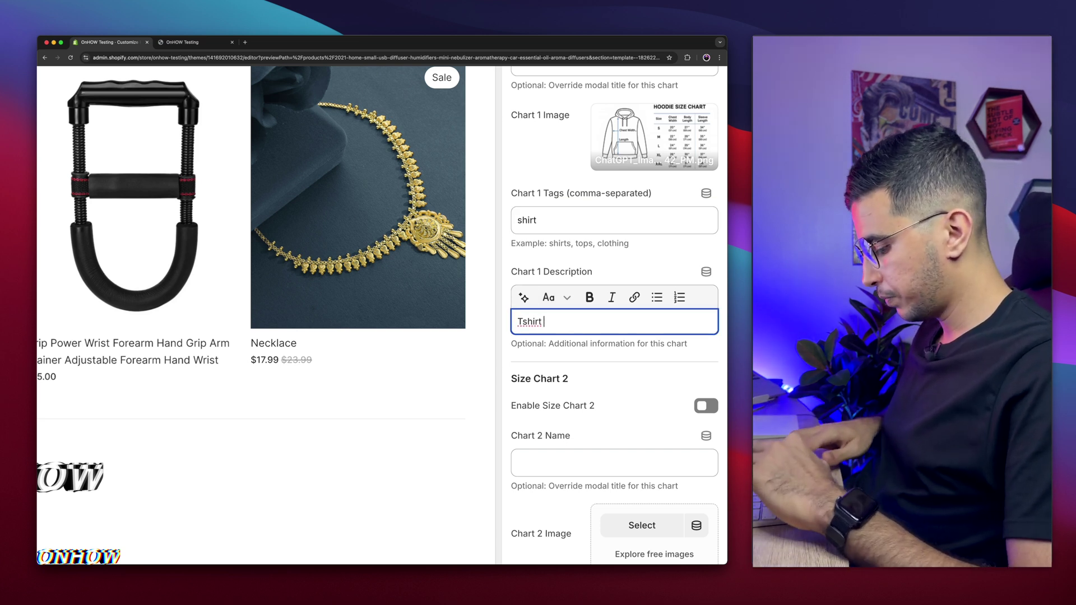
{"action": "type", "text": " size chart descriptiob"}
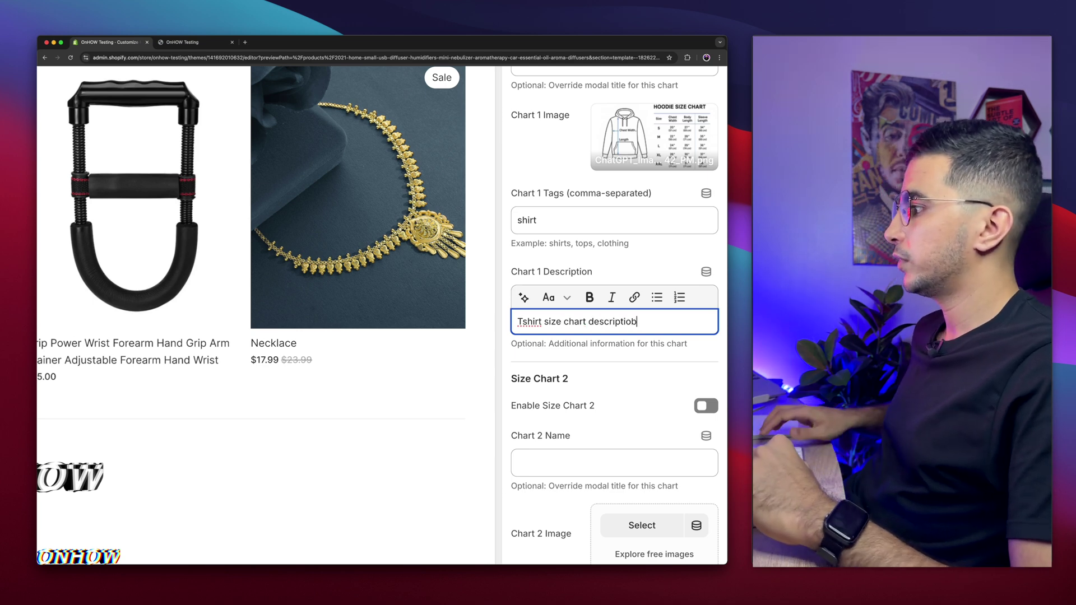
{"action": "key", "text": "BackSpace"}
{"action": "type", "text": "n"}
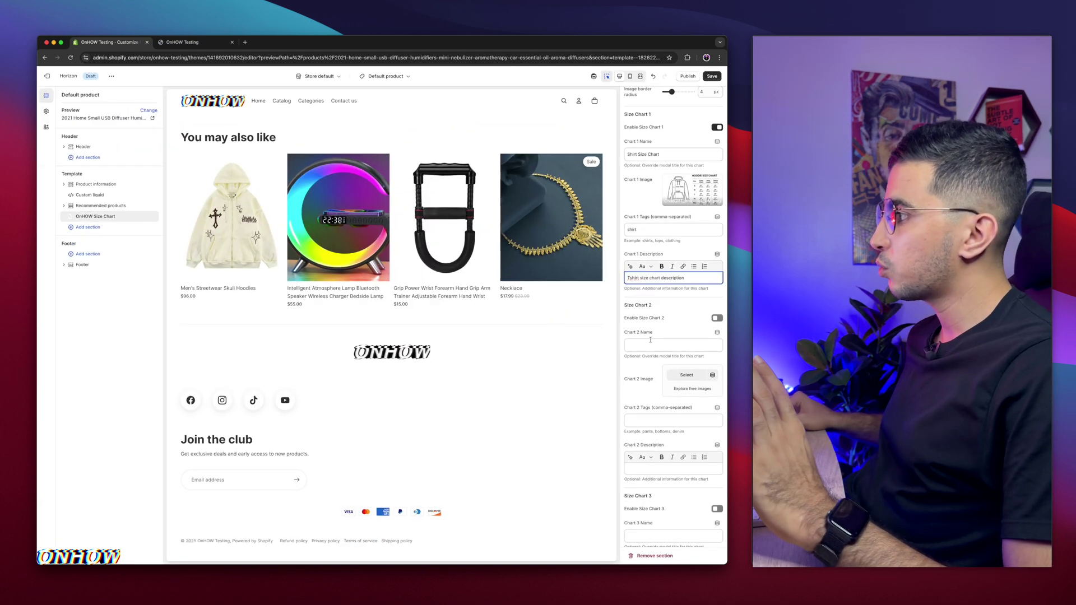
- Look over the remaining size charts and the fallback settings, and save the theme changes
{"action": "scroll", "coordinate": [687, 327], "scroll_direction": "down", "scroll_amount": 5}
{"action": "scroll", "coordinate": [688, 328], "scroll_direction": "down", "scroll_amount": 5}
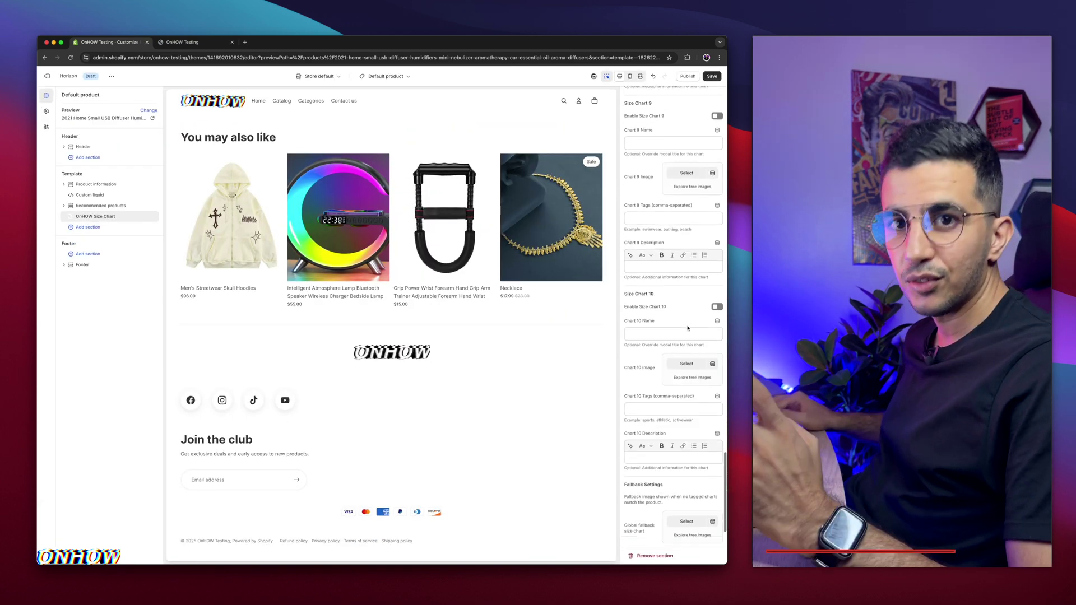
{"action": "scroll", "coordinate": [687, 328], "scroll_direction": "up", "scroll_amount": 3}
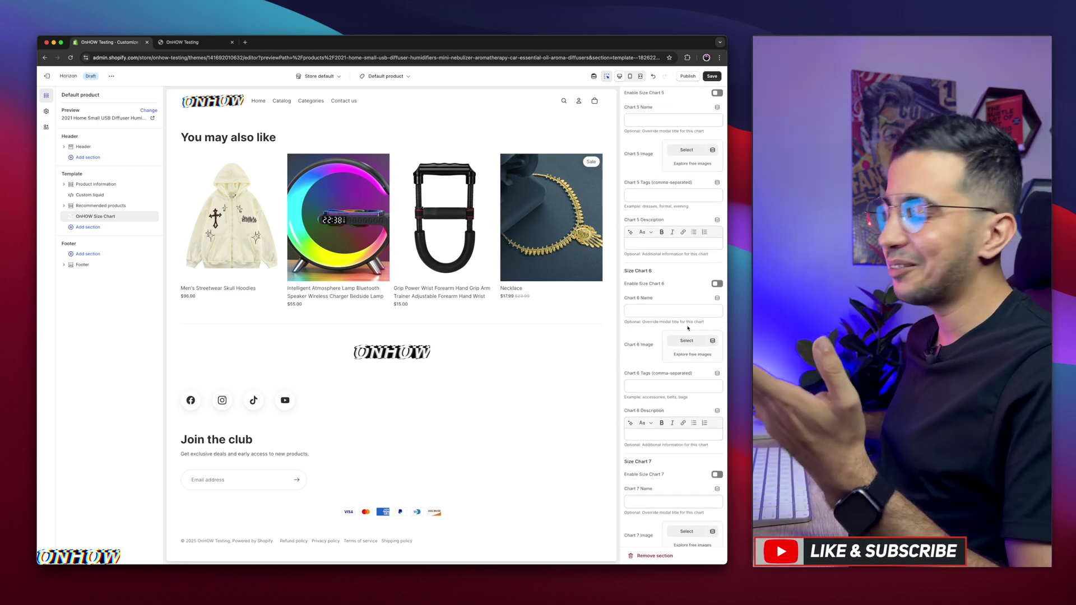
{"action": "scroll", "coordinate": [689, 279], "scroll_direction": "up", "scroll_amount": 3}
{"action": "scroll", "coordinate": [688, 279], "scroll_direction": "up", "scroll_amount": 10}
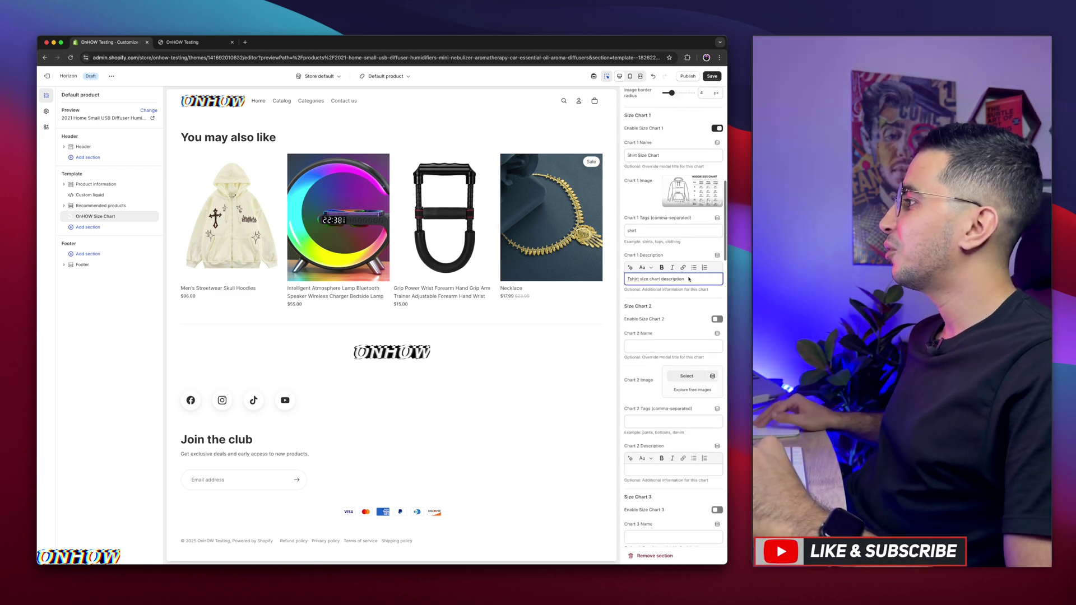
{"action": "key", "text": "super+s"}
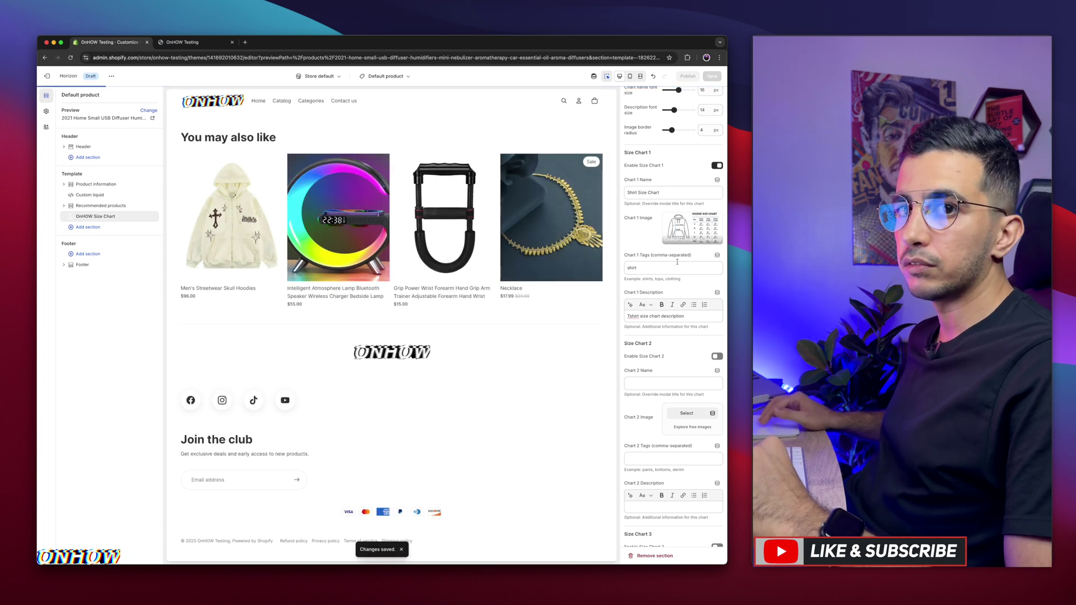
- Expand the Product information section of the template to show its Details blocks
{"action": "scroll", "coordinate": [677, 261], "scroll_direction": "up", "scroll_amount": 10}
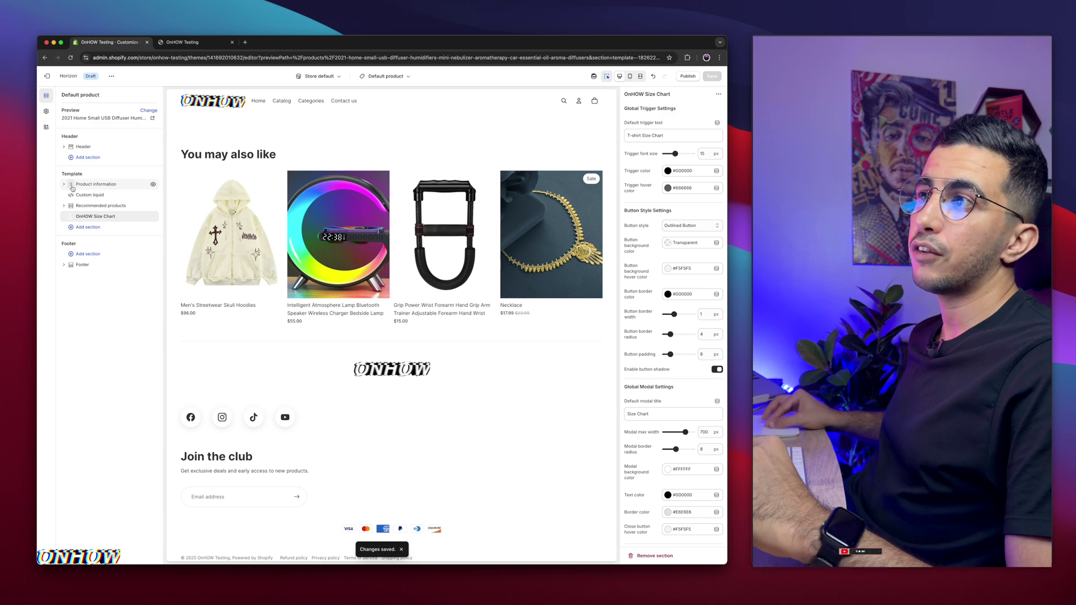
{"action": "scroll", "coordinate": [72, 188], "scroll_direction": "up", "scroll_amount": 5}
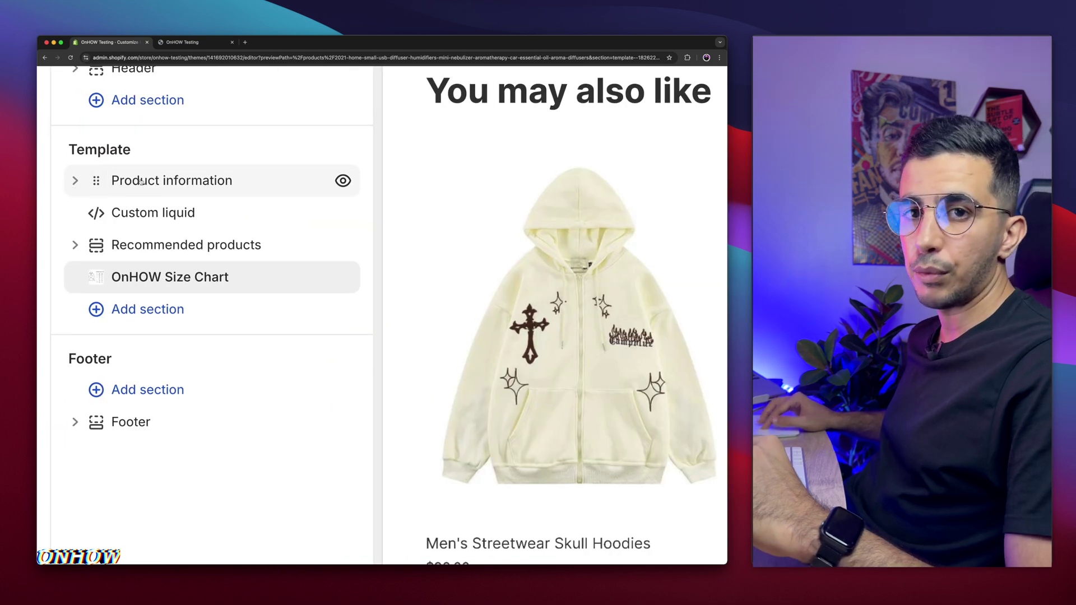
{"action": "left_click", "coordinate": [139, 180]}
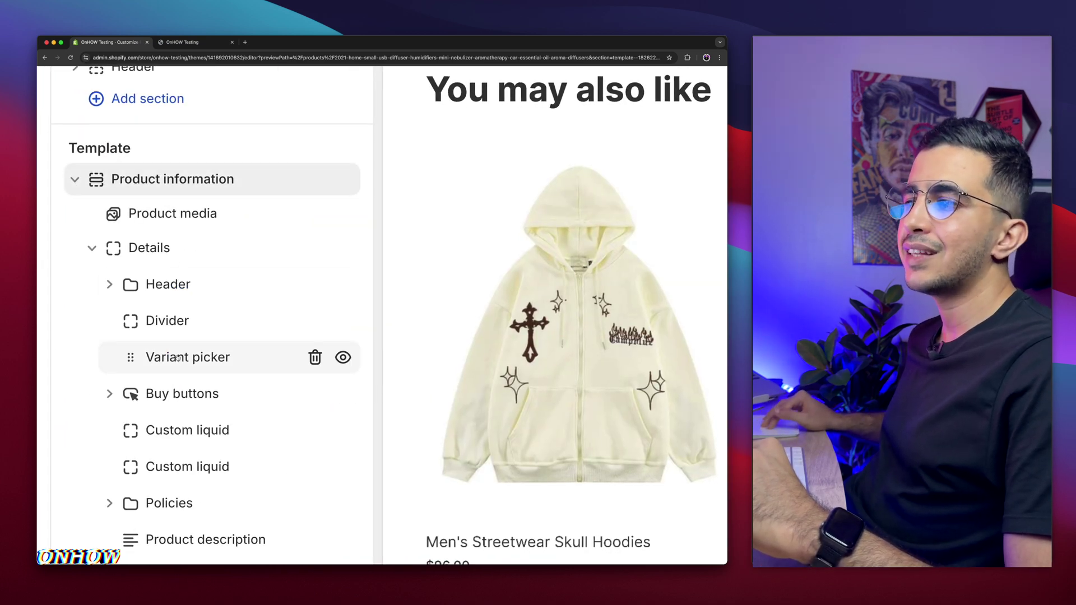
{"action": "scroll", "coordinate": [176, 292], "scroll_direction": "down", "scroll_amount": 3}
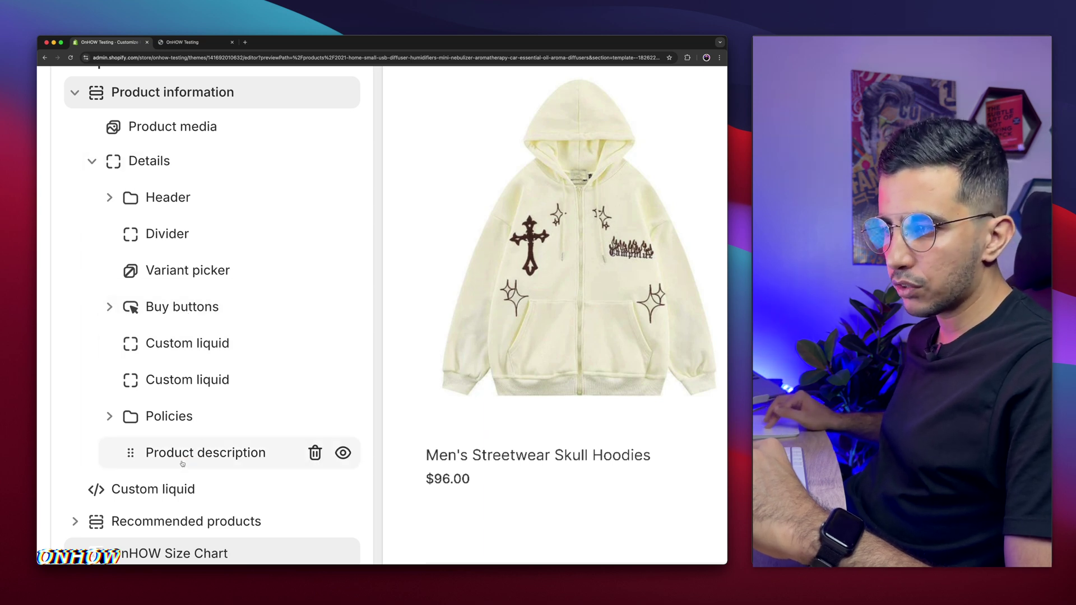
{"action": "mouse_move", "coordinate": [184, 436]}
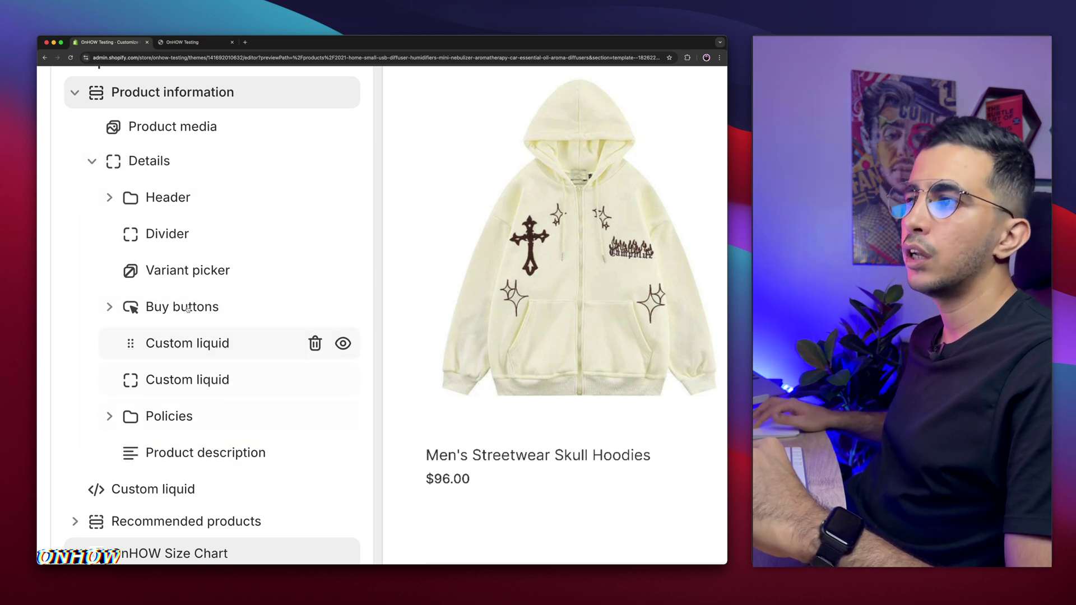
- Add a Custom liquid block directly below Buy buttons in the Details group of Product information
{"action": "mouse_move", "coordinate": [186, 289]}
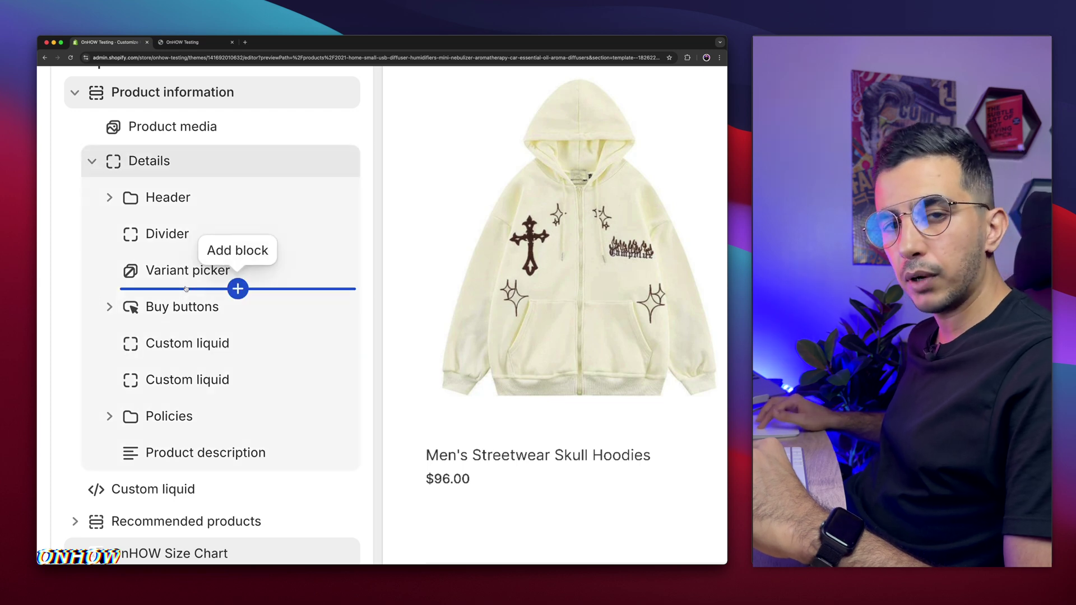
{"action": "mouse_move", "coordinate": [198, 329]}
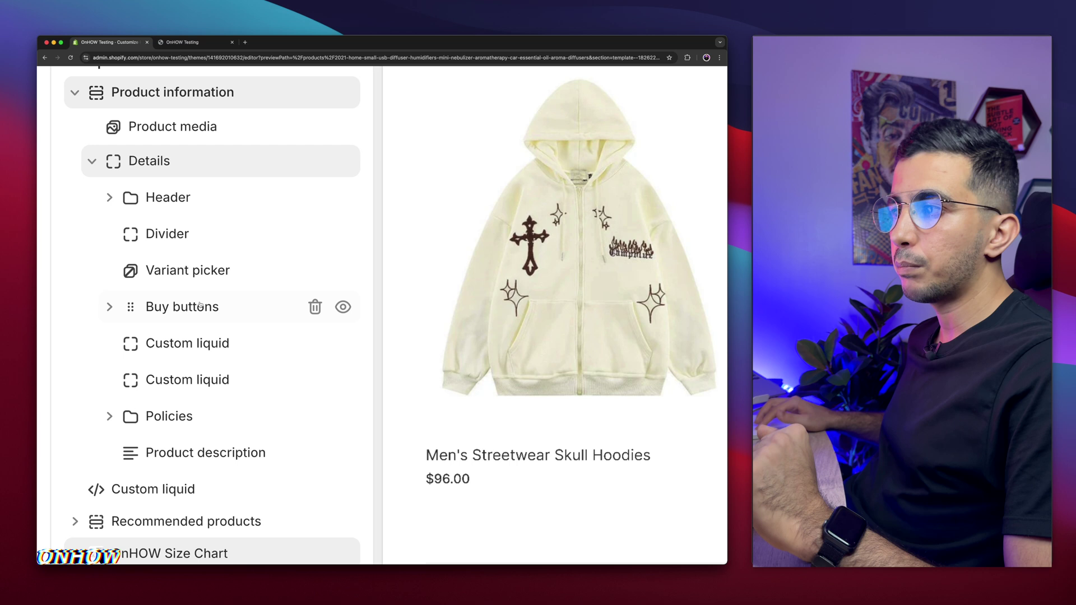
{"action": "left_click", "coordinate": [238, 325]}
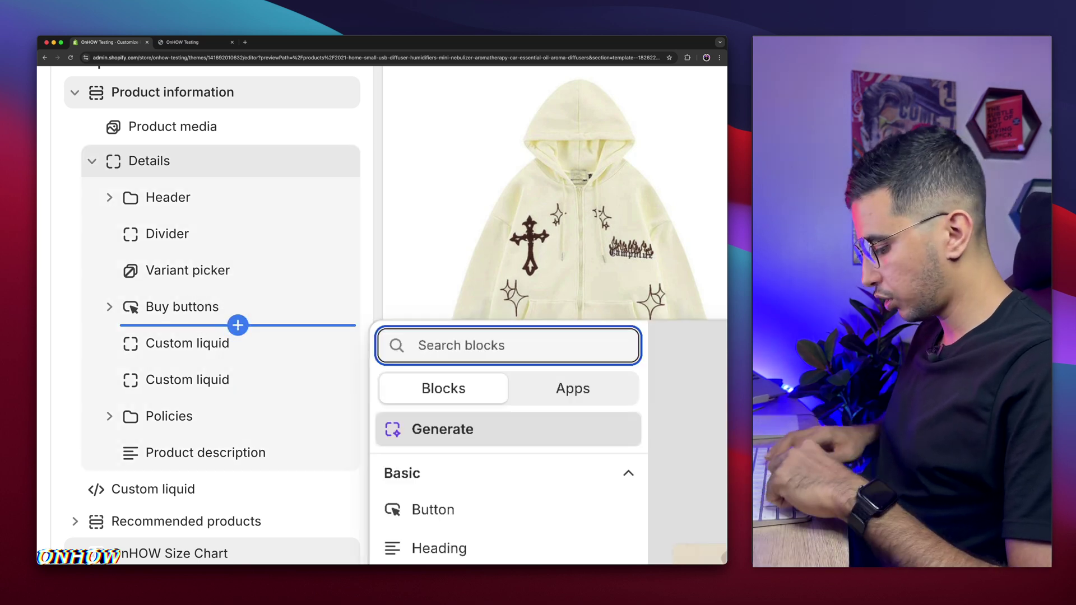
{"action": "type", "text": "cust"}
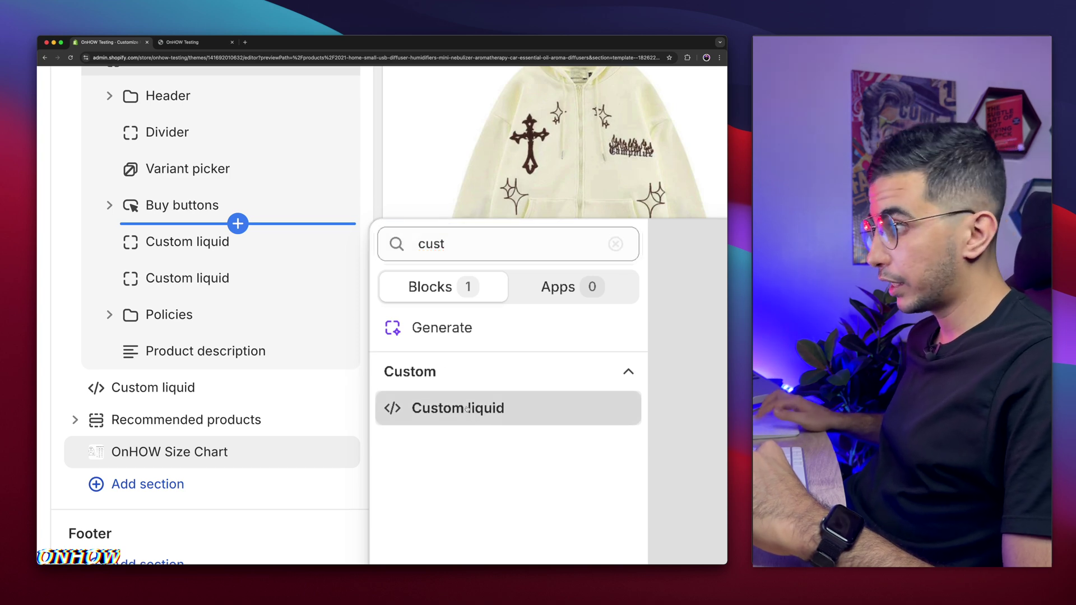
{"action": "left_click", "coordinate": [467, 407]}
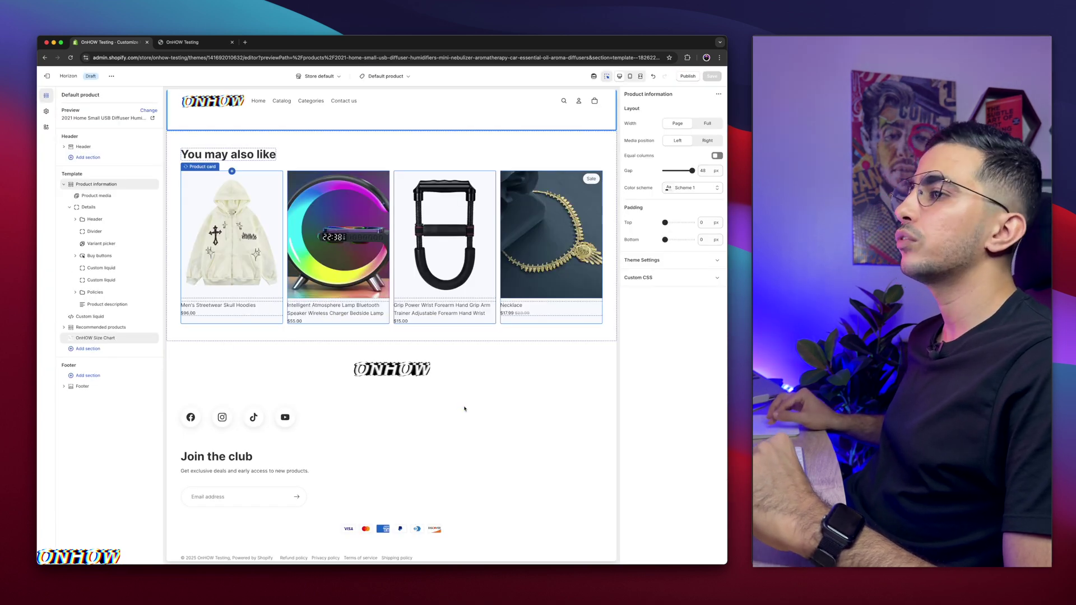
- Paste the size chart display code into the new block's Liquid code and save the theme
{"action": "left_click", "coordinate": [668, 124]}
{"action": "scroll", "coordinate": [668, 125], "scroll_direction": "up", "scroll_amount": 5}
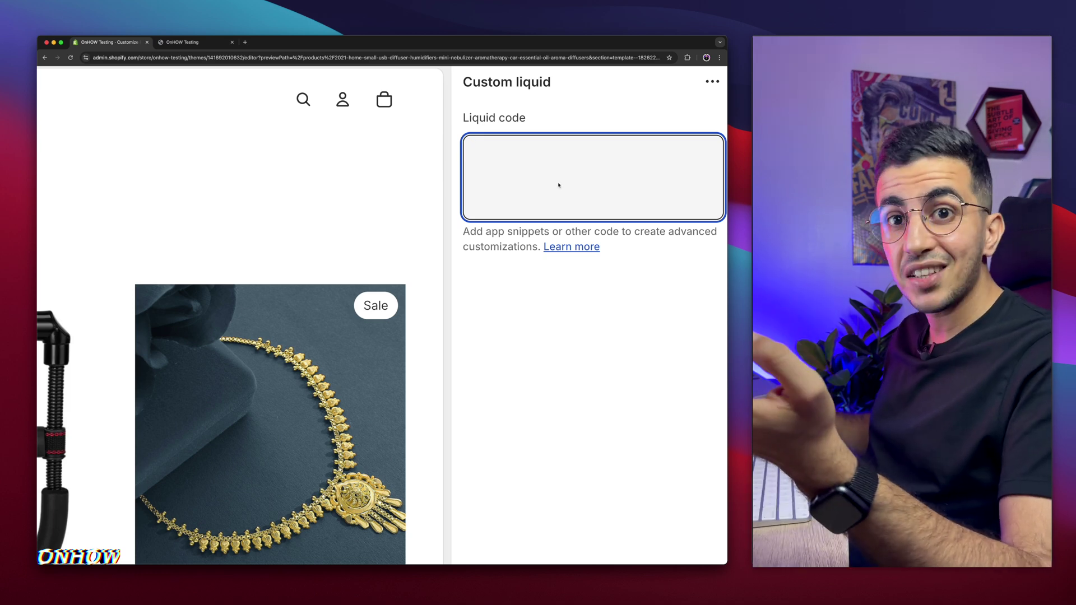
{"action": "key", "text": "super+v"}
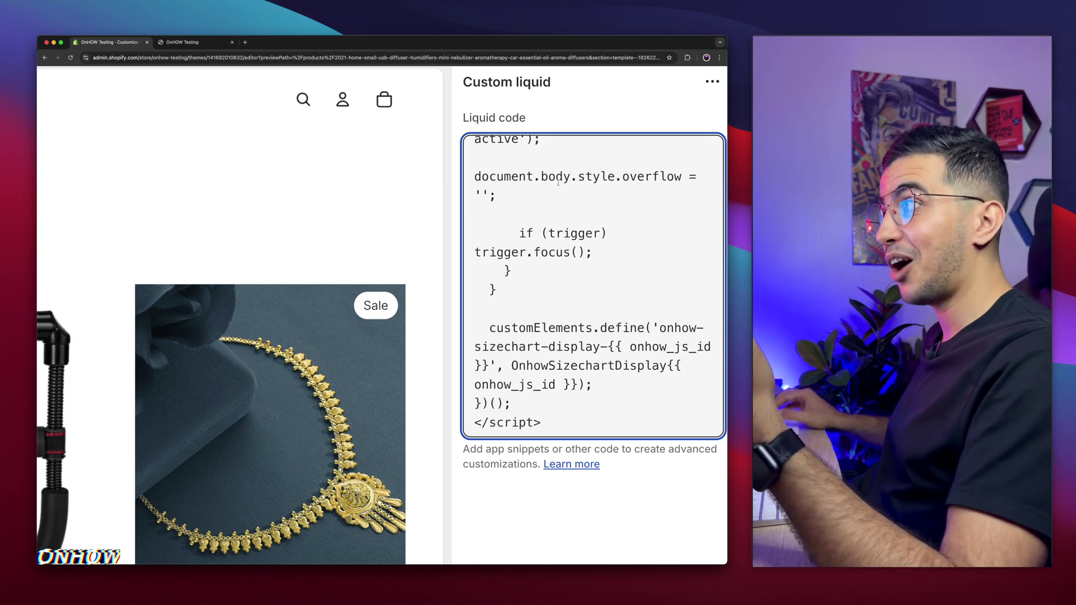
{"action": "key", "text": "super+s"}
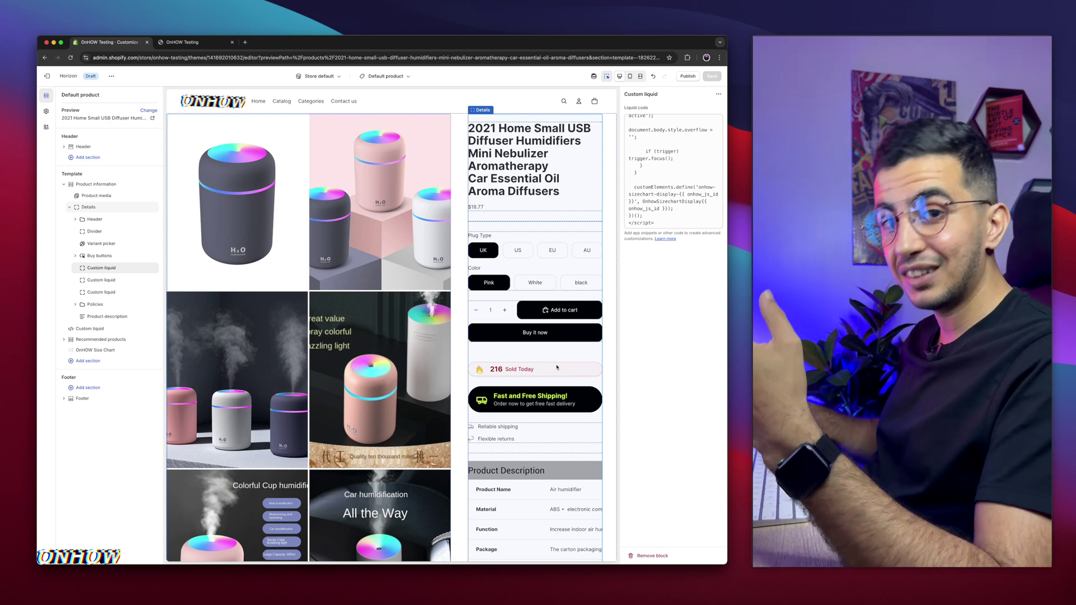
- Load the store's admin themes page, admin.shopify.com/store/onhow-testing/themes, in a new browser tab
{"action": "left_click", "coordinate": [246, 42]}
{"action": "type", "text": "admin.shopify.com/store/onhow-testing/themes"}
{"action": "key", "text": "Return"}
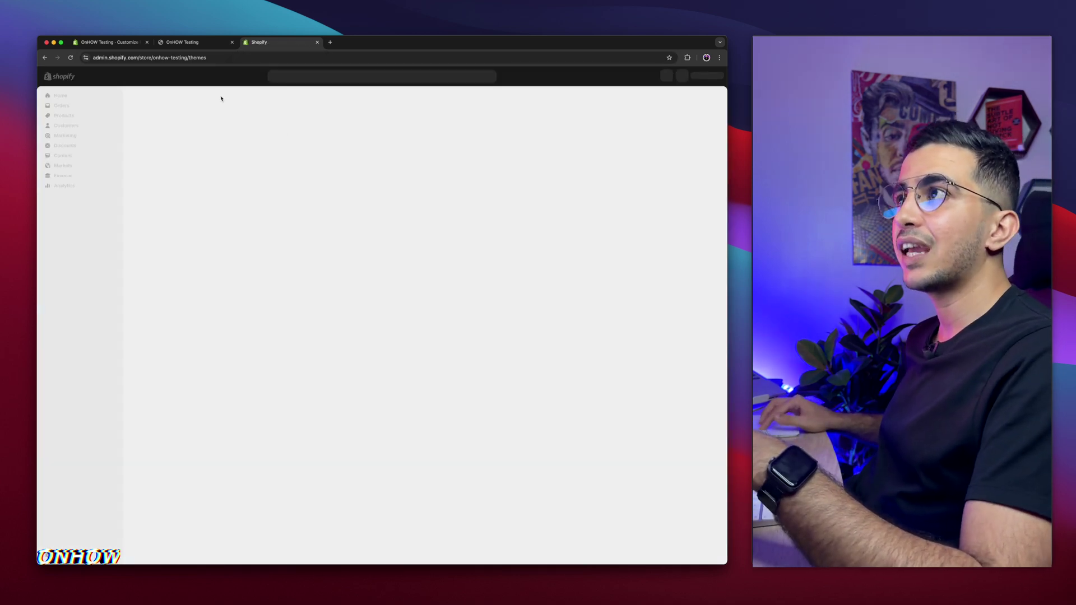
- Open the Blank Work Clothes And Cultural Shirts product on the storefront preview and look over its page
{"action": "left_click", "coordinate": [185, 42]}
{"action": "scroll", "coordinate": [268, 305], "scroll_direction": "down", "scroll_amount": 10}
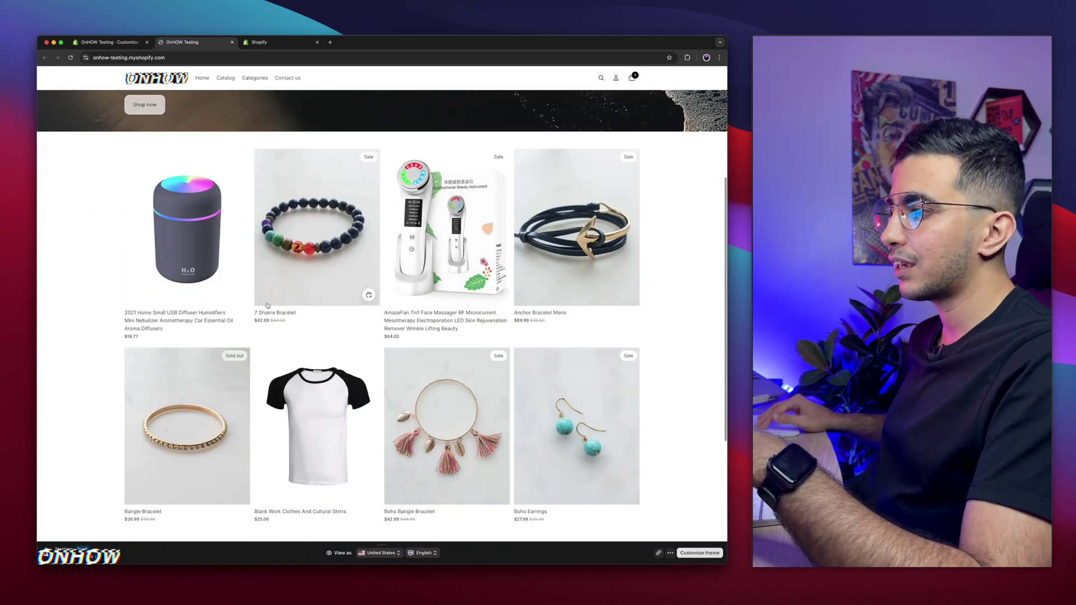
{"action": "left_click", "coordinate": [320, 271]}
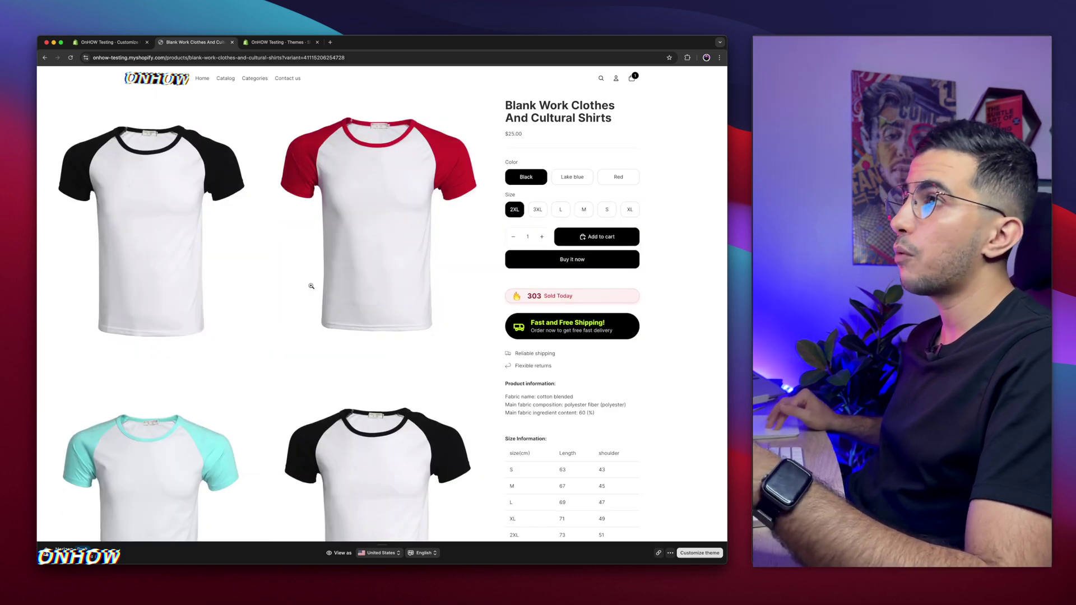
{"action": "scroll", "coordinate": [311, 285], "scroll_direction": "down", "scroll_amount": 2}
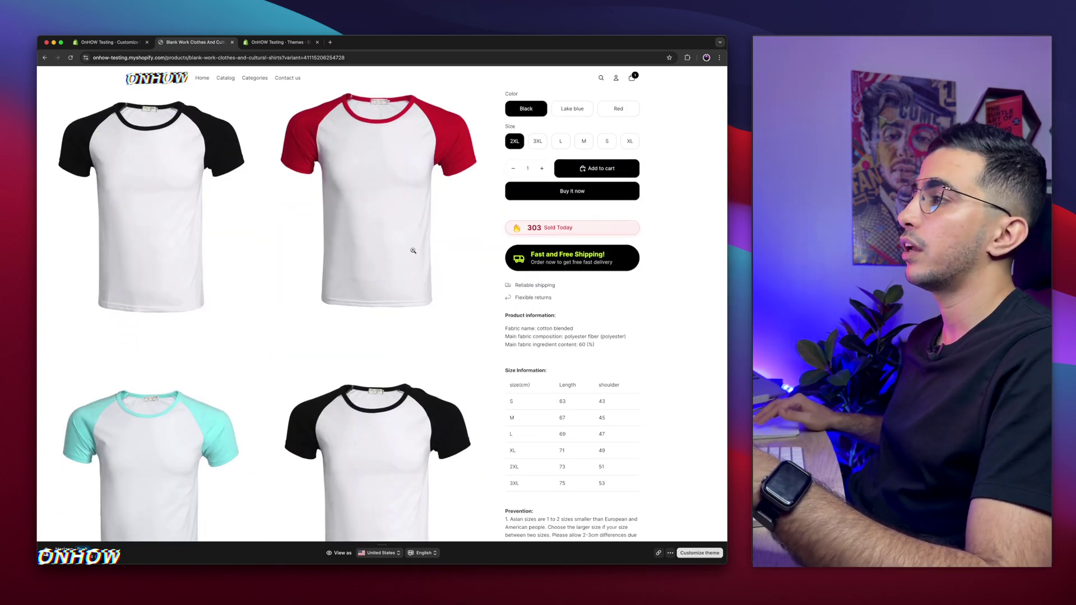
{"action": "scroll", "coordinate": [413, 250], "scroll_direction": "up", "scroll_amount": 2}
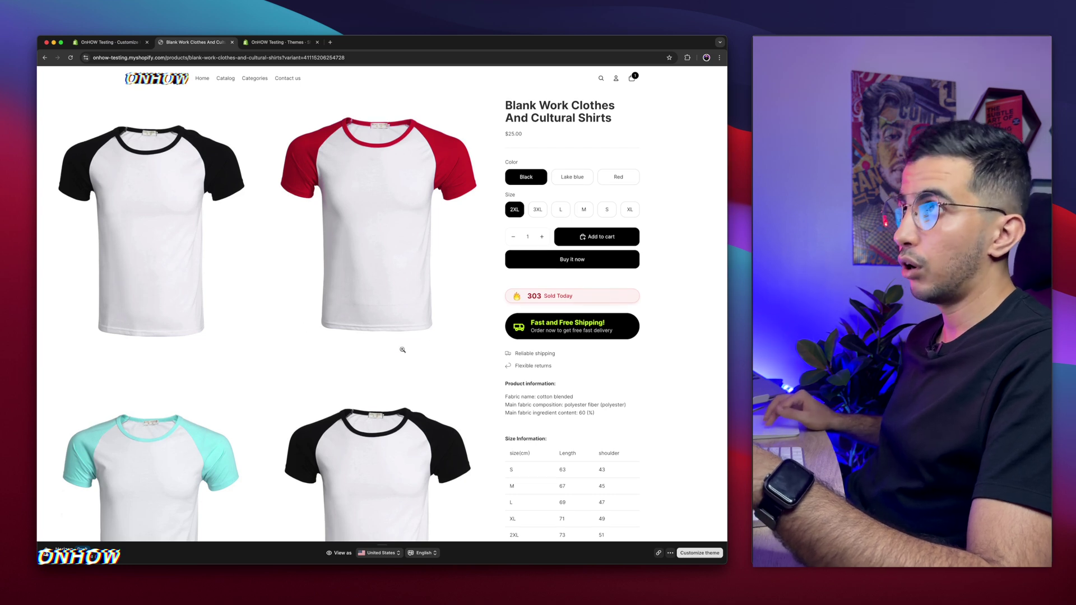
- Search the store admin for "shirt" and open the Blank Work Clothes And Cultural Shirts product for editing
{"action": "left_click", "coordinate": [278, 42]}
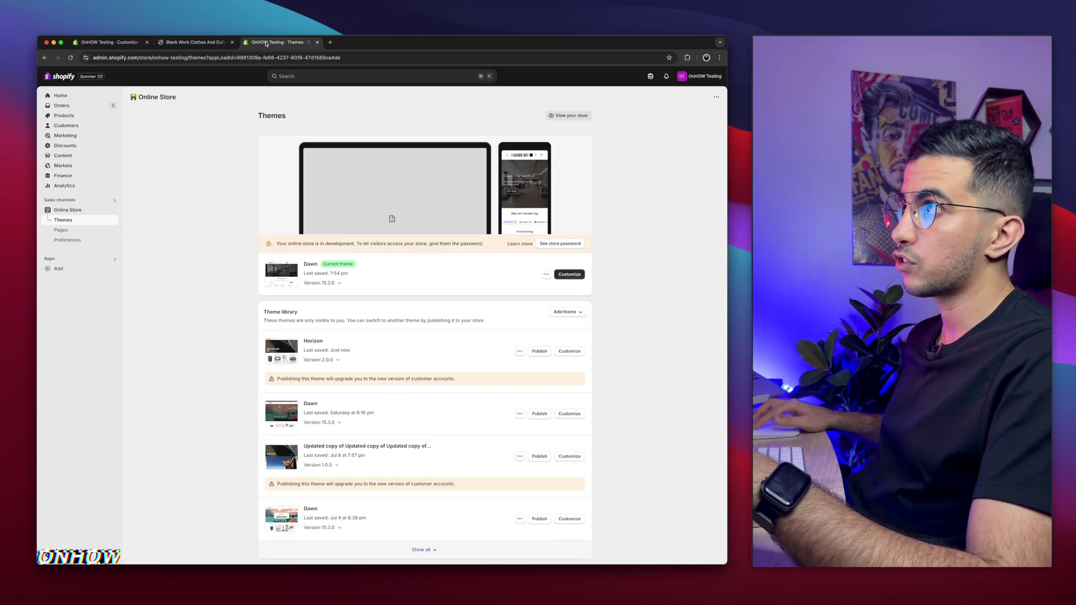
{"action": "left_click", "coordinate": [329, 77]}
{"action": "type", "text": "s"}
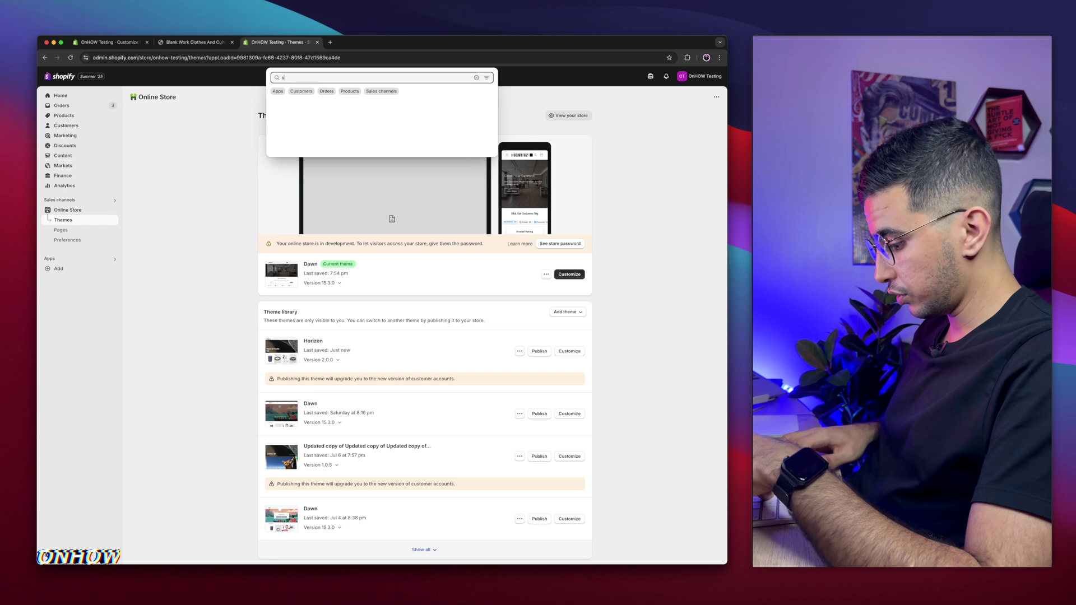
{"action": "type", "text": "hirt"}
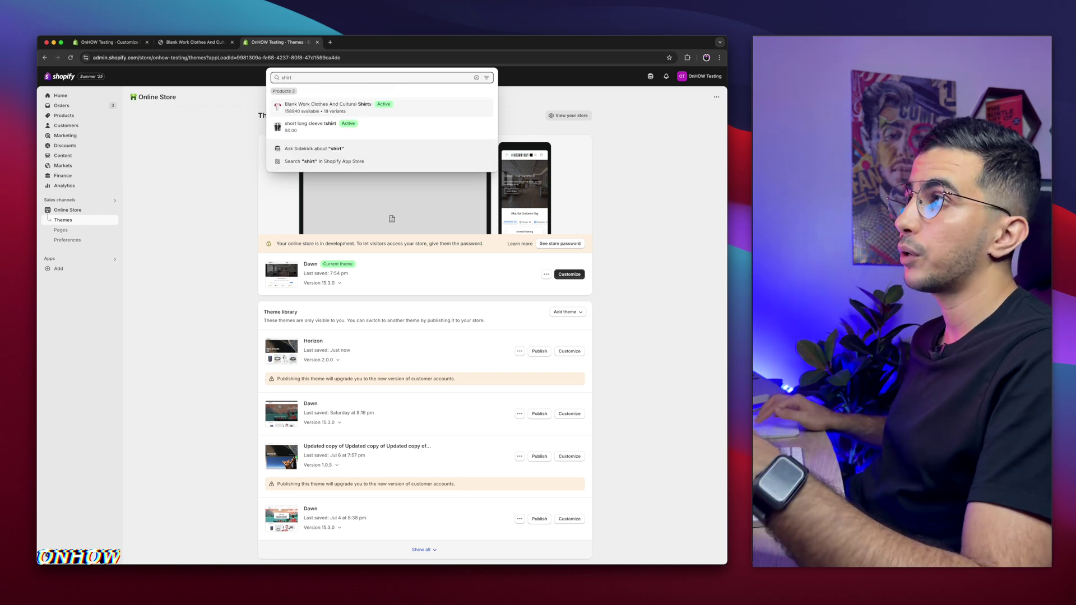
{"action": "left_click", "coordinate": [341, 106]}
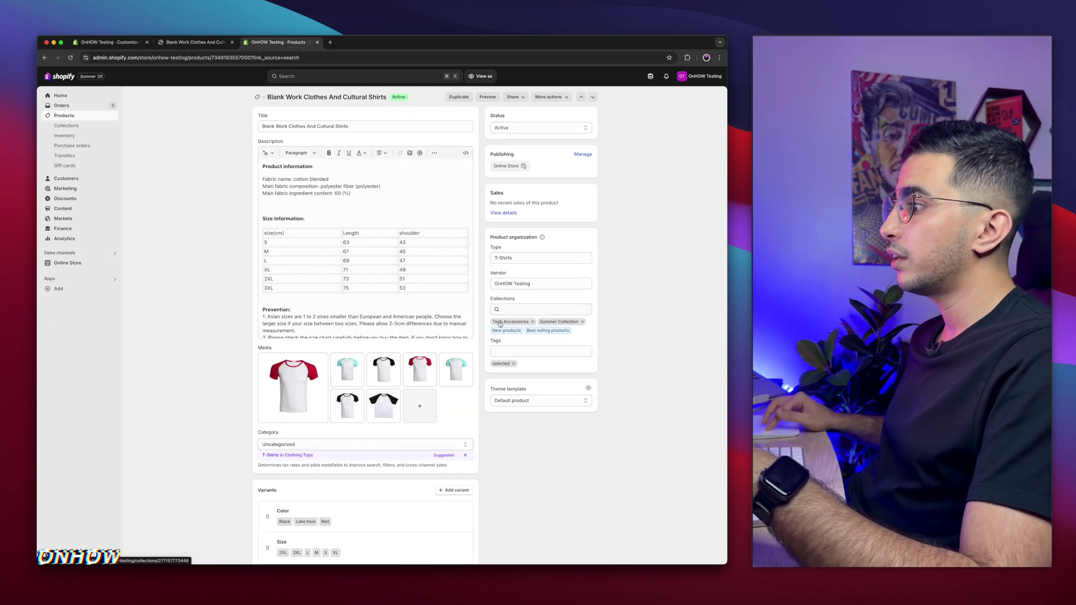
- Check the Chart 1 tags of the OnHOW Size Chart section in the theme editor
{"action": "left_click", "coordinate": [106, 42]}
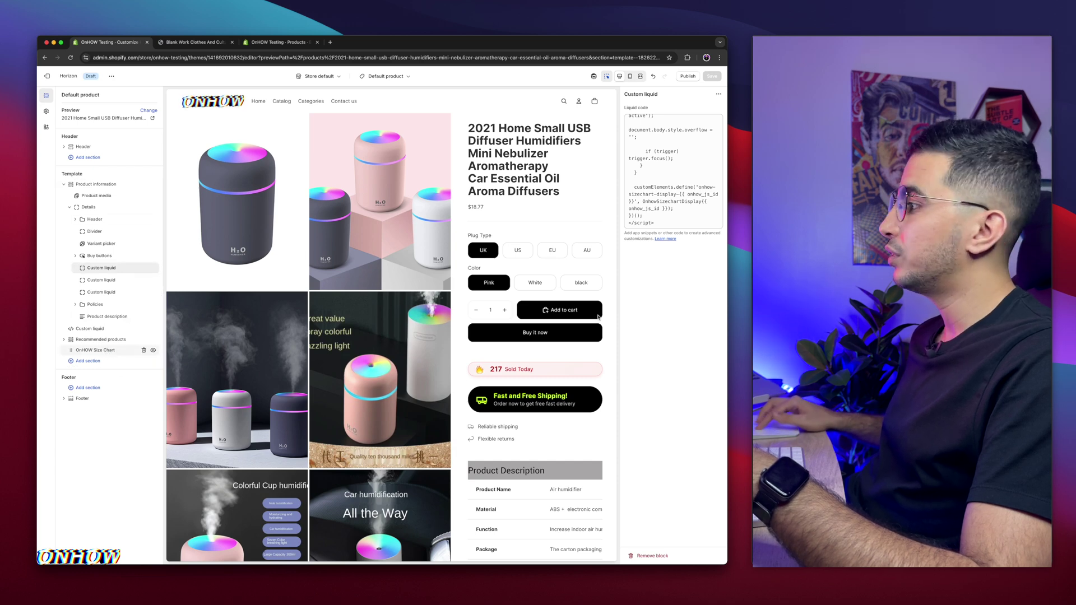
{"action": "left_click", "coordinate": [112, 351]}
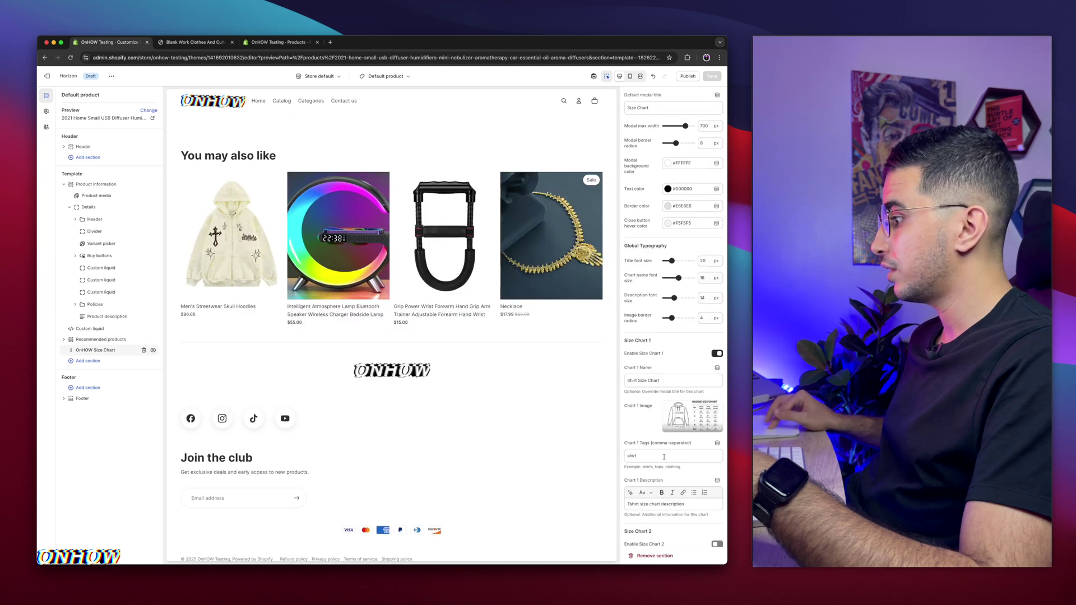
{"action": "scroll", "coordinate": [681, 415], "scroll_direction": "down", "scroll_amount": 2}
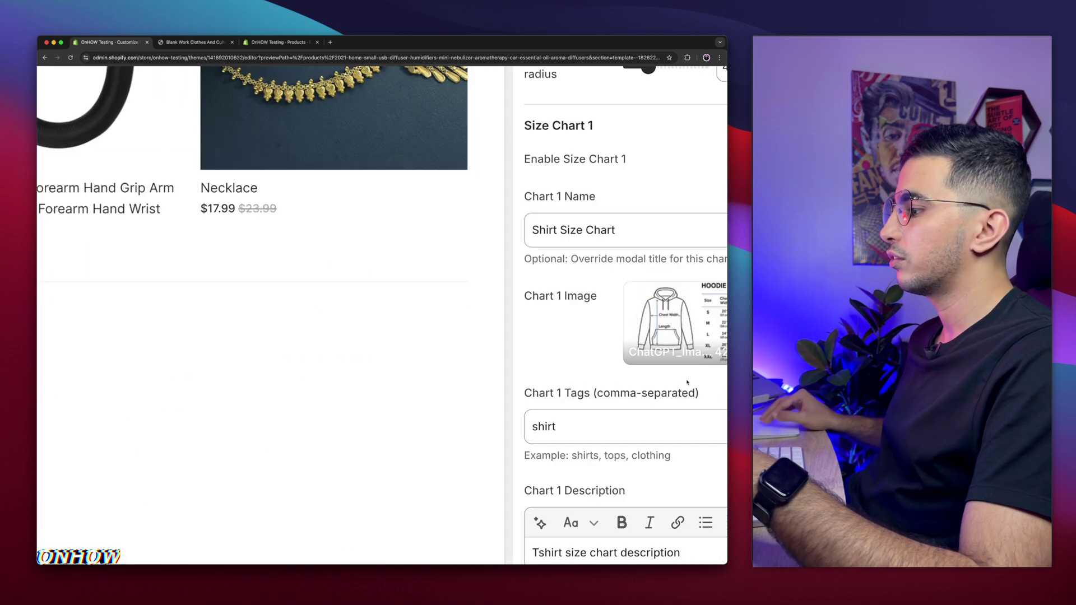
{"action": "double_click", "coordinate": [557, 431]}
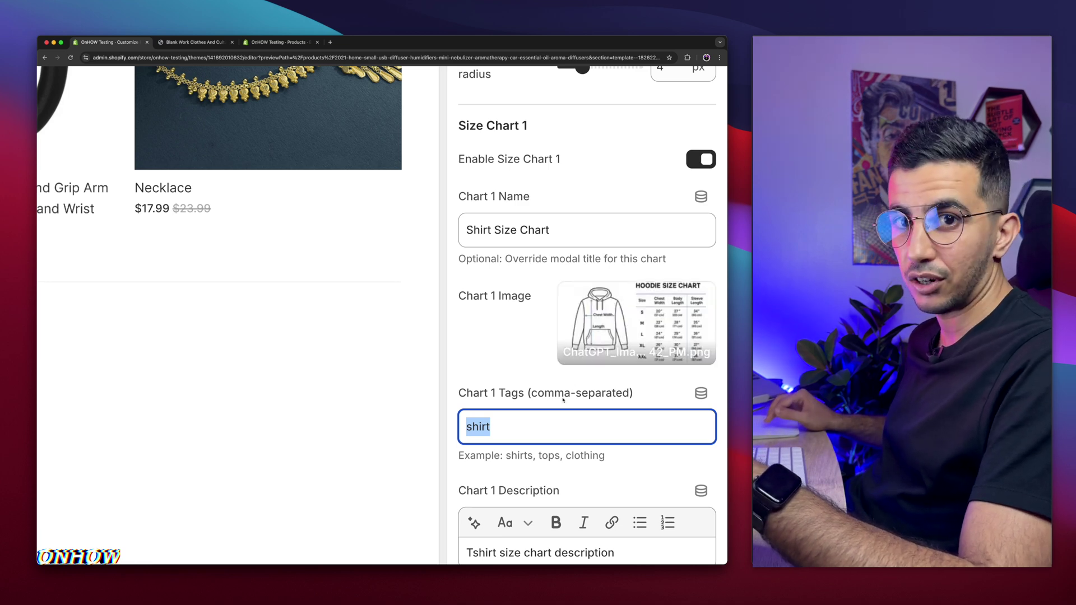
- Add the tag "shirt" to the Blank Work Clothes And Cultural Shirts product in the admin and save it
{"action": "left_click", "coordinate": [278, 42]}
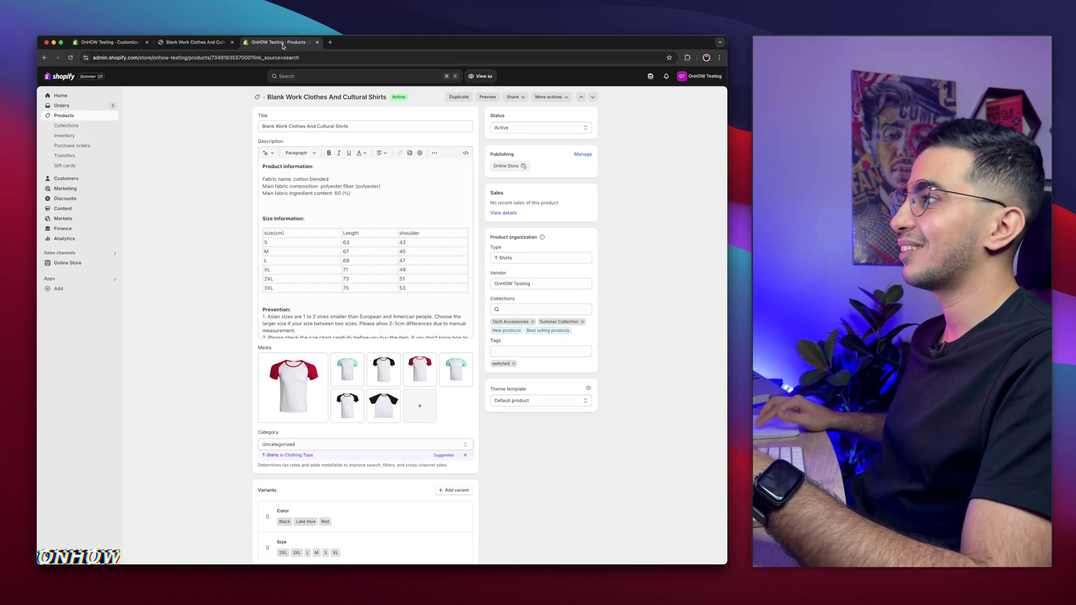
{"action": "left_click", "coordinate": [499, 351]}
{"action": "type", "text": "shirt"}
{"action": "key", "text": "Return"}
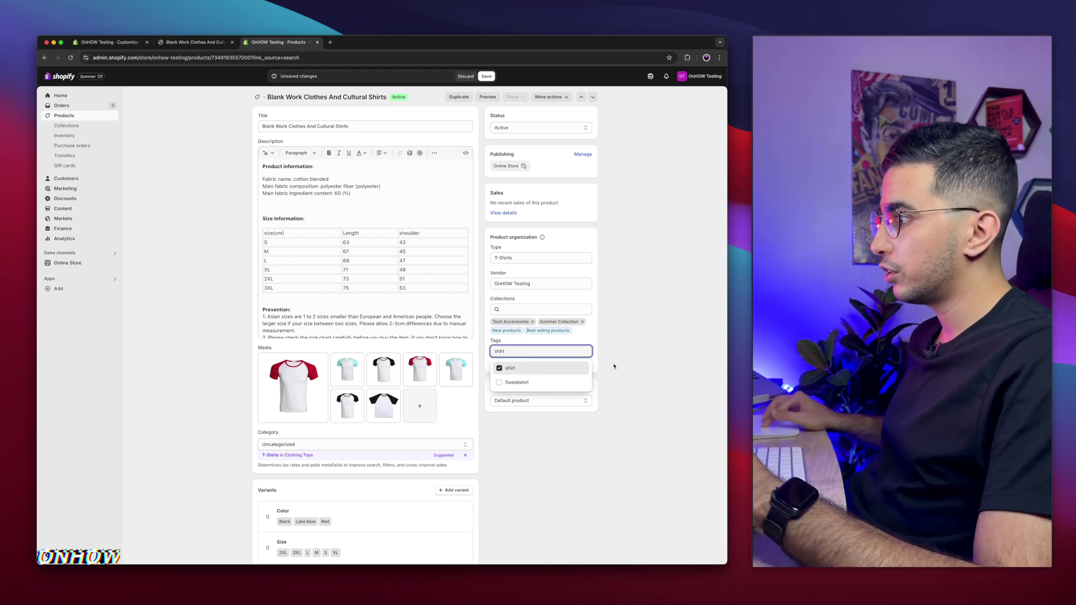
{"action": "left_click", "coordinate": [622, 362]}
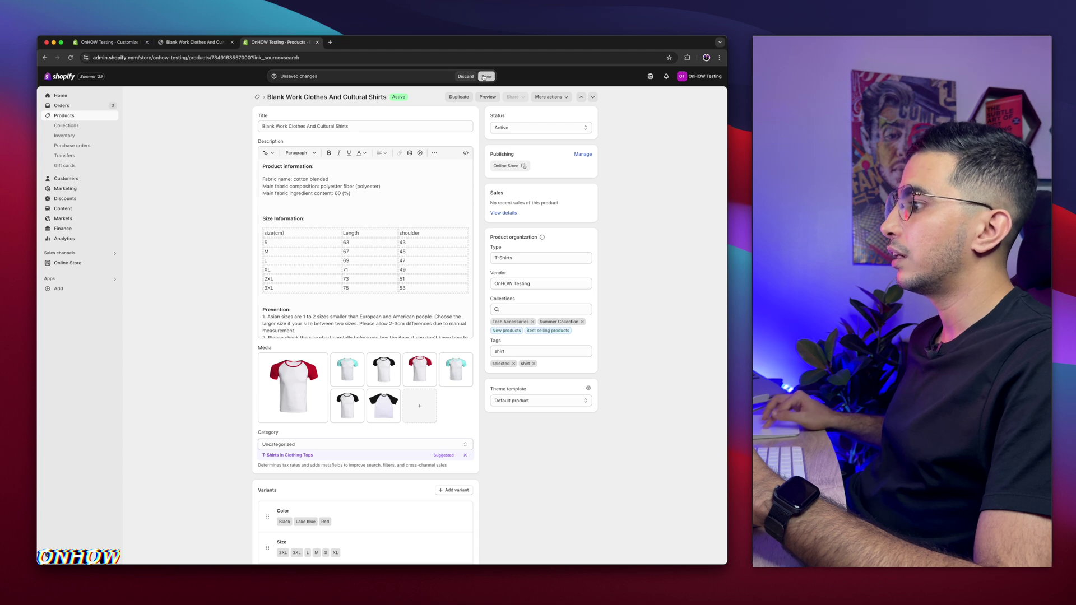
{"action": "left_click", "coordinate": [484, 76]}
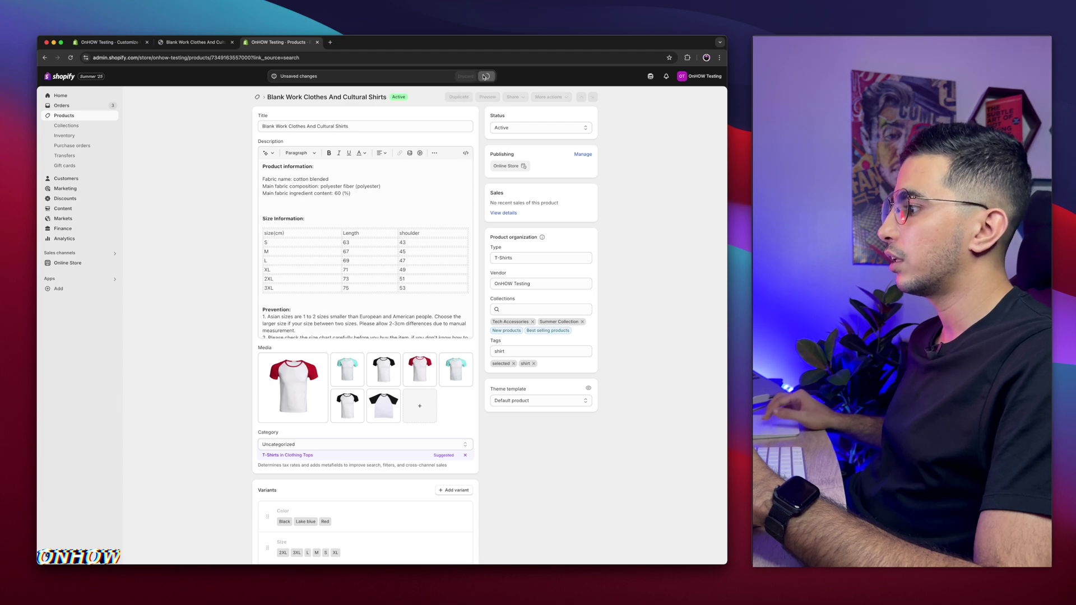
- Reload the shirt's storefront page and examine the area below the buy buttons for the size chart button
{"action": "left_click", "coordinate": [182, 43]}
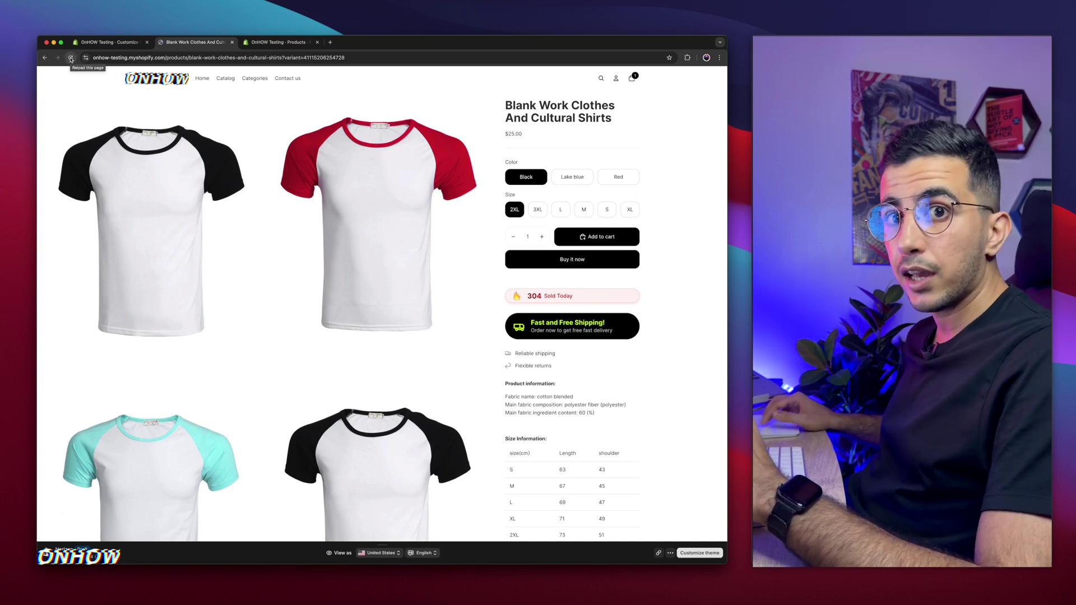
{"action": "left_click", "coordinate": [70, 59]}
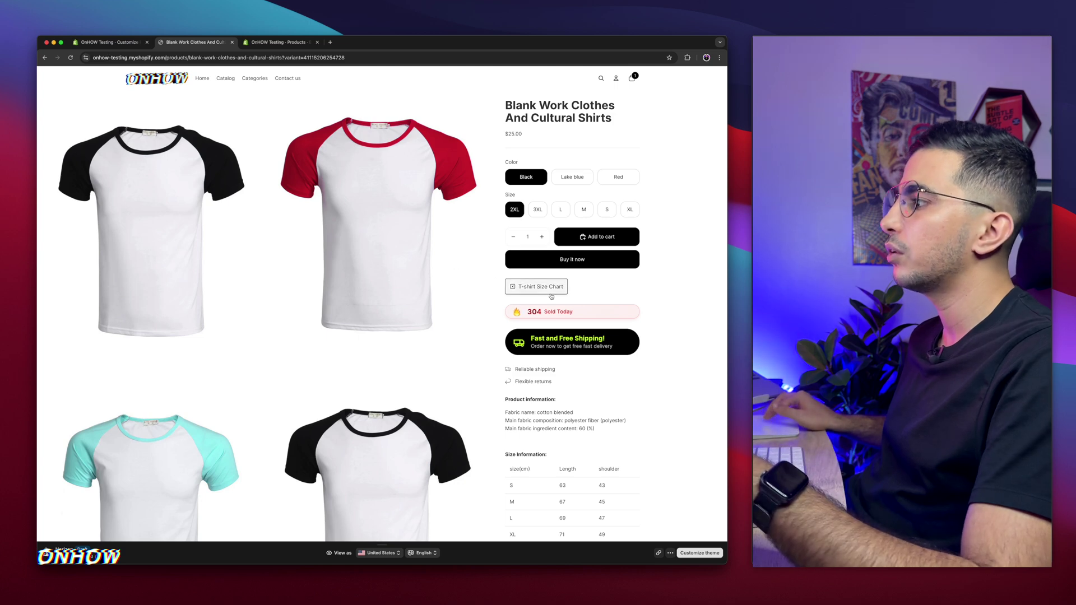
{"action": "scroll", "coordinate": [584, 291], "scroll_direction": "up", "scroll_amount": 5}
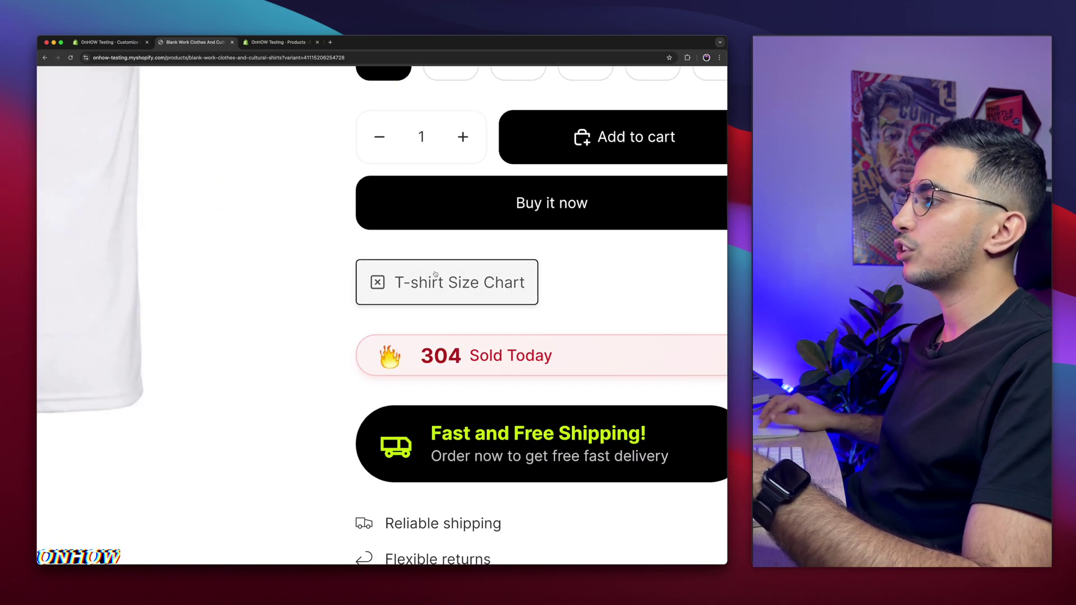
{"action": "scroll", "coordinate": [417, 288], "scroll_direction": "down", "scroll_amount": 5}
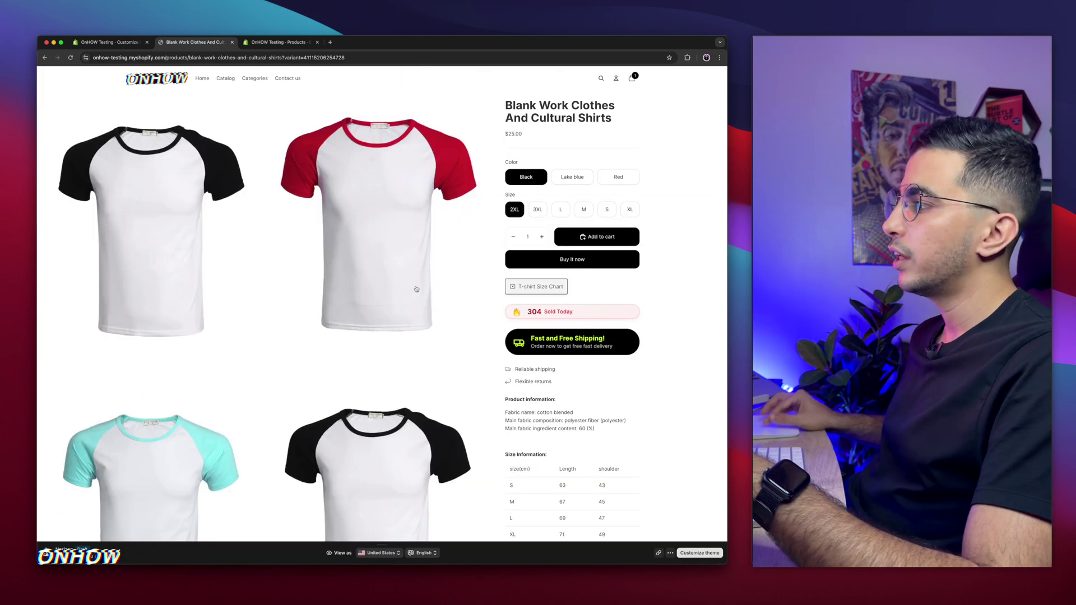
- Open the T-shirt Size Chart popup, check its chart name and description, and close it
{"action": "left_click", "coordinate": [548, 288]}
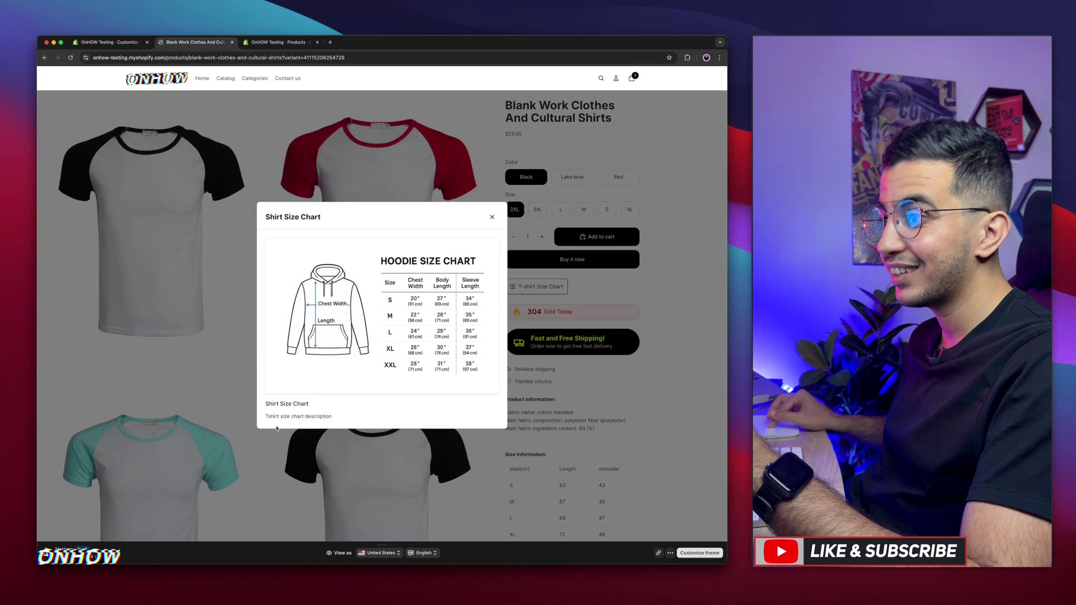
{"action": "scroll", "coordinate": [278, 428], "scroll_direction": "up", "scroll_amount": 5}
{"action": "left_click_drag", "start_coordinate": [269, 395], "coordinate": [509, 412]}
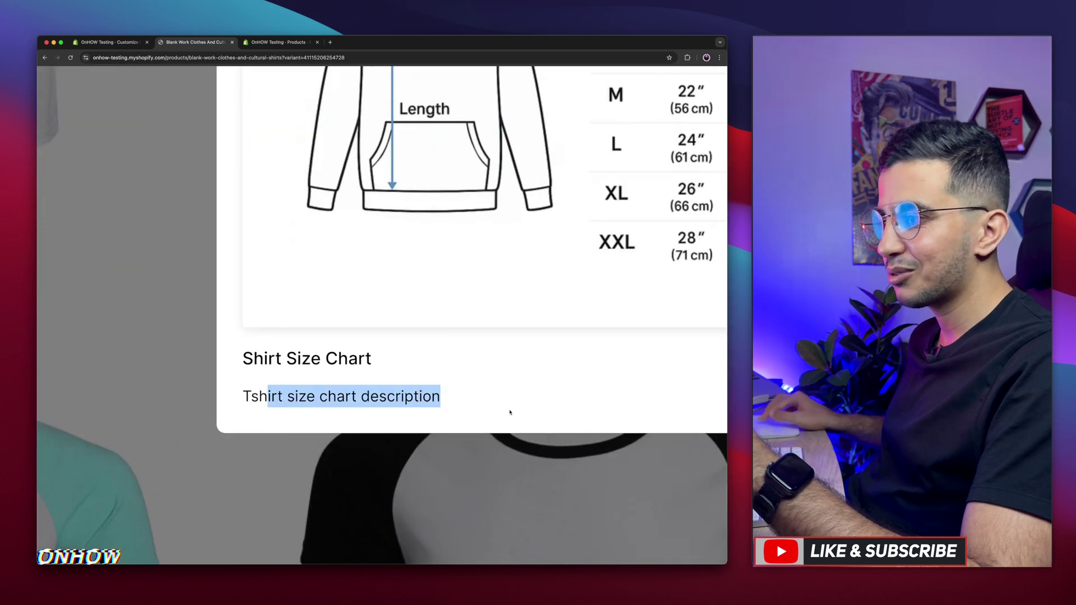
{"action": "left_click_drag", "start_coordinate": [300, 363], "coordinate": [420, 357]}
{"action": "scroll", "coordinate": [420, 357], "scroll_direction": "down", "scroll_amount": 5}
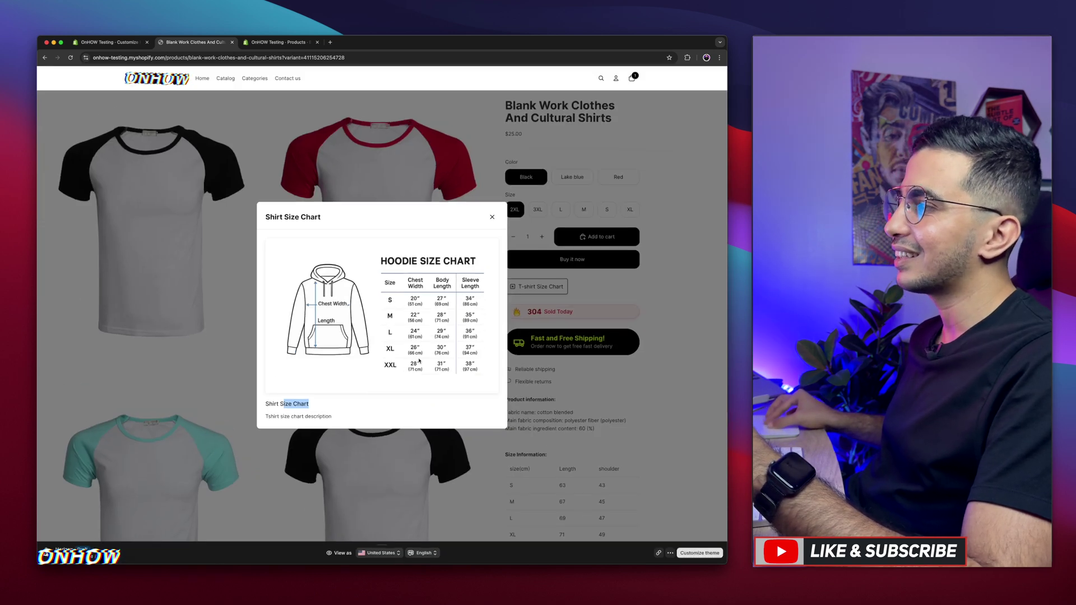
{"action": "left_click", "coordinate": [491, 218]}
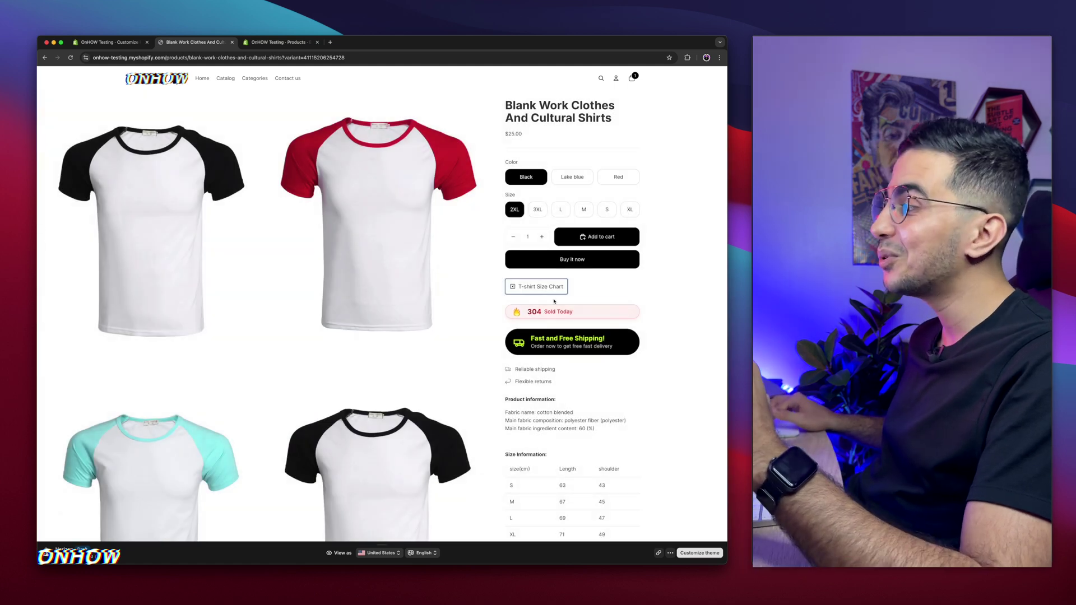
- Test the T-shirt Size Chart button again by opening the popup, closing it and reopening it
{"action": "left_click", "coordinate": [544, 289]}
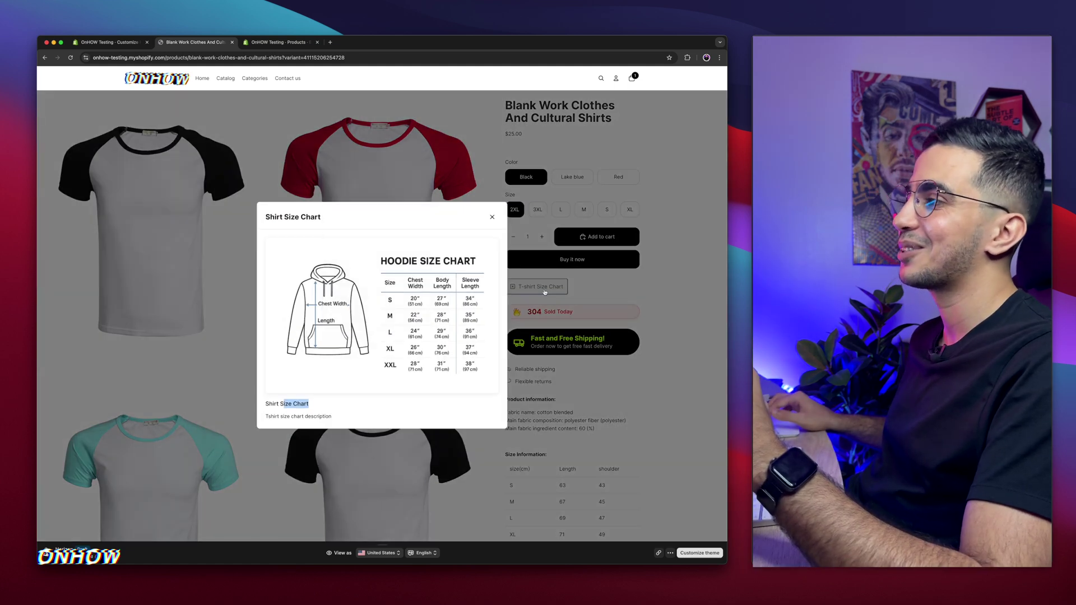
{"action": "left_click", "coordinate": [490, 219]}
{"action": "left_click", "coordinate": [532, 288]}
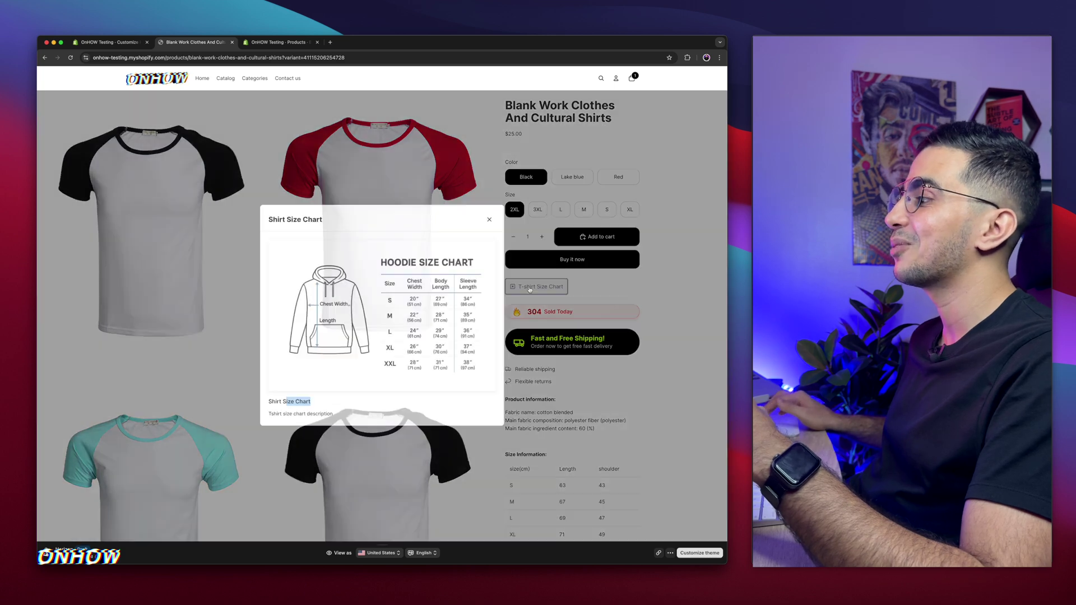
- Close the size chart popup, open the Men's Streetwear Skull Hoodies product page and examine the area below its buy buttons
{"action": "left_click", "coordinate": [492, 217]}
{"action": "scroll", "coordinate": [591, 384], "scroll_direction": "down", "scroll_amount": 15}
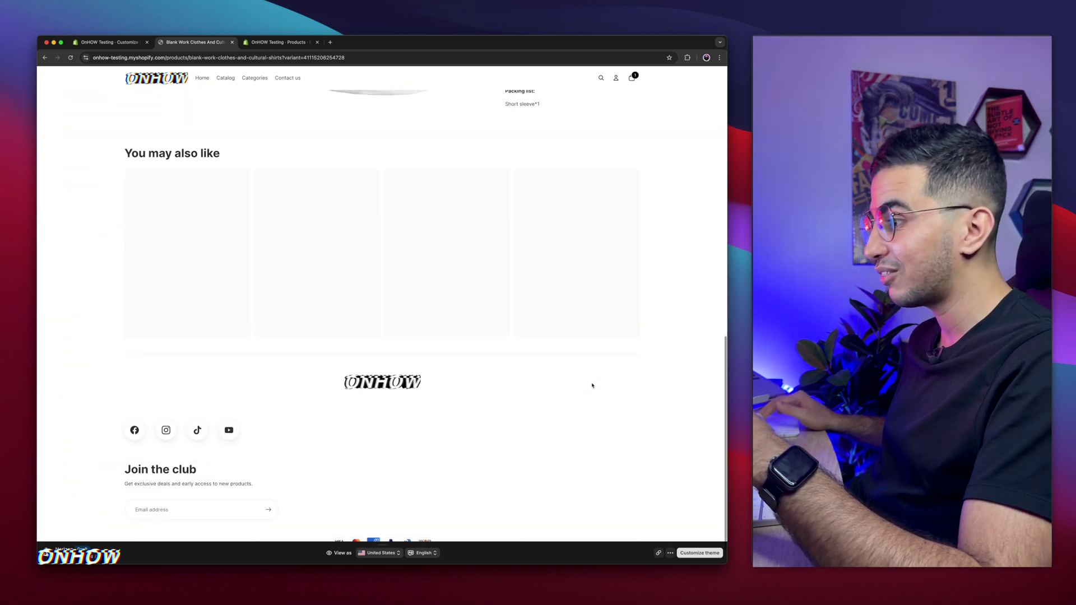
{"action": "scroll", "coordinate": [592, 385], "scroll_direction": "up", "scroll_amount": 4}
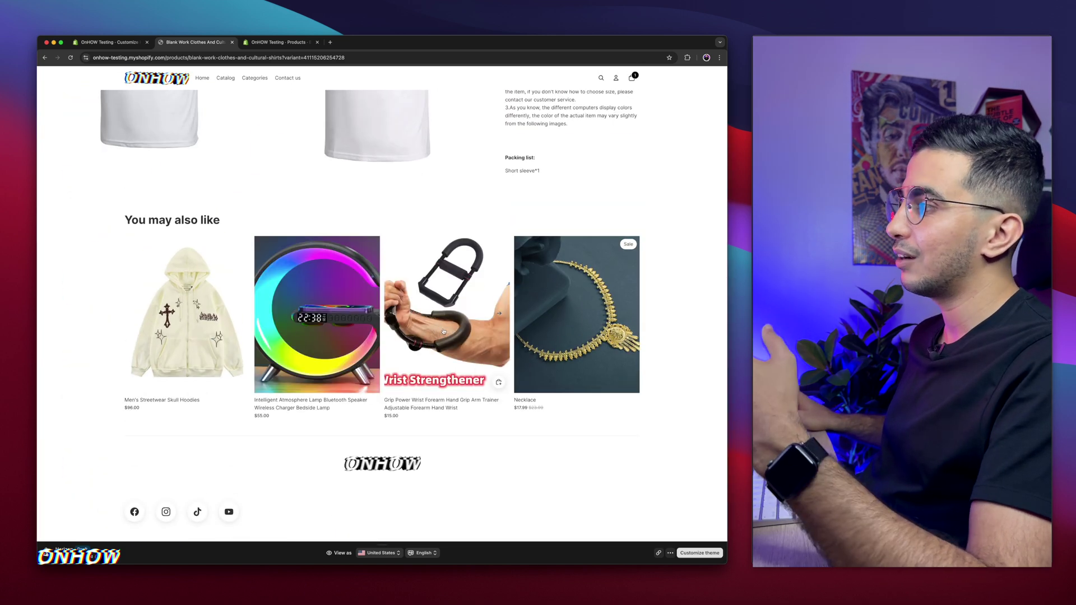
{"action": "left_click", "coordinate": [180, 303]}
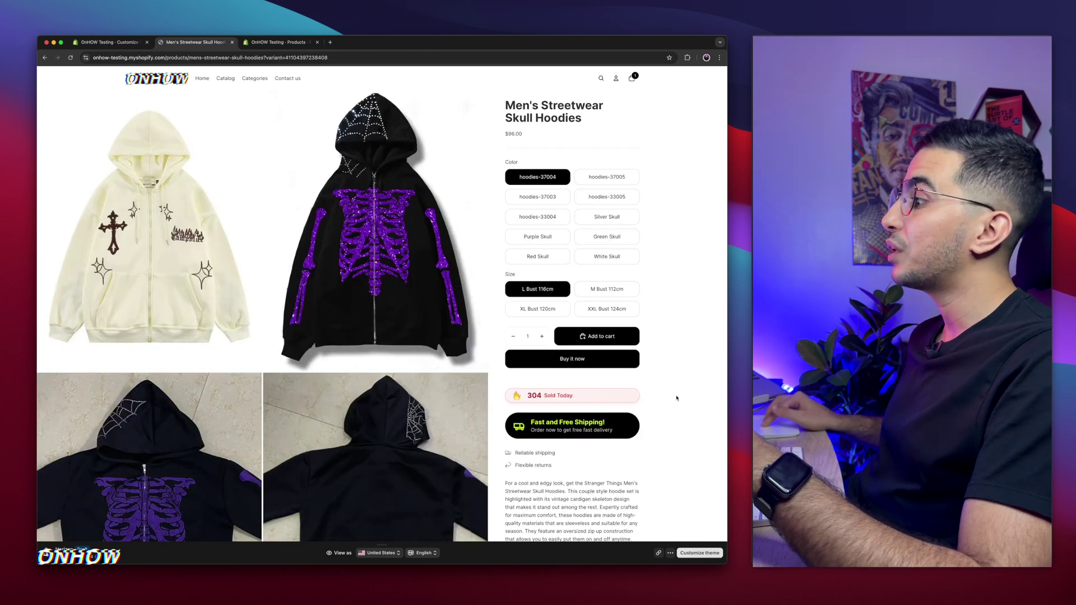
{"action": "scroll", "coordinate": [636, 387], "scroll_direction": "up", "scroll_amount": 5}
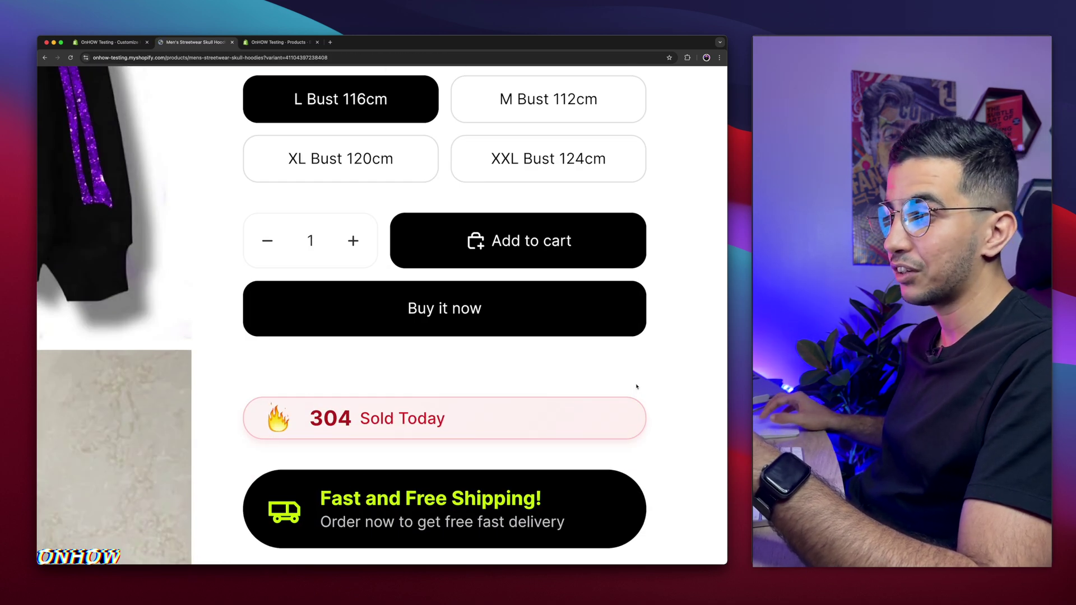
{"action": "scroll", "coordinate": [654, 422], "scroll_direction": "down", "scroll_amount": 5}
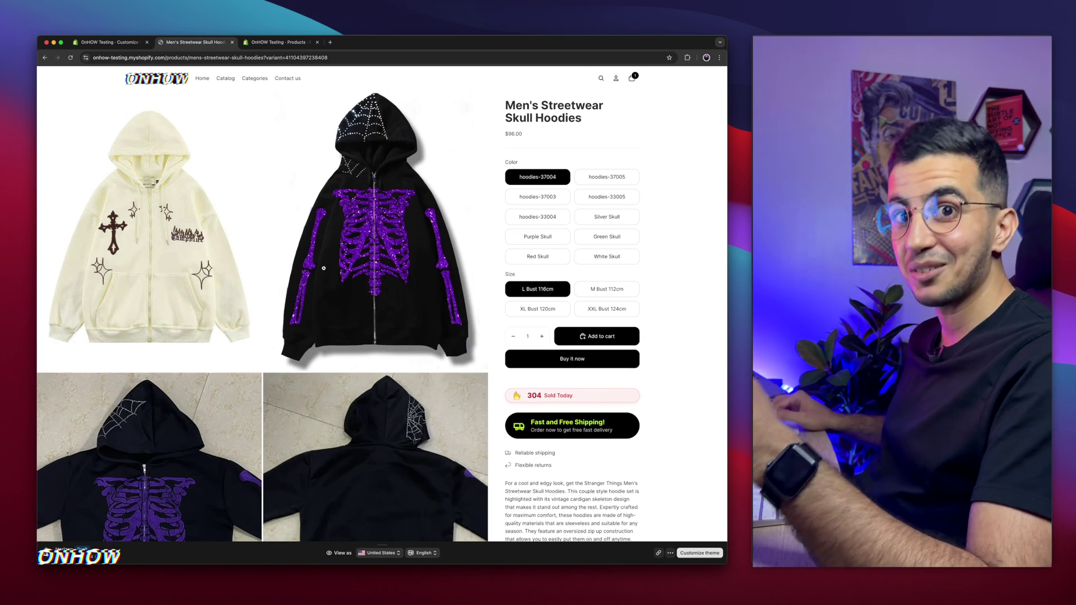
- Return to the shirt product in the admin and check its "shirt" tag
{"action": "left_click", "coordinate": [269, 44]}
{"action": "scroll", "coordinate": [528, 370], "scroll_direction": "up", "scroll_amount": 5}
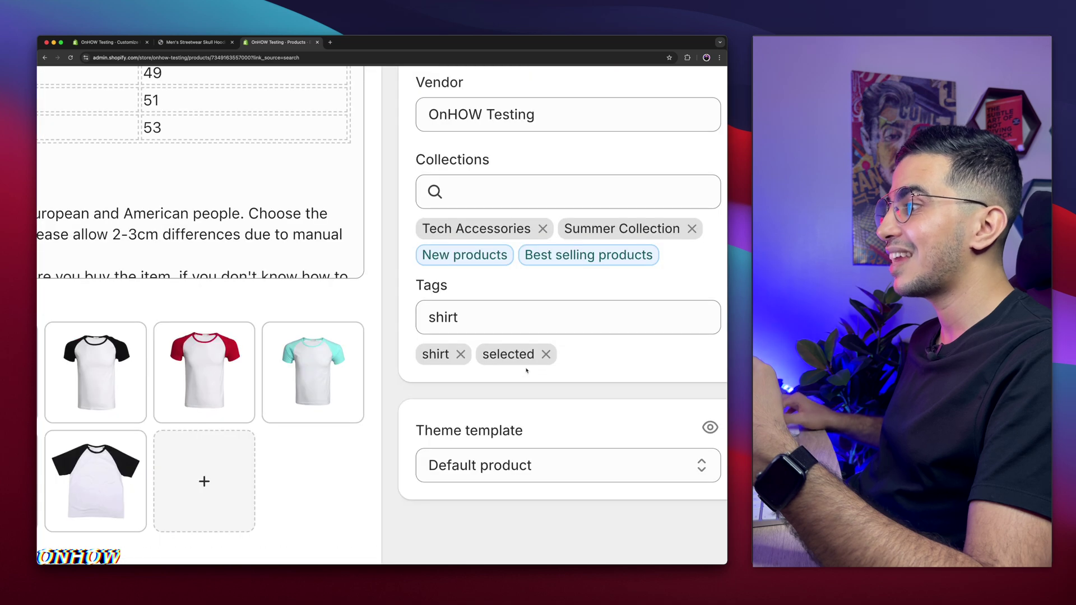
{"action": "double_click", "coordinate": [432, 355]}
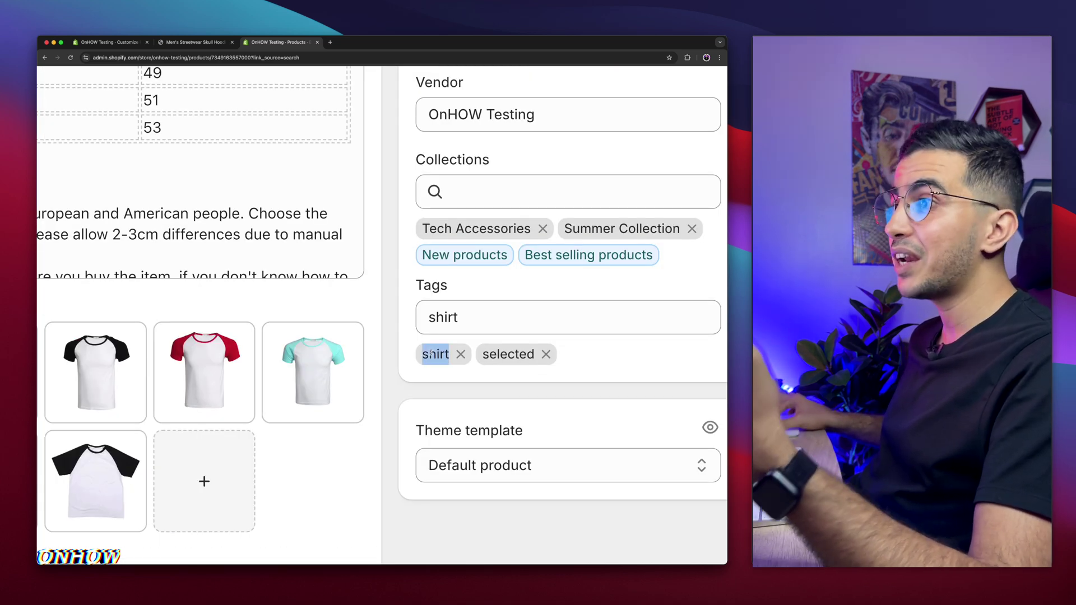
{"action": "scroll", "coordinate": [432, 355], "scroll_direction": "down", "scroll_amount": 5}
- Return to the theme editor and review the name, image, tags and description settings of the size chart slots through Size Chart 4
{"action": "left_click", "coordinate": [107, 42]}
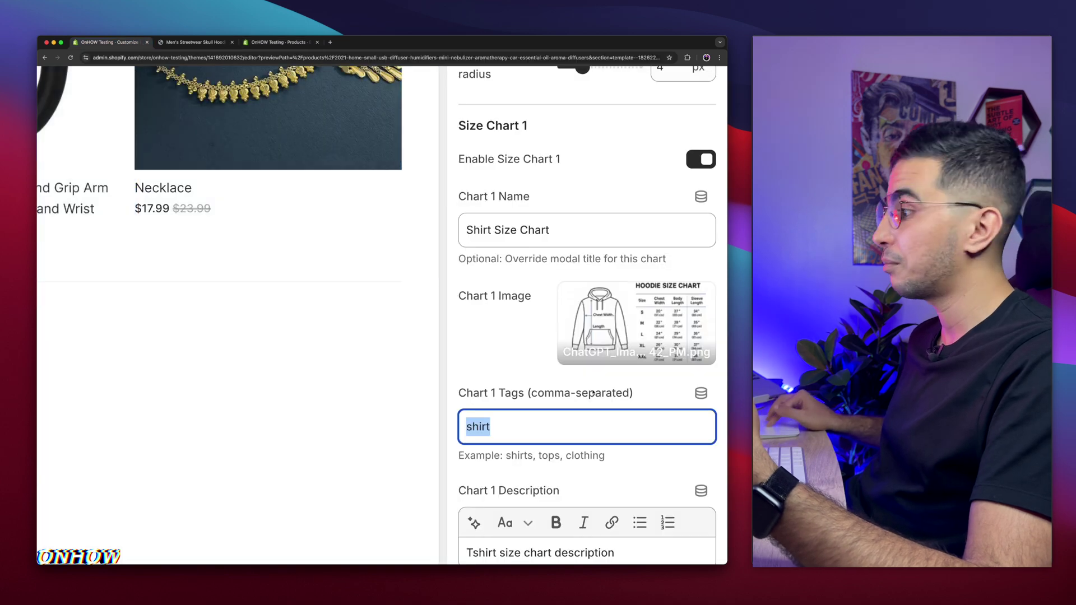
{"action": "scroll", "coordinate": [557, 422], "scroll_direction": "down", "scroll_amount": 20}
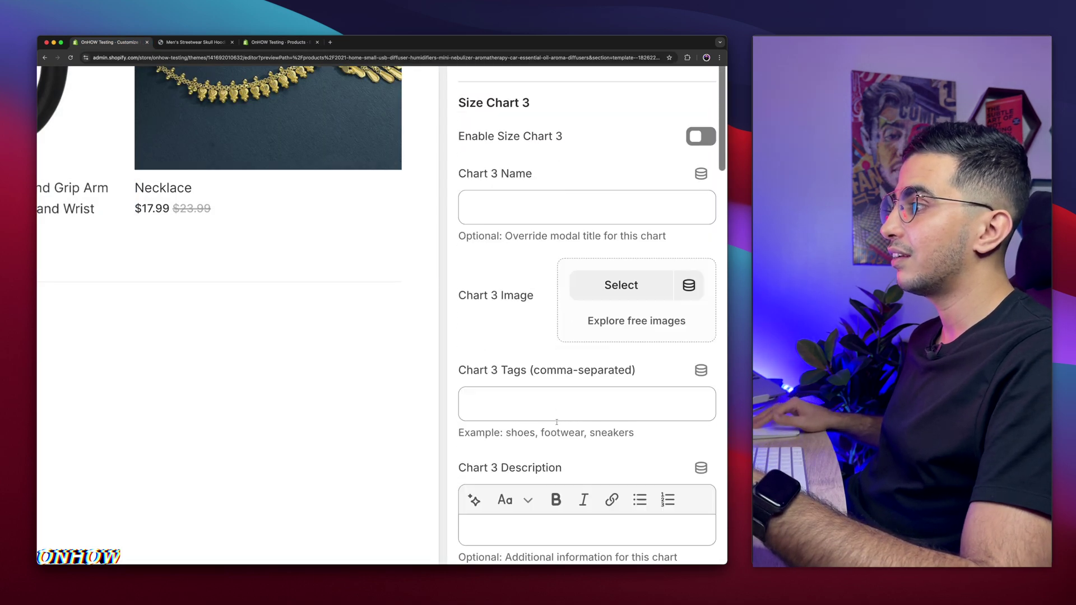
{"action": "scroll", "coordinate": [651, 535], "scroll_direction": "down", "scroll_amount": 2}
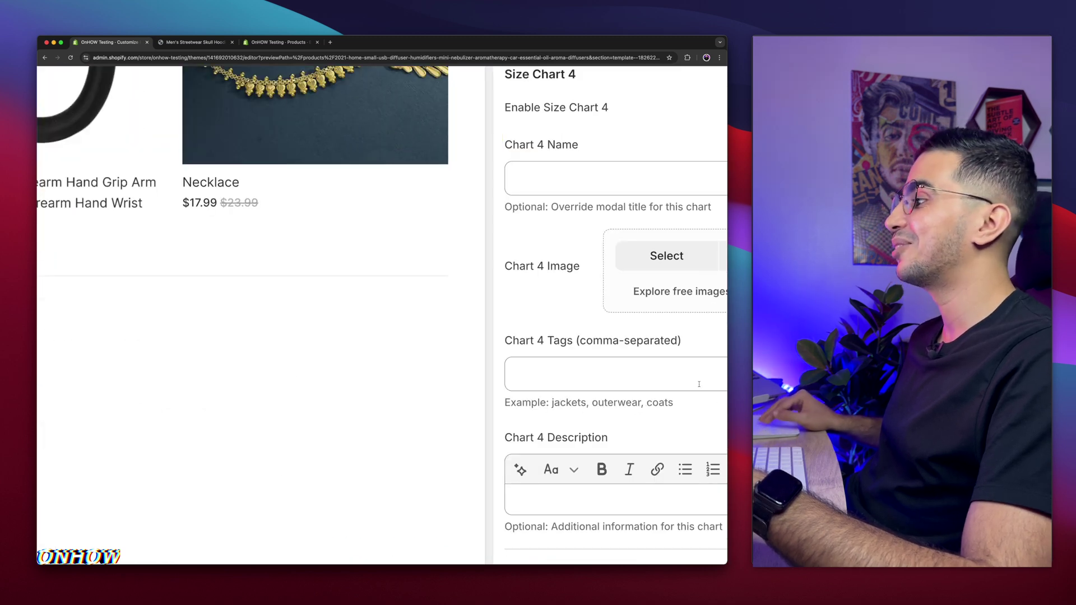
{"action": "scroll", "coordinate": [699, 384], "scroll_direction": "up", "scroll_amount": 10}
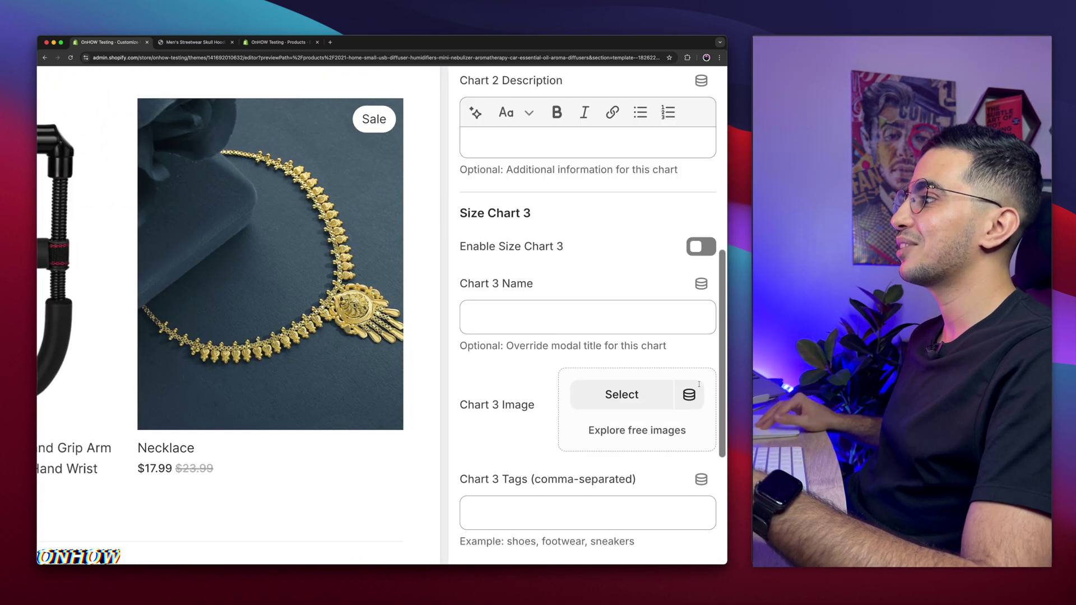
{"action": "scroll", "coordinate": [699, 383], "scroll_direction": "up", "scroll_amount": 3}
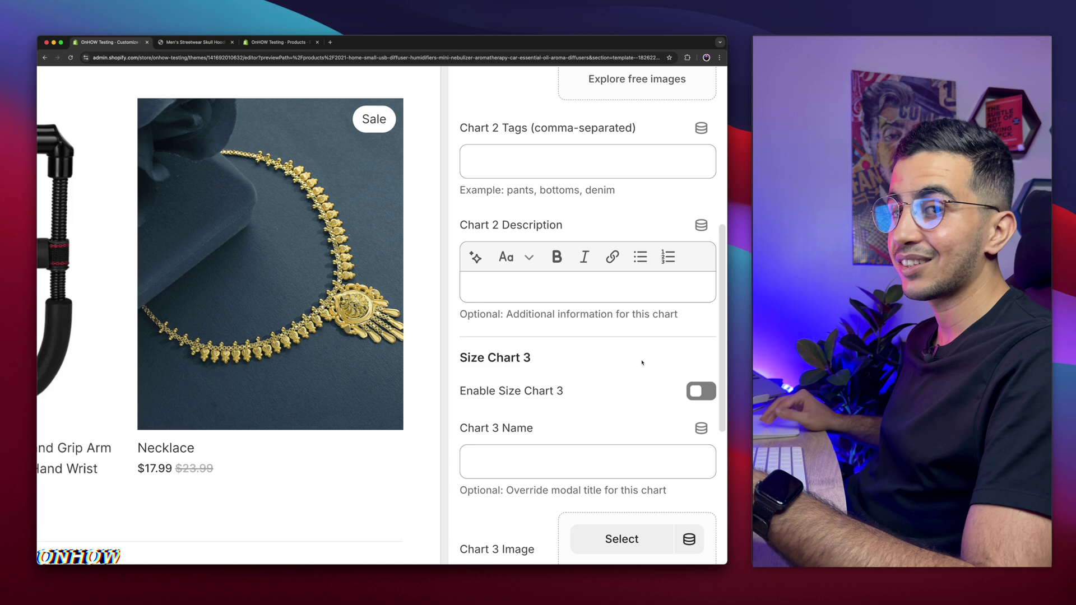